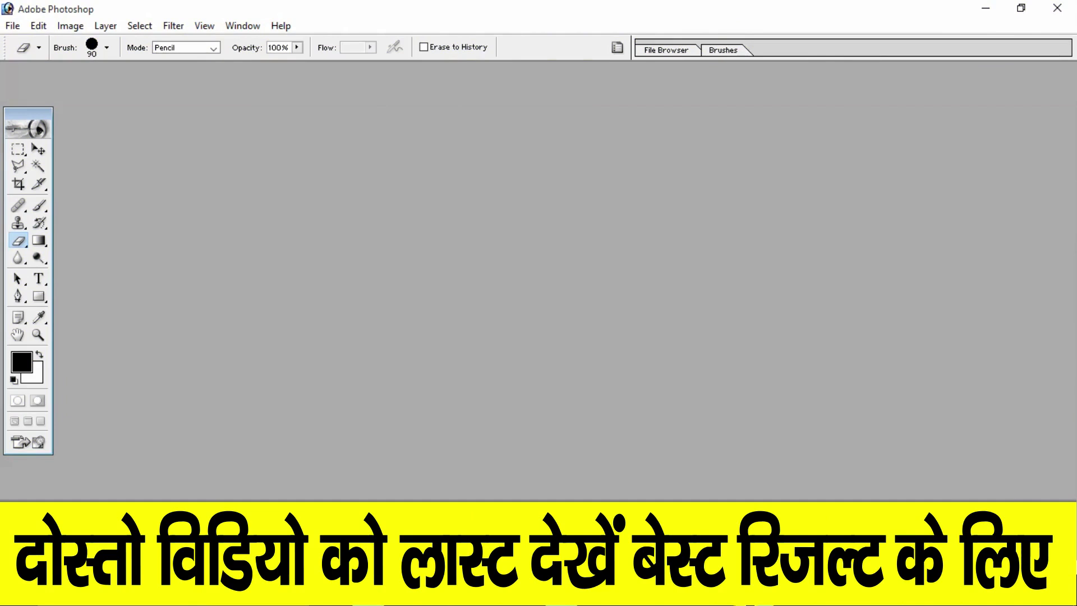
- Open the File menu to begin a new Photoshop document
left_click(12, 26)
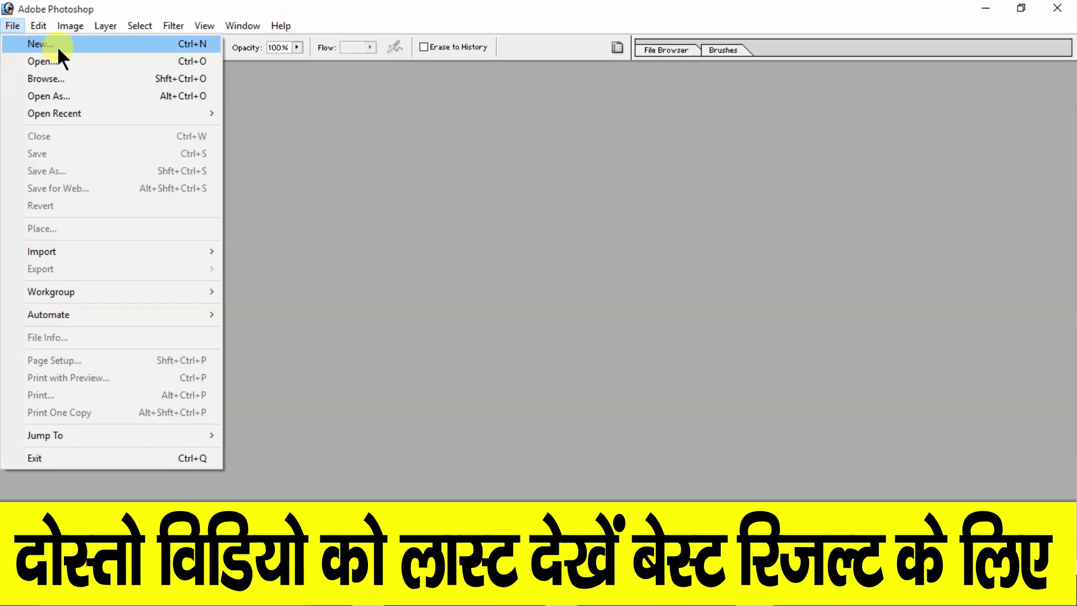
- Start a new custom-size document named csc 6x3 with width and height in inches
left_click(58, 48)
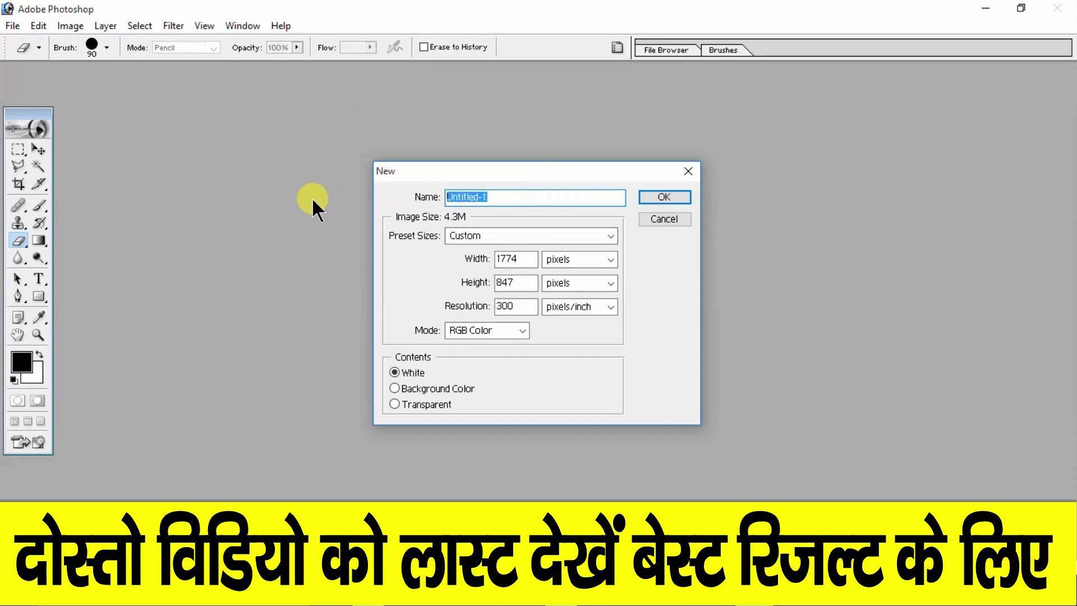
type("csc 6x3")
left_click(469, 237)
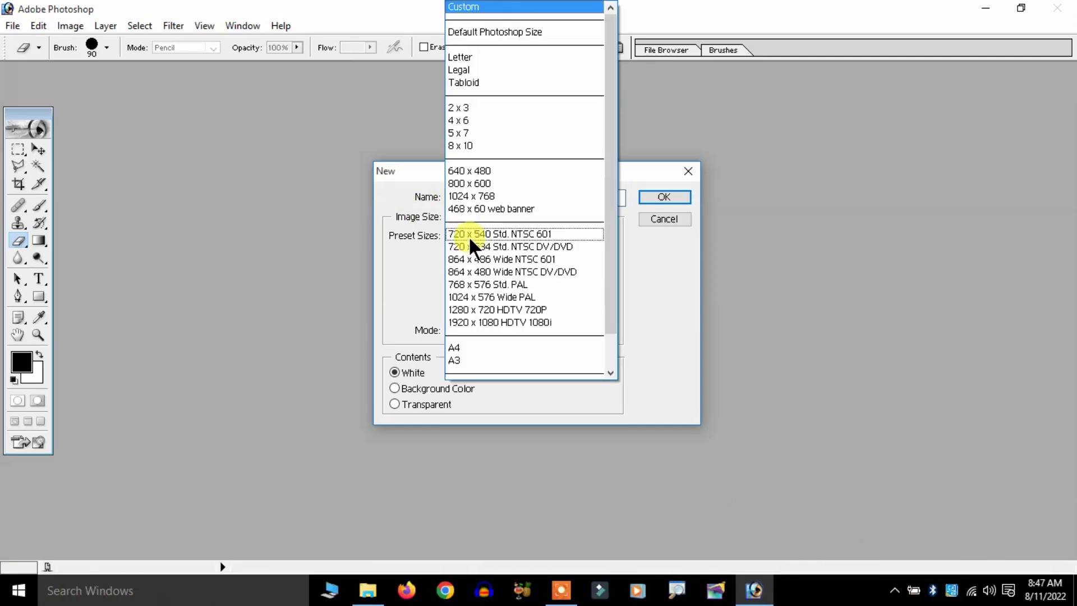
left_click(519, 6)
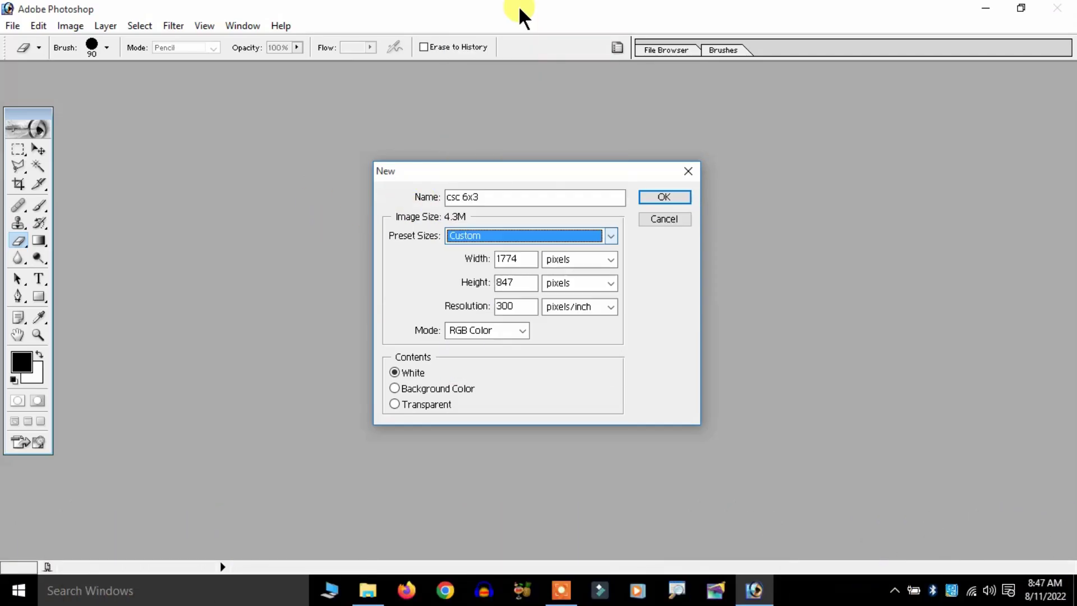
left_click(547, 261)
left_click(557, 290)
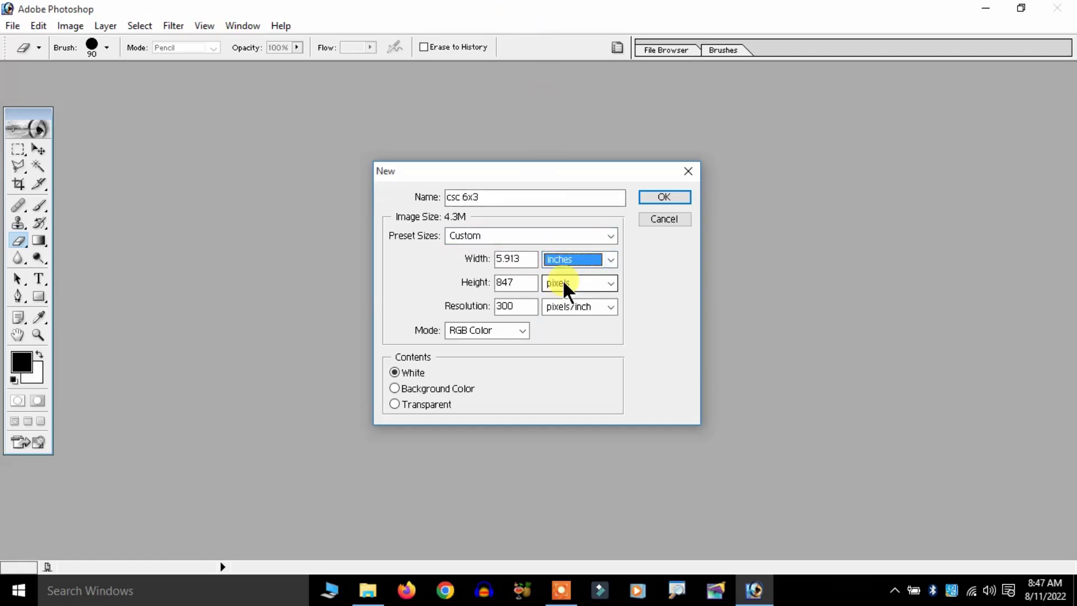
left_click(564, 283)
left_click(564, 312)
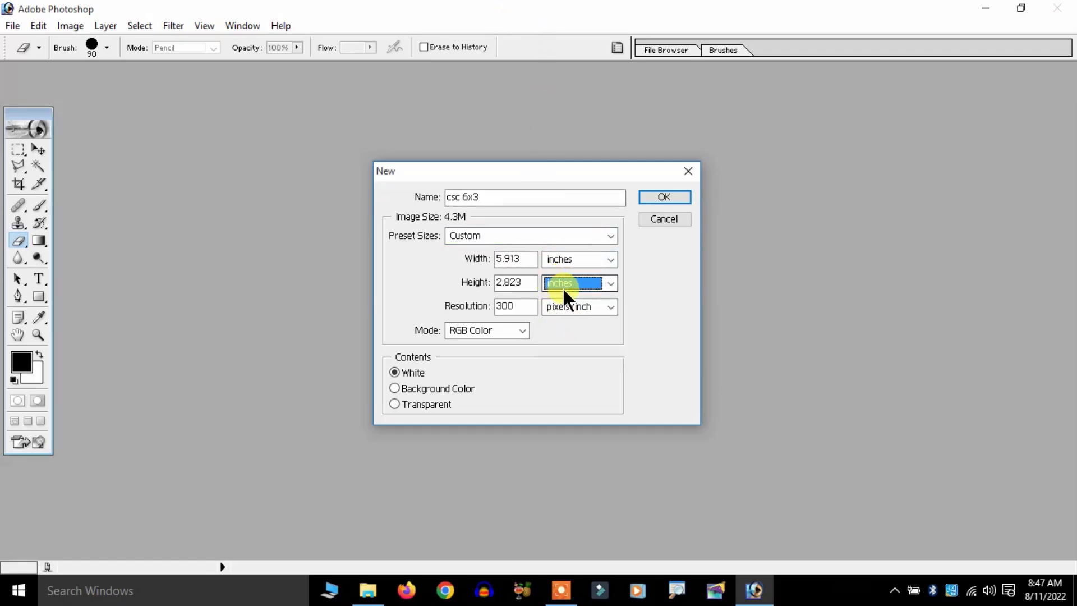
left_click(547, 260)
left_click(564, 285)
left_click(558, 307)
- Set it to 72 × 36 inches at 50 pixels/inch in RGB, create it and maximize the window
left_click_drag(527, 258, 464, 255)
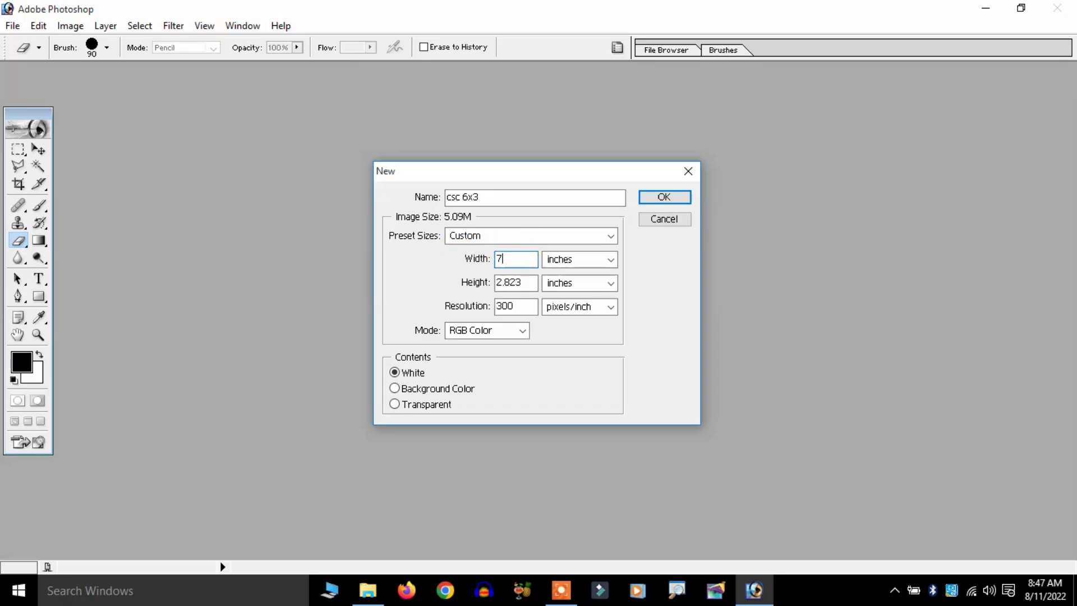
type("72")
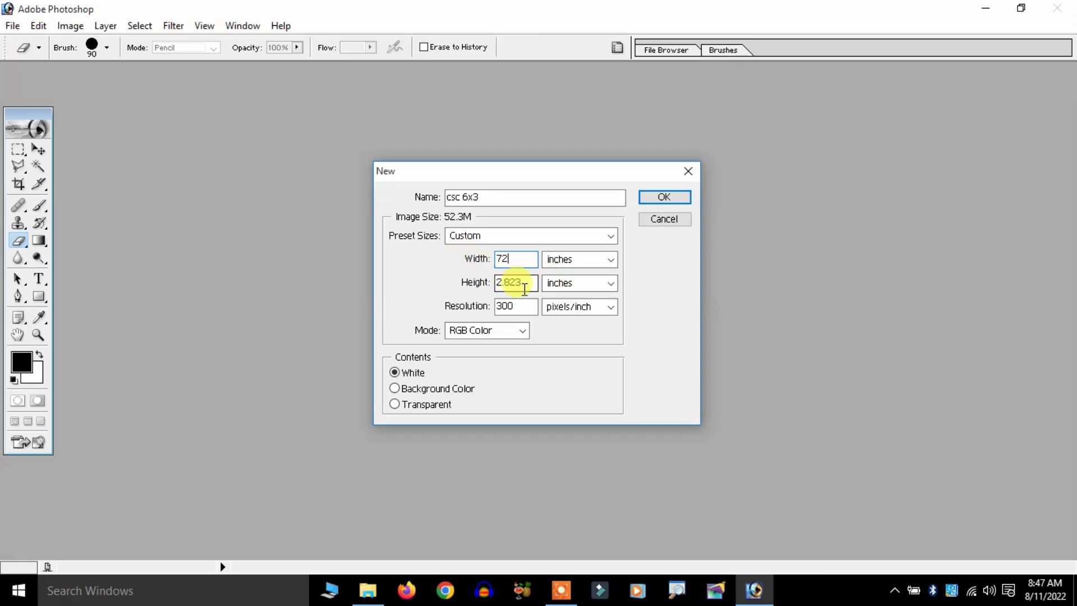
left_click_drag(524, 286, 478, 293)
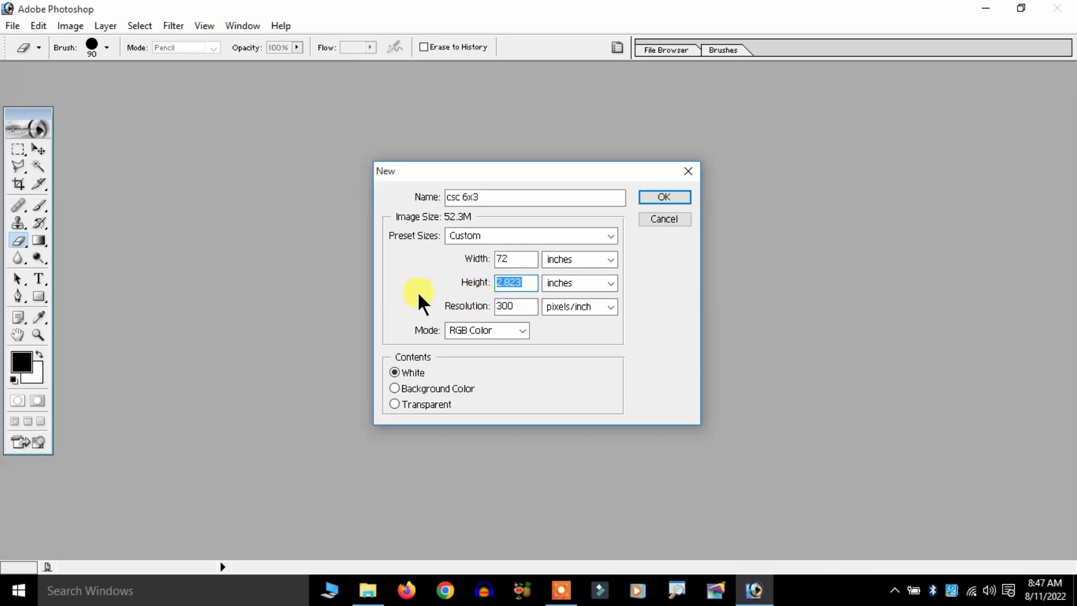
type("36")
key("Tab")
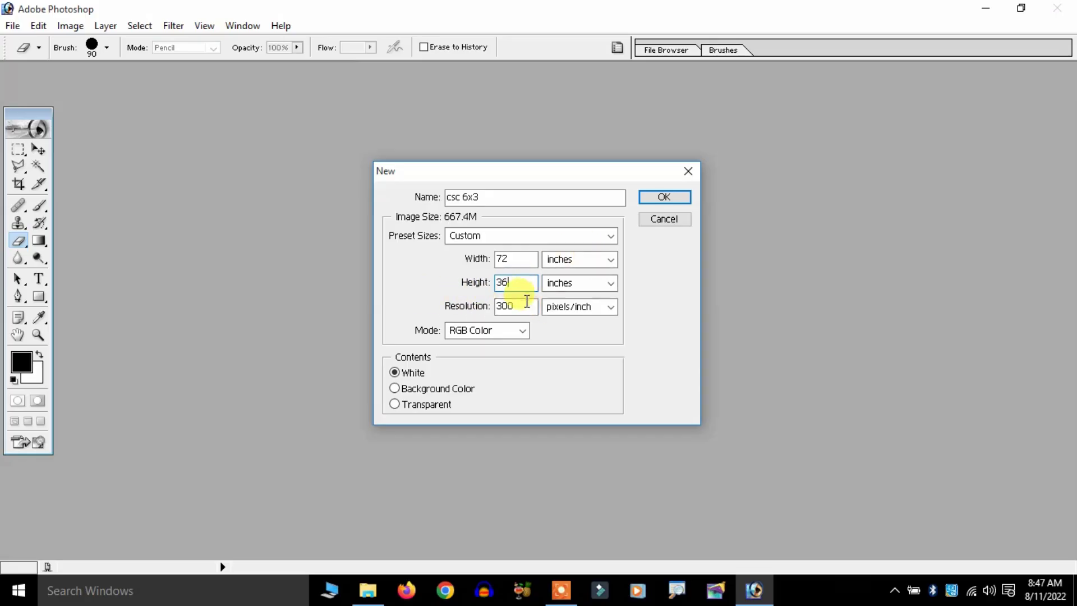
type("50")
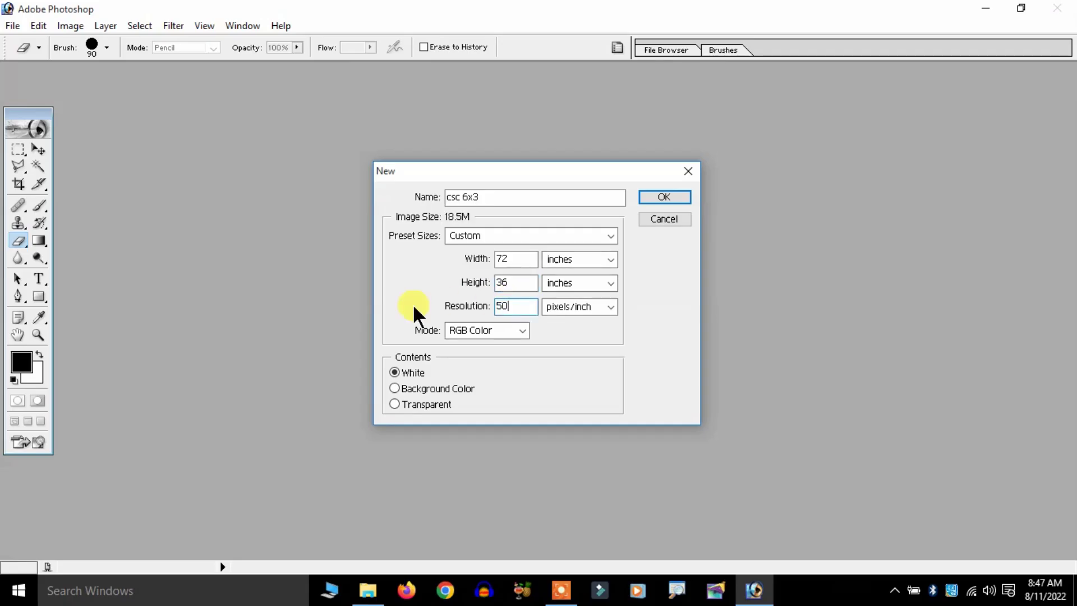
left_click(452, 331)
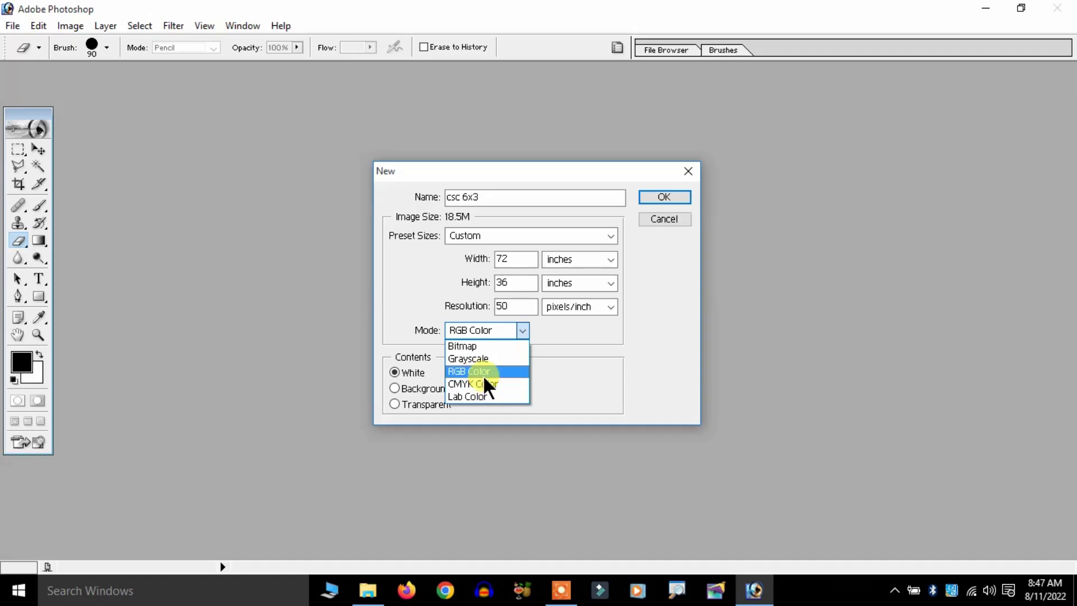
left_click(484, 374)
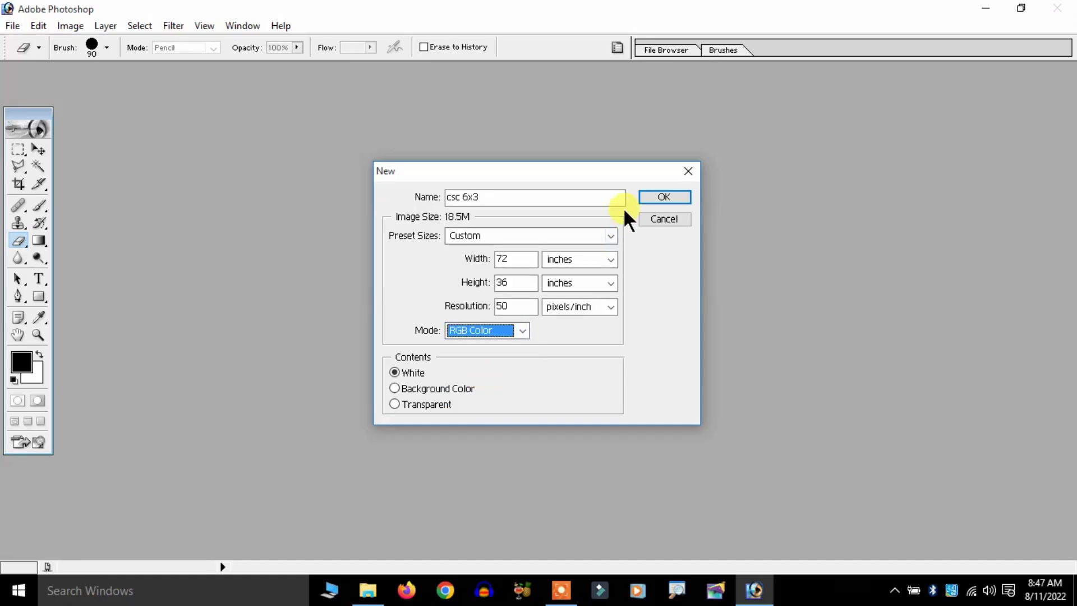
left_click(645, 195)
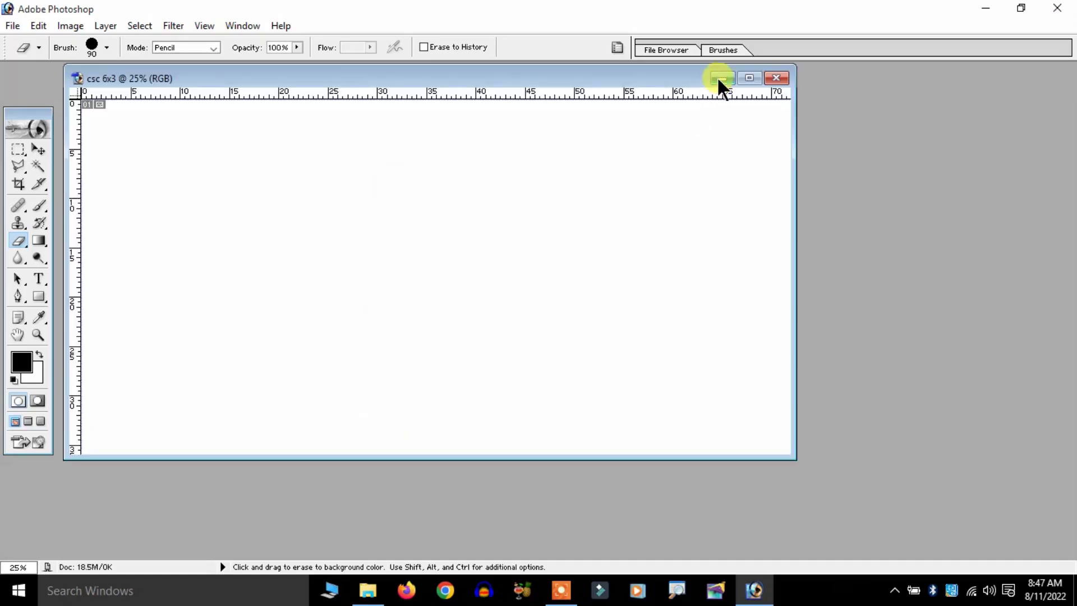
left_click(743, 79)
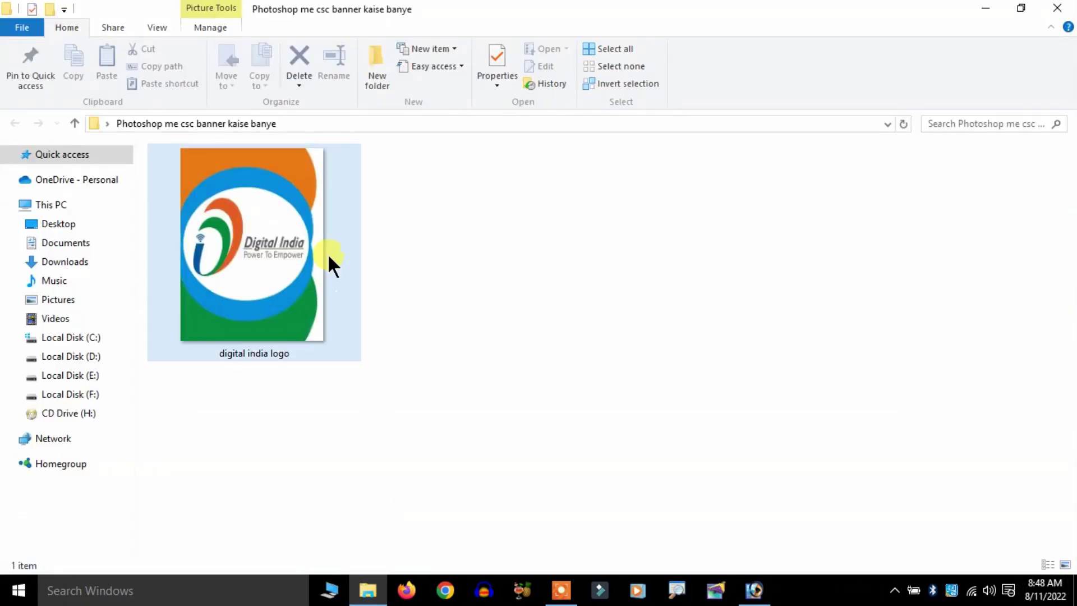
- Drag the digital india logo file from File Explorer onto Photoshop to open it
left_click(329, 257)
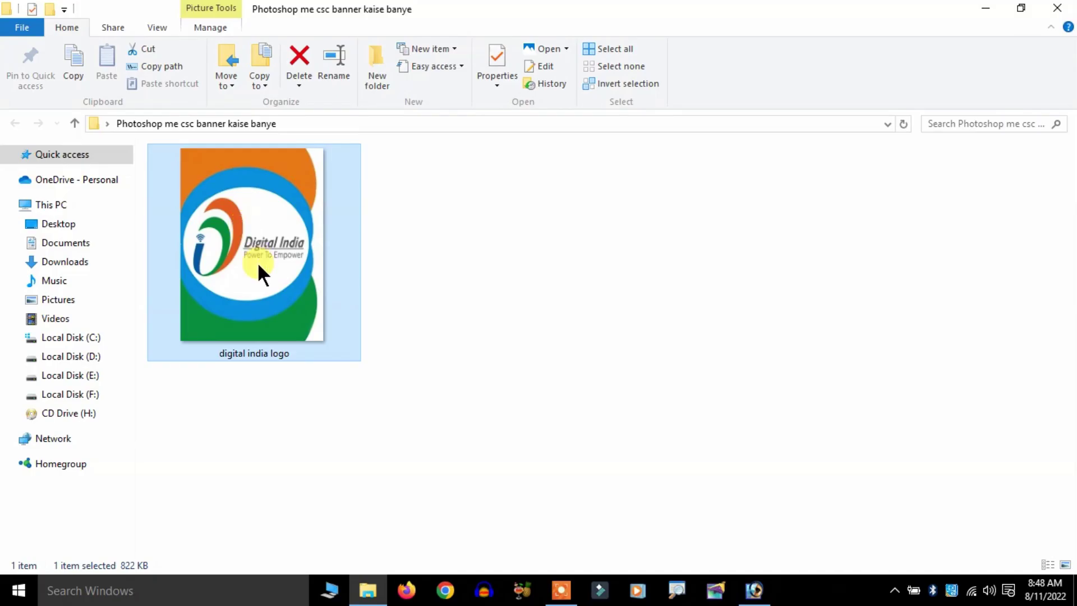
mouse_move(260, 288)
left_mouse_down()
mouse_move(757, 594)
mouse_move(599, 303)
left_mouse_up()
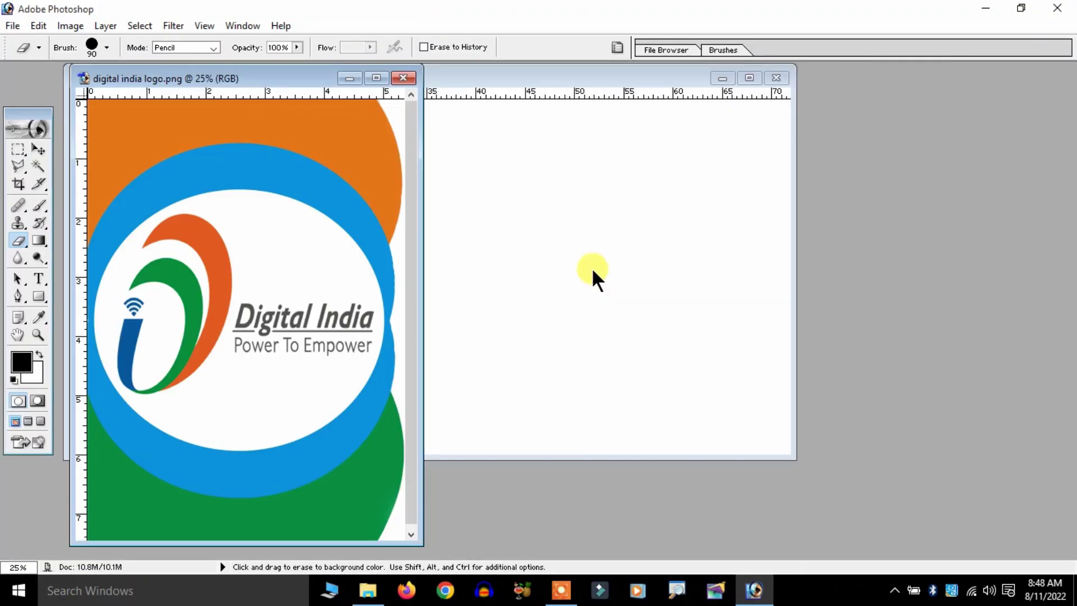
- Drag the Digital India logo with the Move tool onto the csc 6x3 banner
left_click_drag(243, 78, 724, 93)
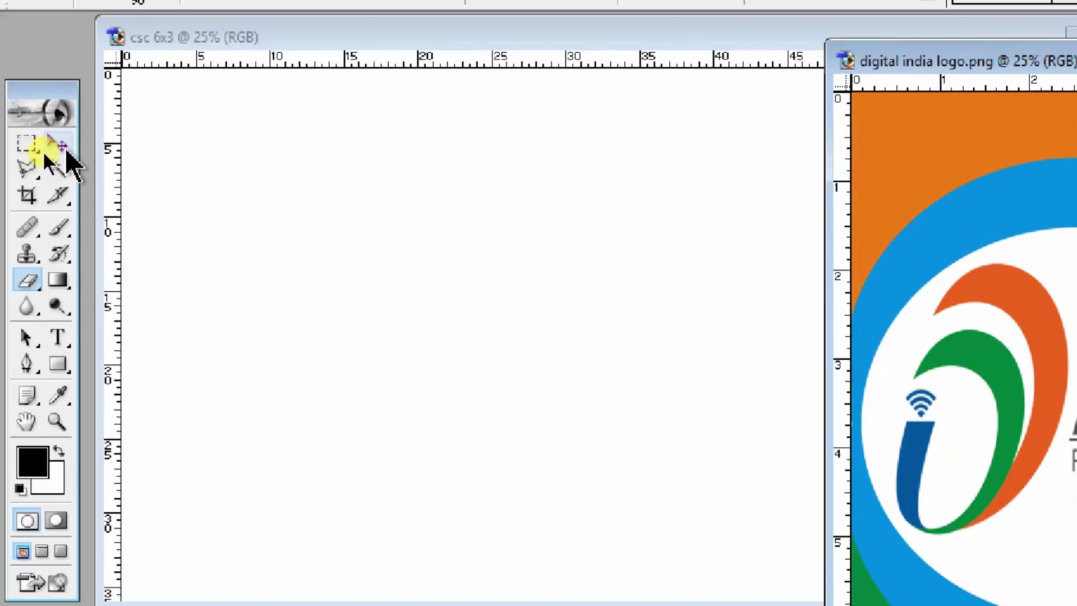
left_click(43, 151)
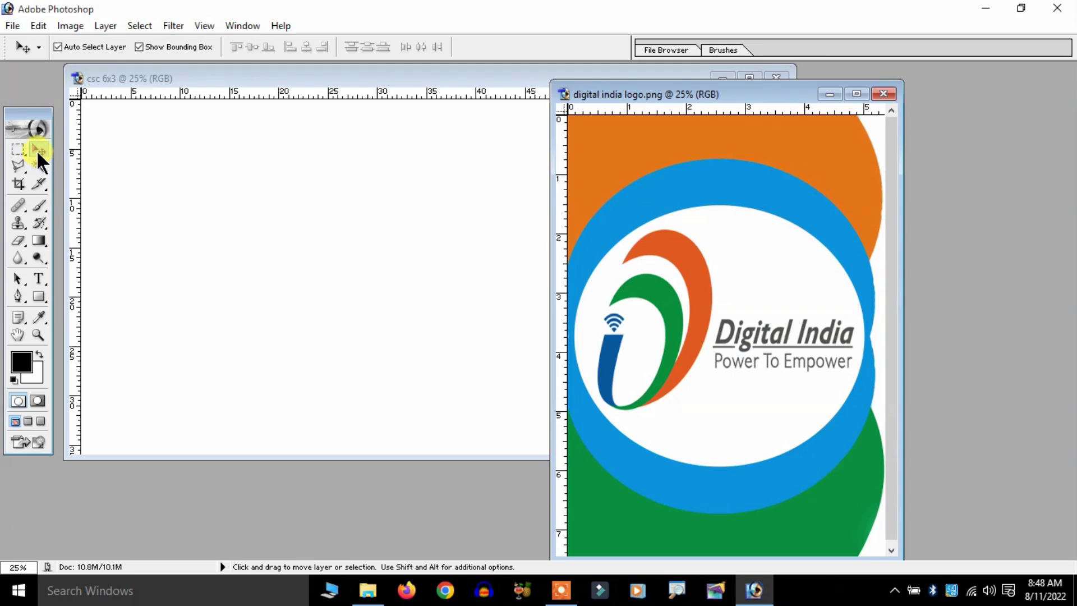
left_click_drag(748, 207, 340, 183)
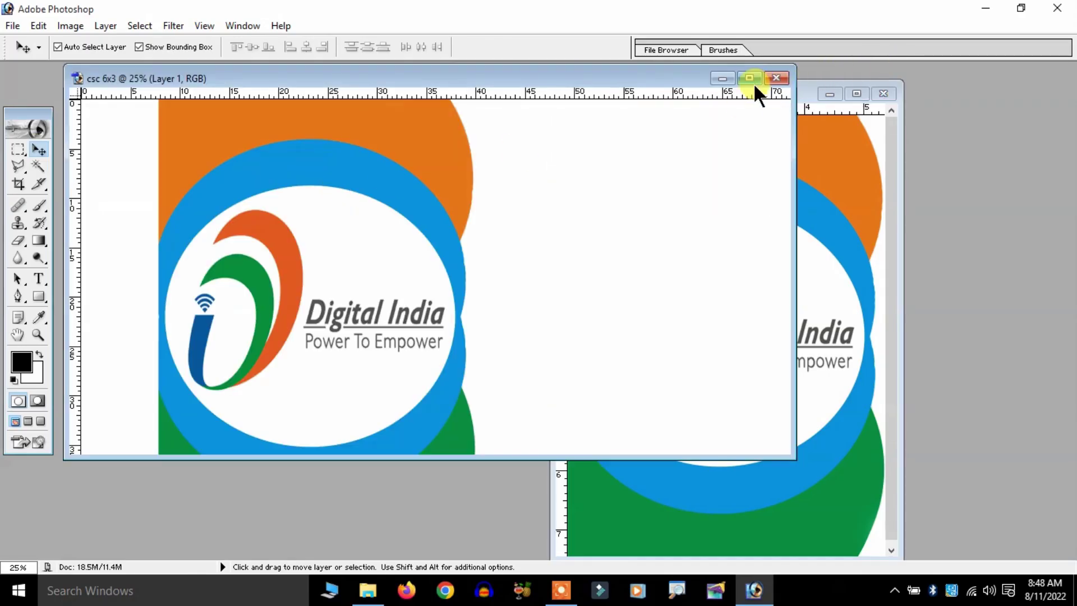
left_click(749, 78)
left_click_drag(443, 221, 465, 264)
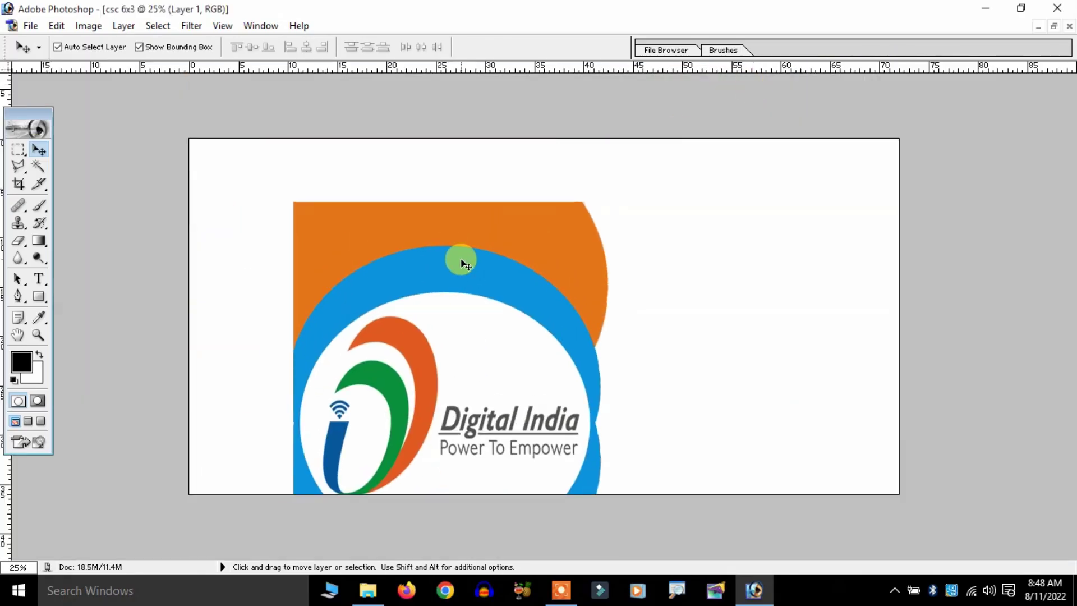
- Scale the logo into the top-left corner at full canvas height and apply it
key("ctrl+t")
left_click_drag(293, 201, 449, 412)
left_click_drag(513, 456, 253, 192)
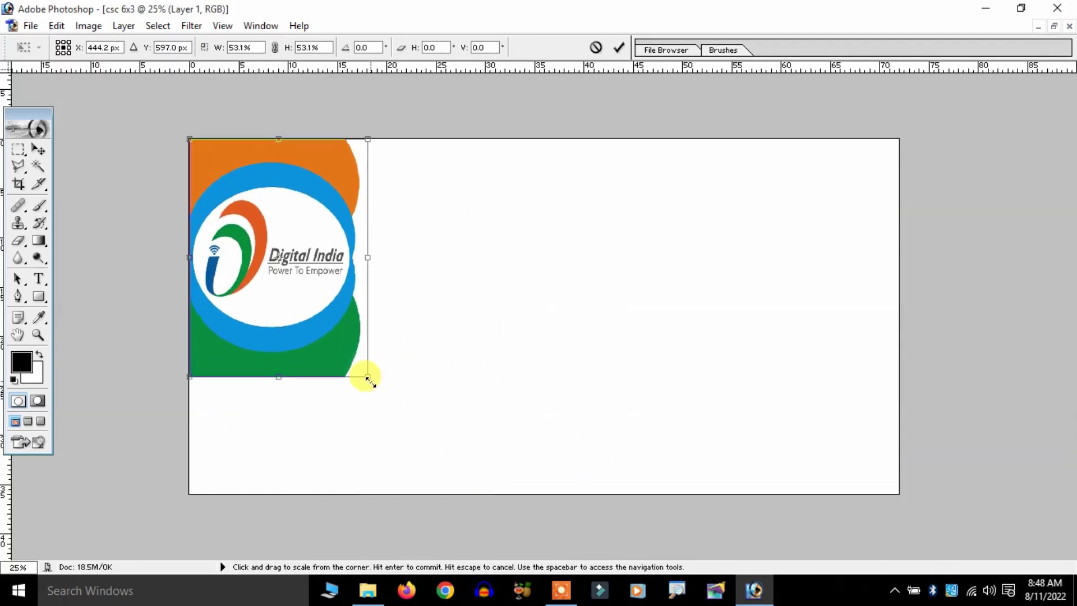
left_click_drag(365, 374, 412, 494)
mouse_move(419, 372)
left_mouse_down()
mouse_move(439, 378)
mouse_move(416, 373)
left_mouse_up()
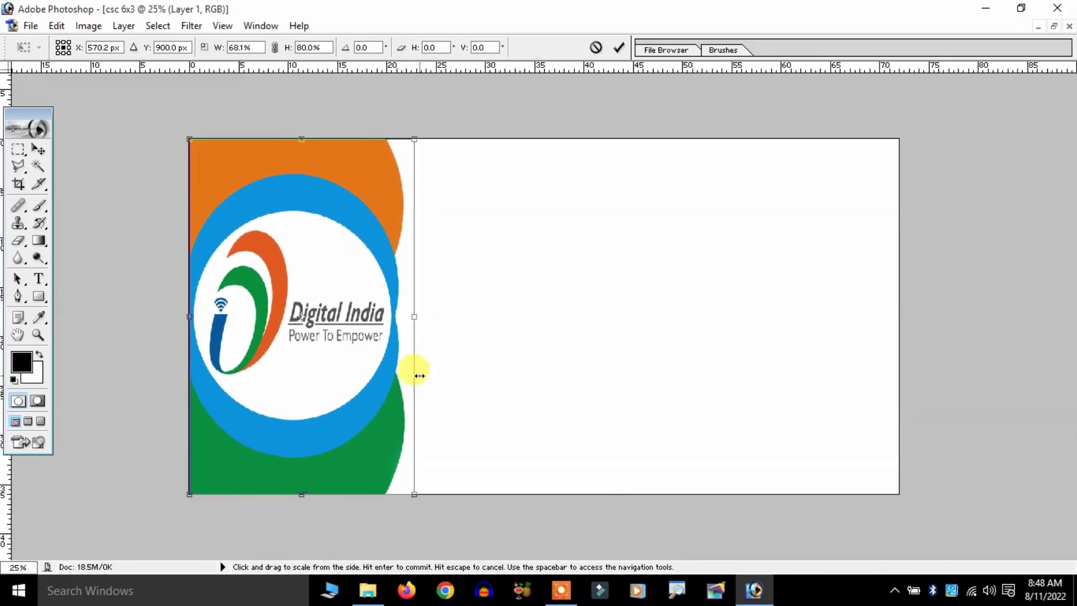
key("Return")
key("ctrl+minus")
key("ctrl+0")
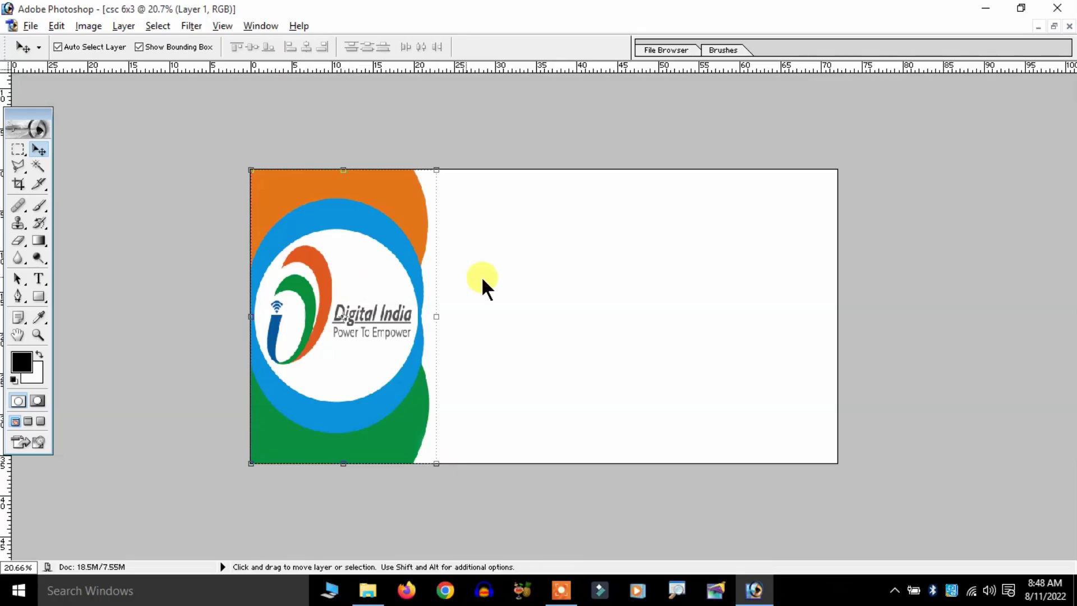
left_click(173, 50)
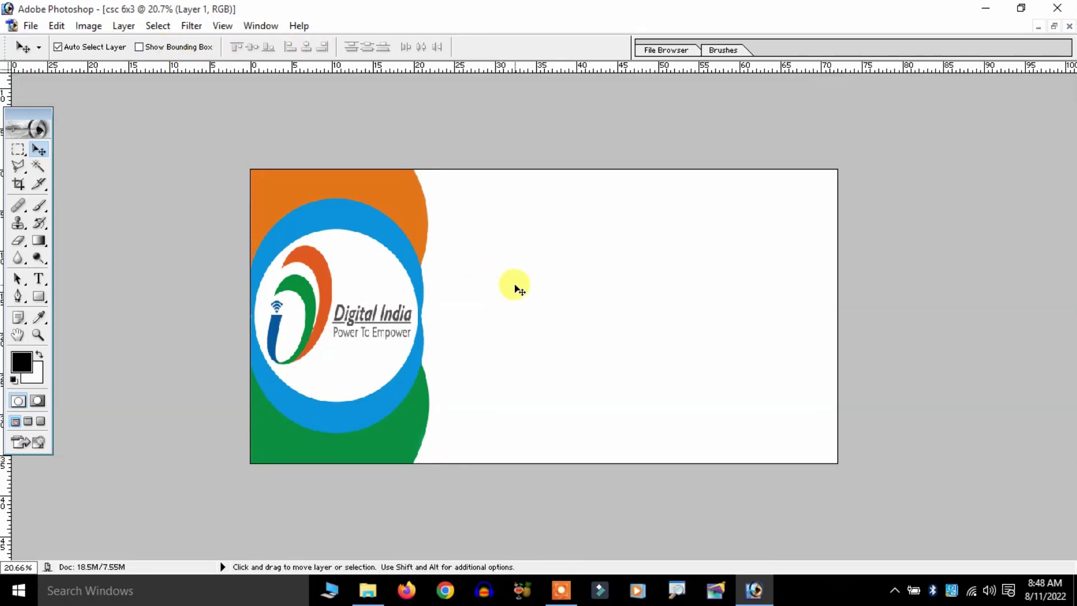
key("ctrl+plus")
key("ctrl+minus")
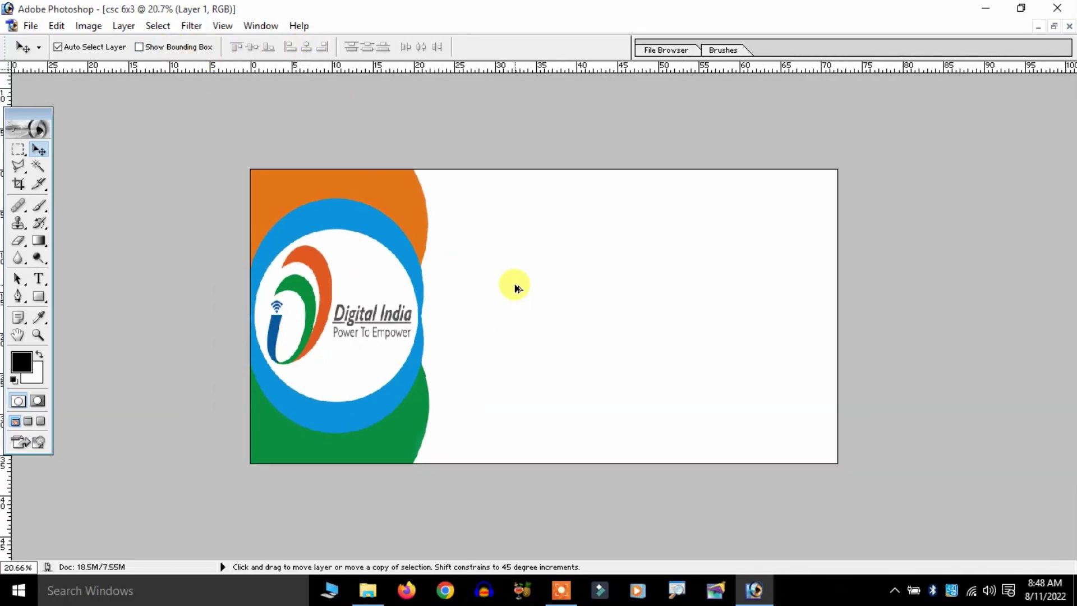
key("ctrl+0")
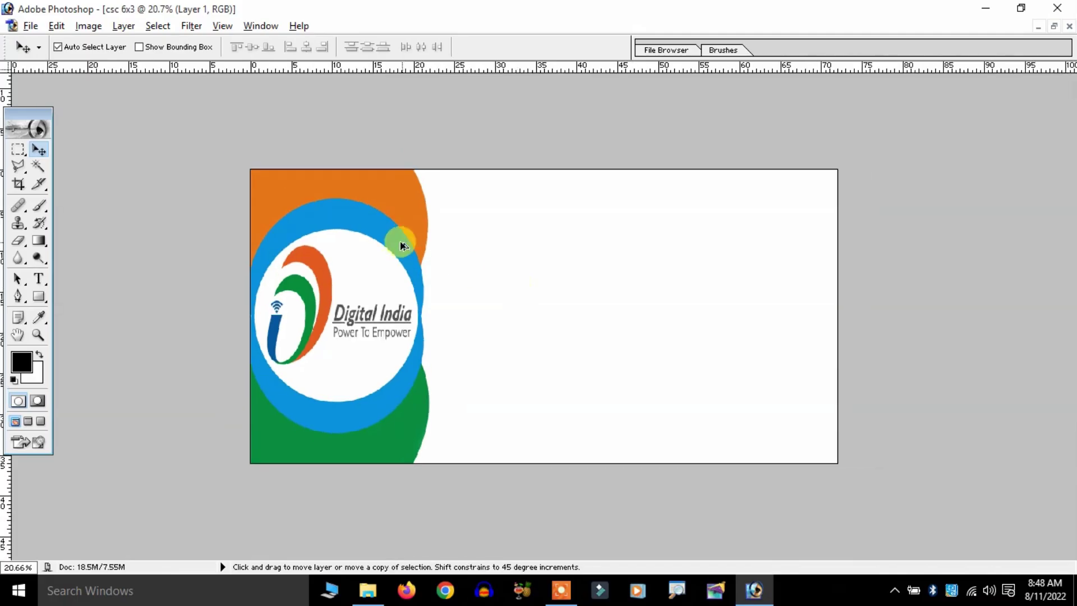
key("ctrl+plus")
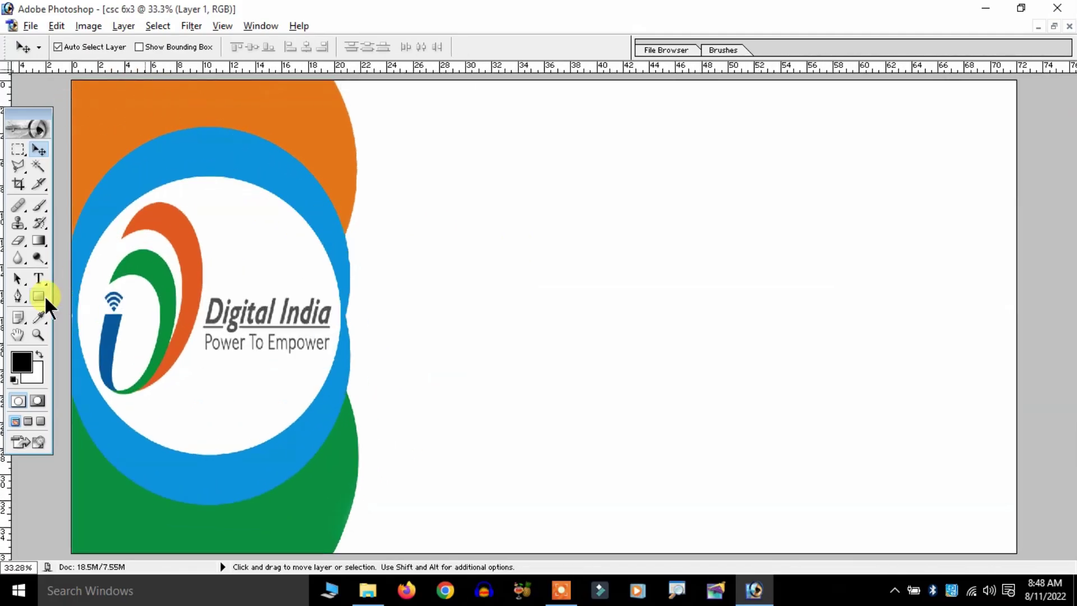
- Add a 72 pt text layer at the banner top-left and scale it up to heading size
left_click(39, 278)
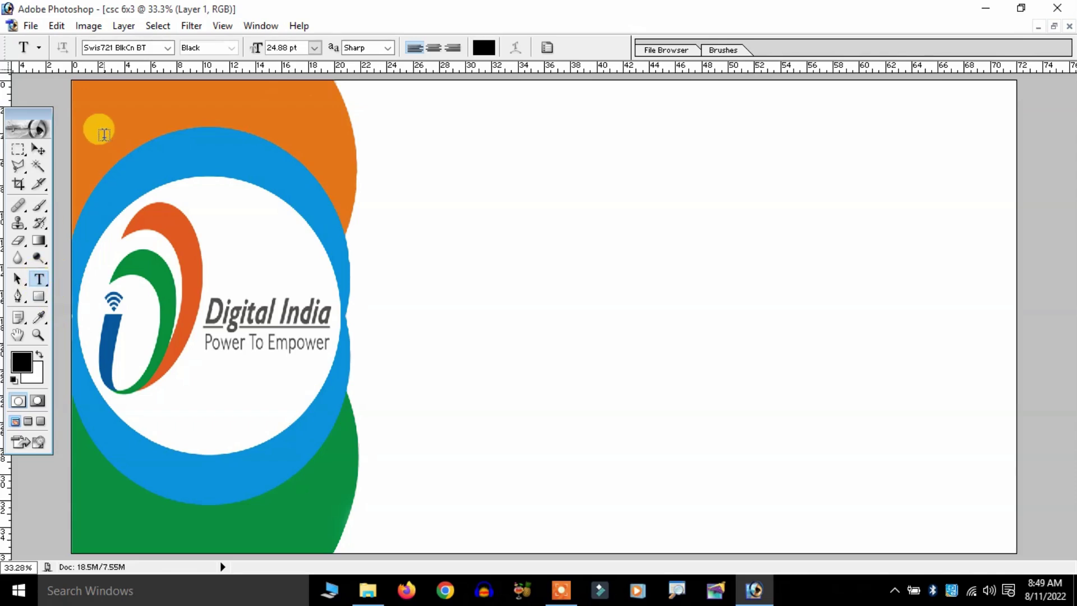
left_click(91, 106)
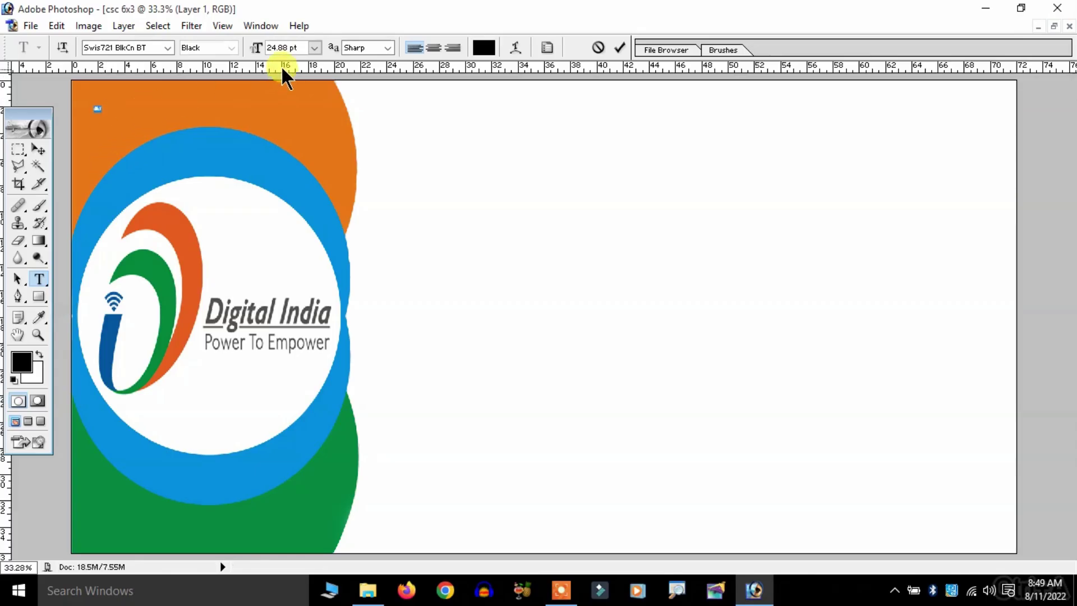
left_click(314, 47)
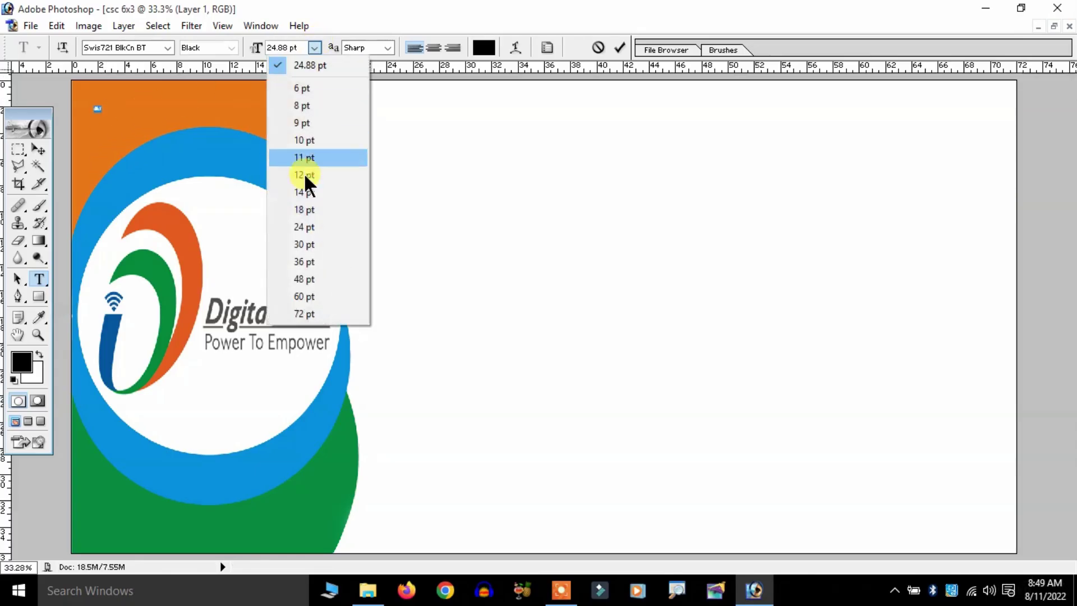
left_click(304, 314)
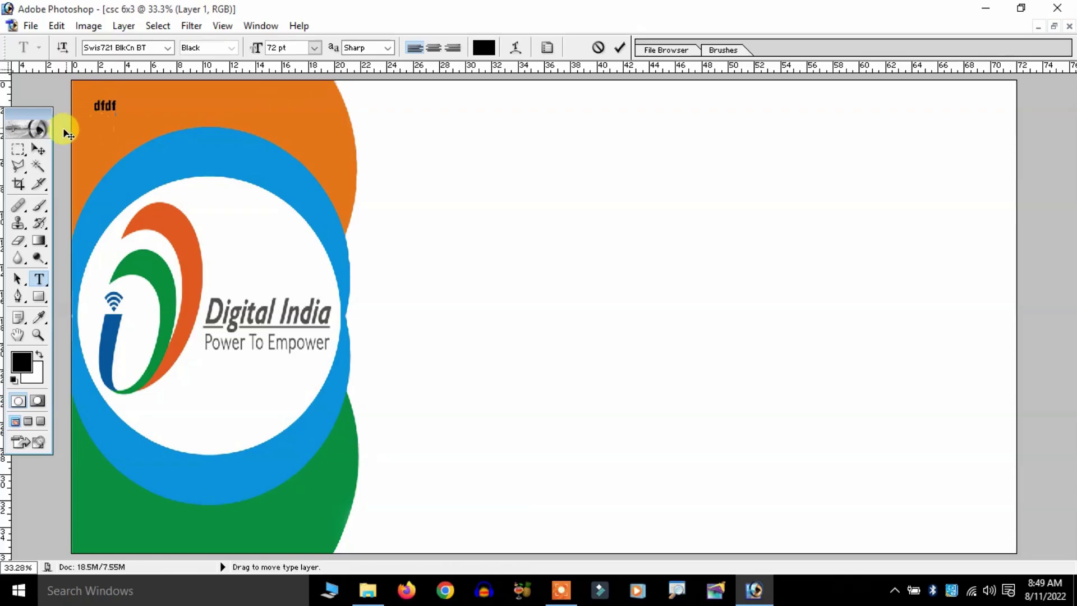
left_click(40, 144)
key("ctrl+t")
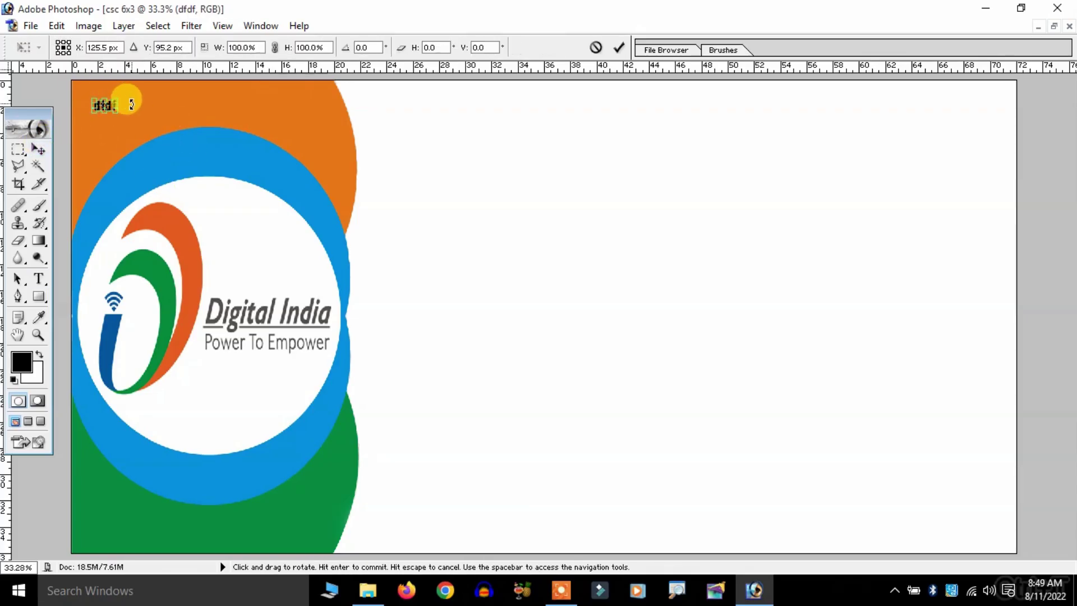
left_click_drag(121, 96, 162, 84)
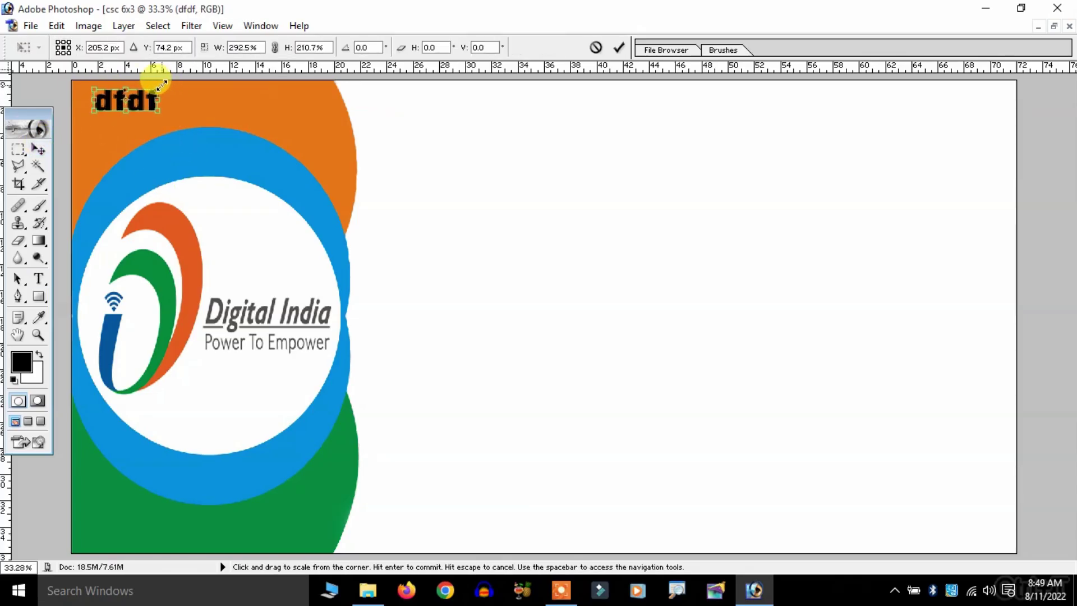
key("Return")
- Retype the heading as 'CSC ID -' followed by a placeholder ID number
left_click(39, 279)
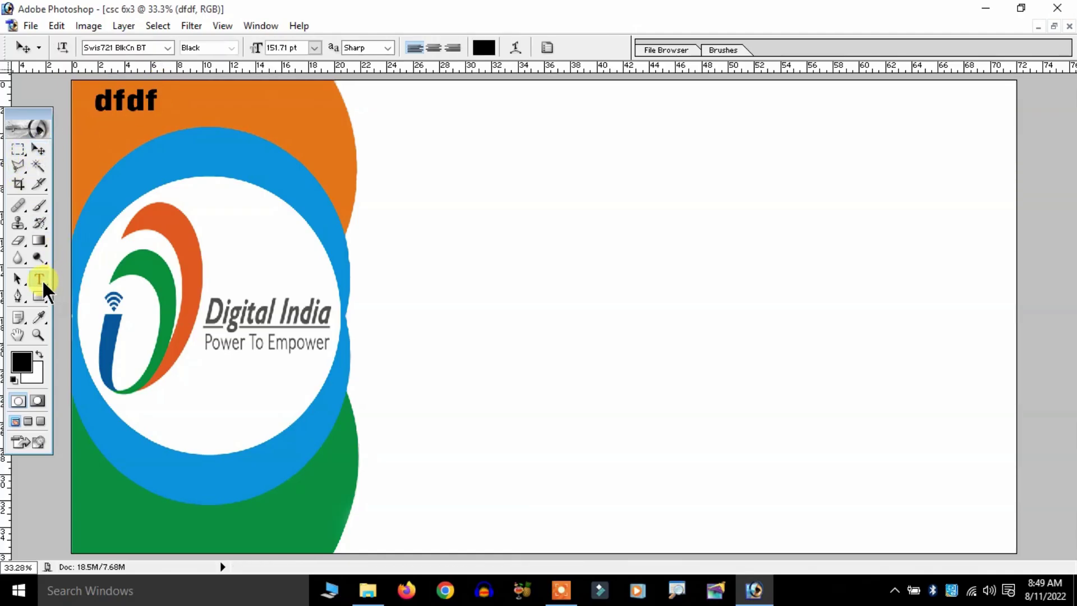
double_click(139, 92)
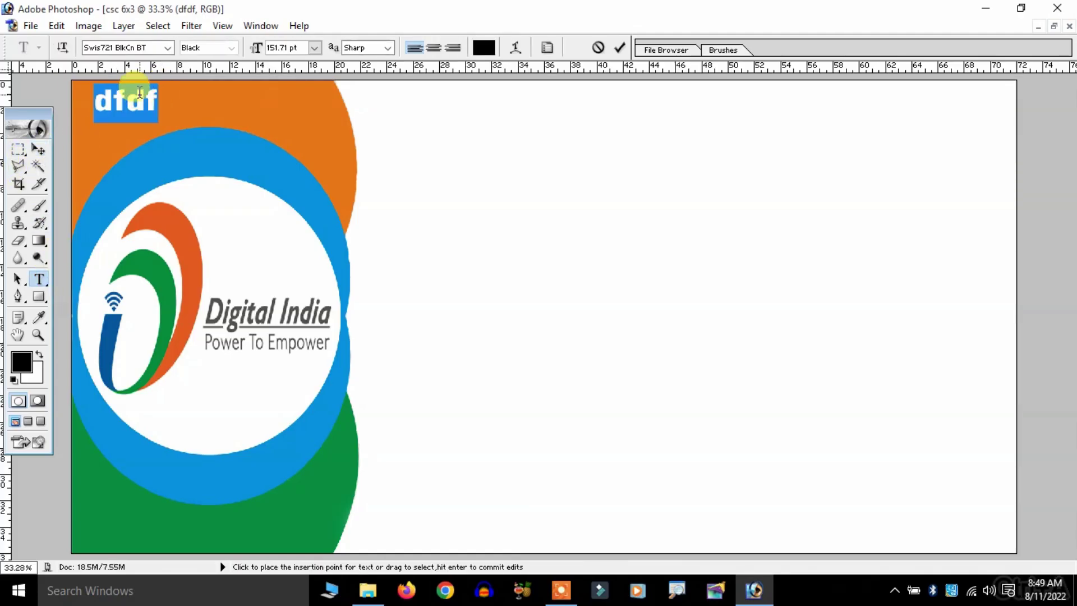
type("sccsc")
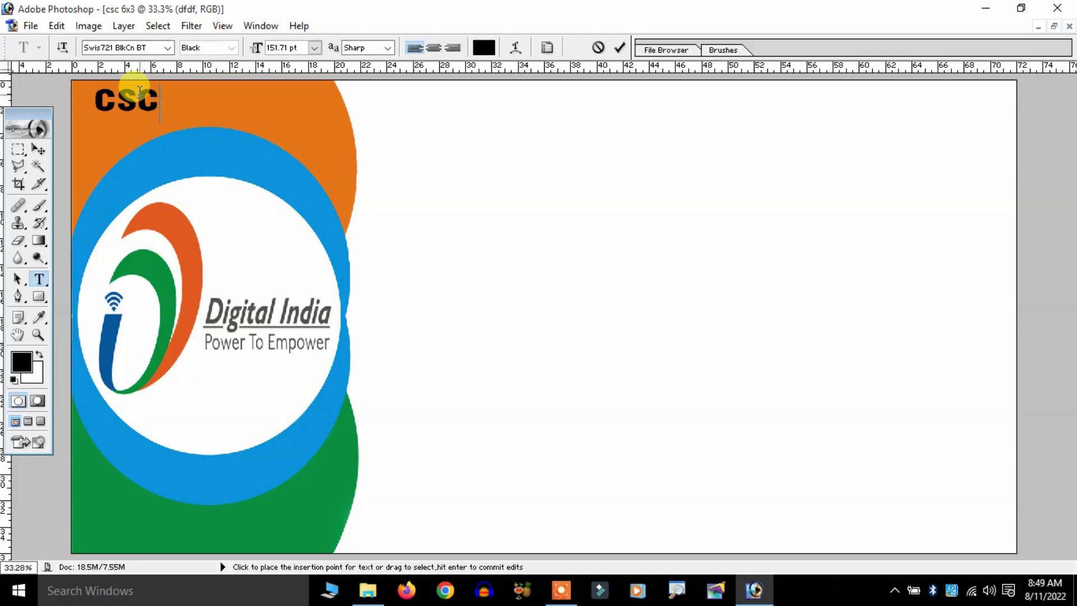
type("D")
key("ctrl+a")
key("ctrl+shift+comma")
key("ctrl+shift+comma")
key("ctrl+shift+comma")
type("0000000000")
key("ctrl+Return")
key("v")
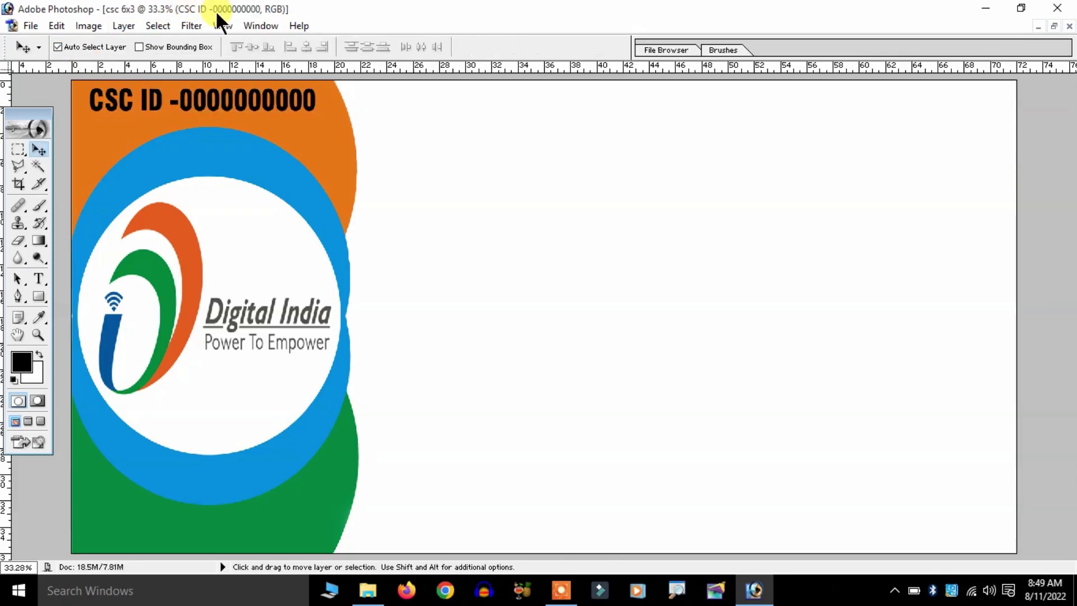
- Give the CSC ID heading a white (FFFFFF) Color Overlay and nudge it slightly lower
left_click(128, 23)
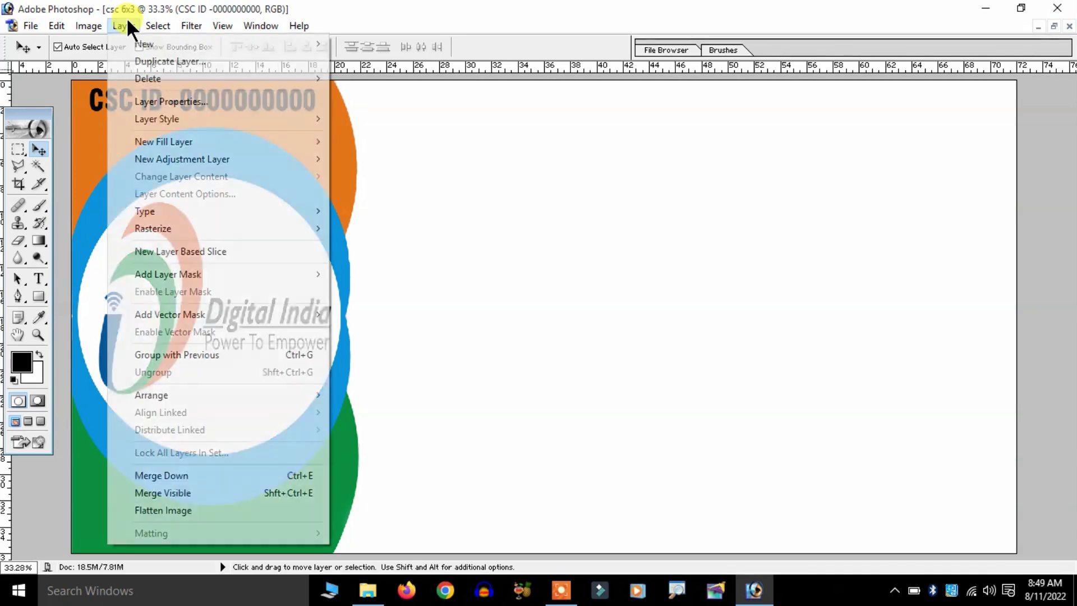
mouse_move(227, 119)
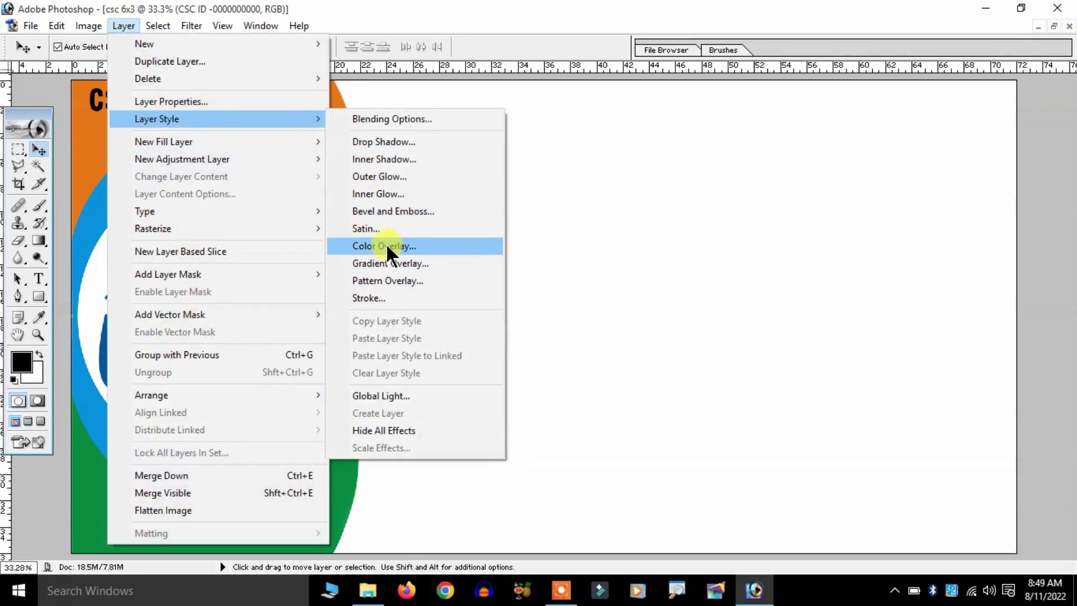
left_click(387, 247)
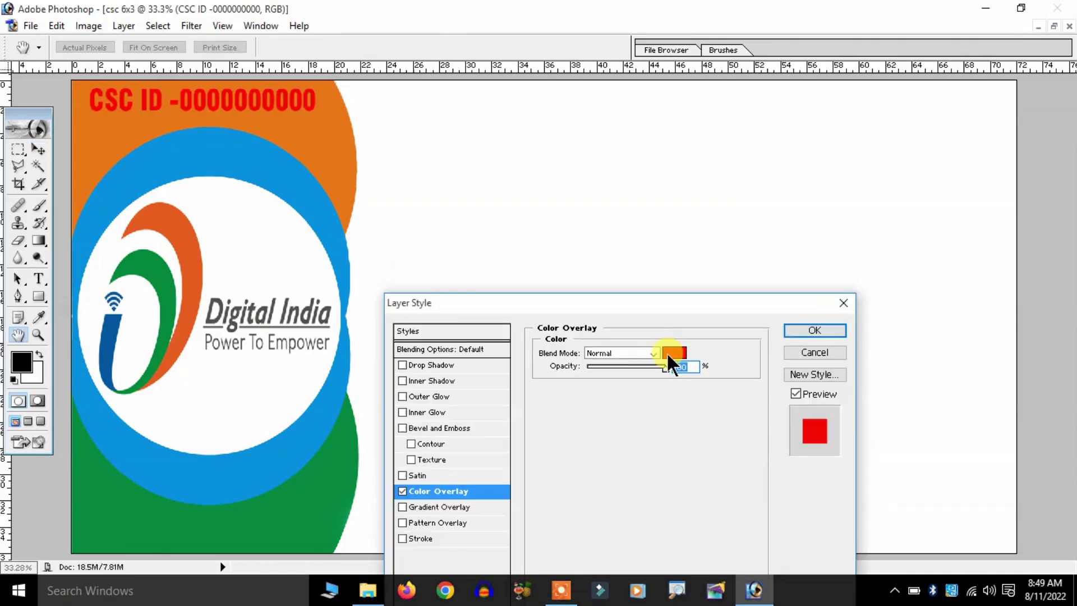
left_click(673, 352)
left_click_drag(234, 275, 50, 167)
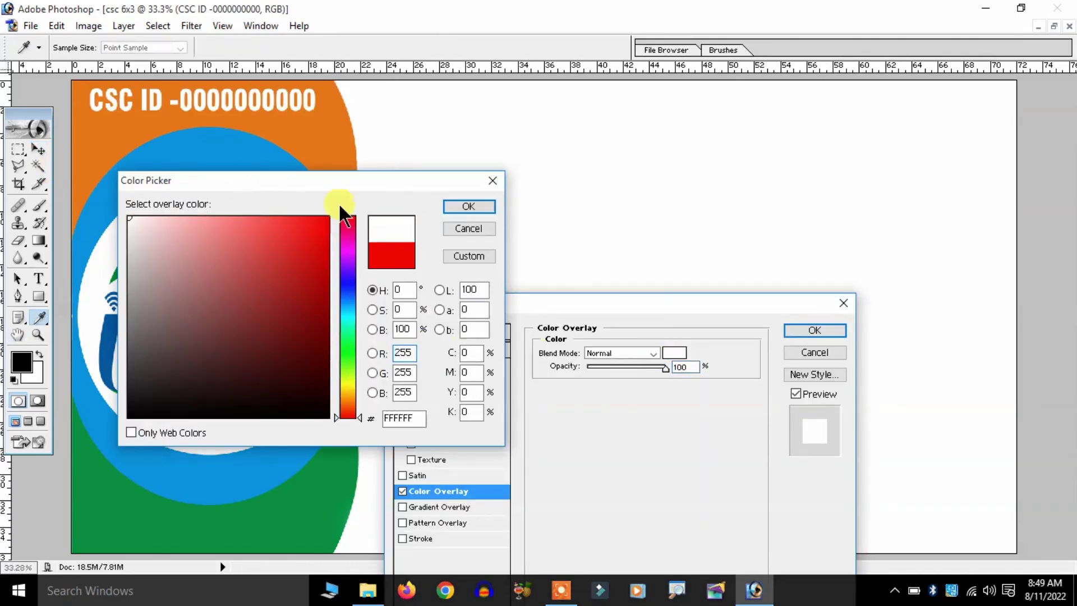
left_click(478, 206)
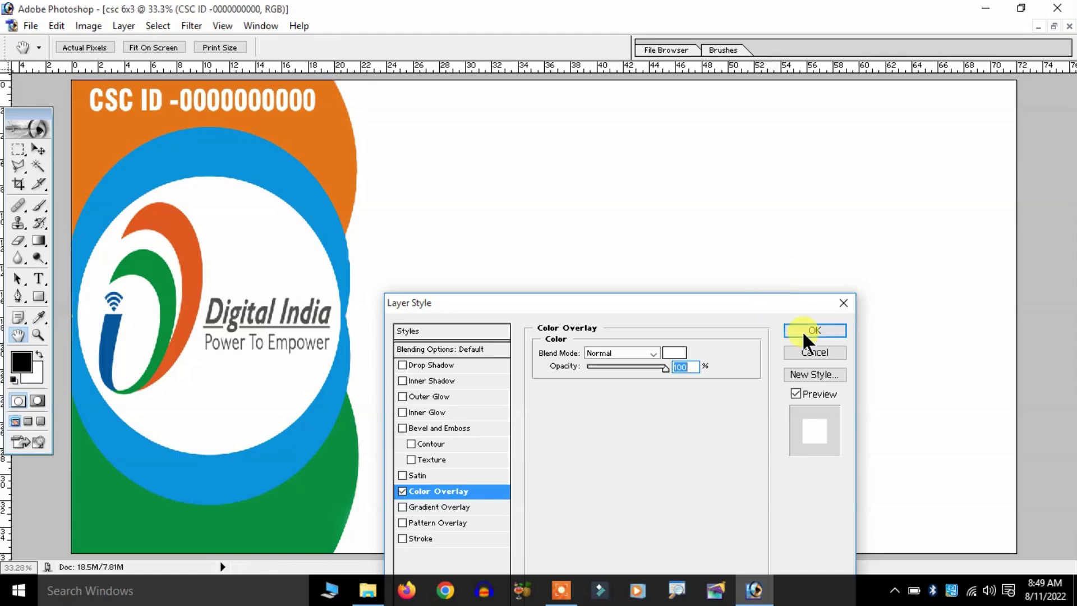
left_click(814, 330)
key("v")
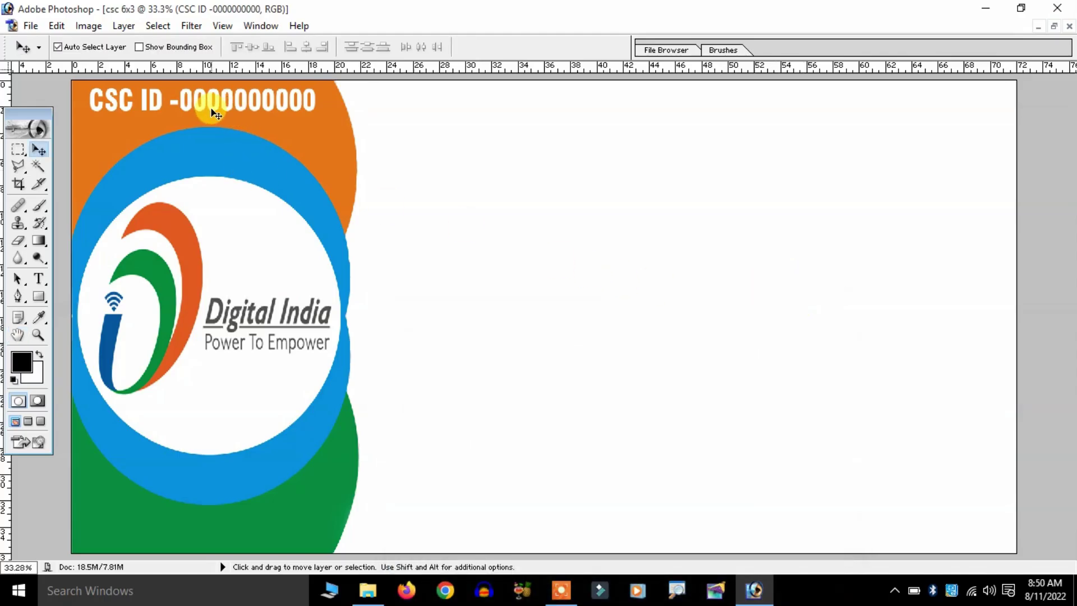
left_click_drag(211, 109, 213, 113)
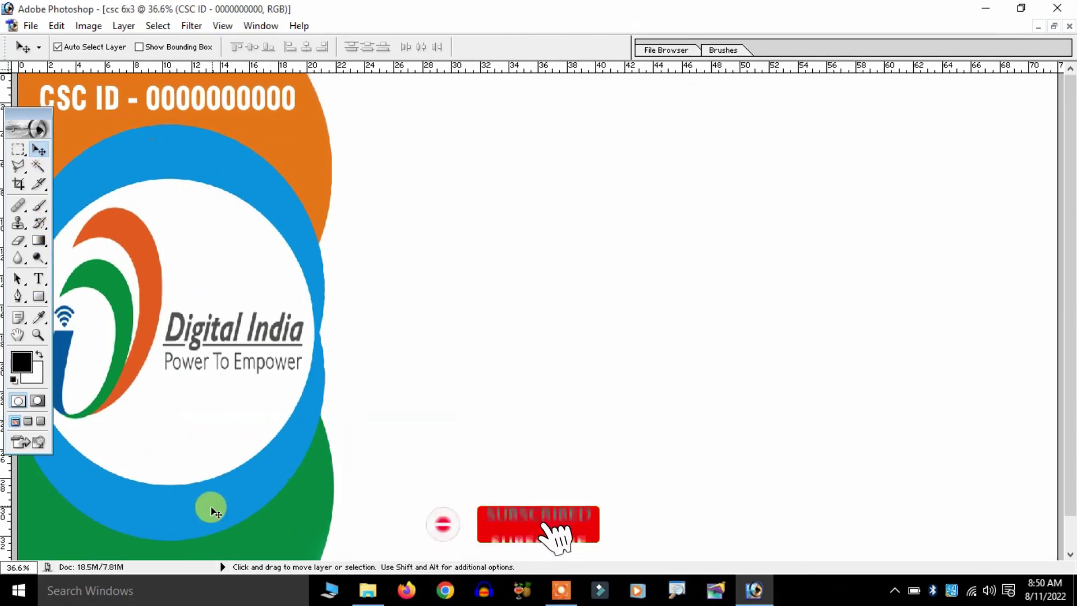
key("ctrl+minus")
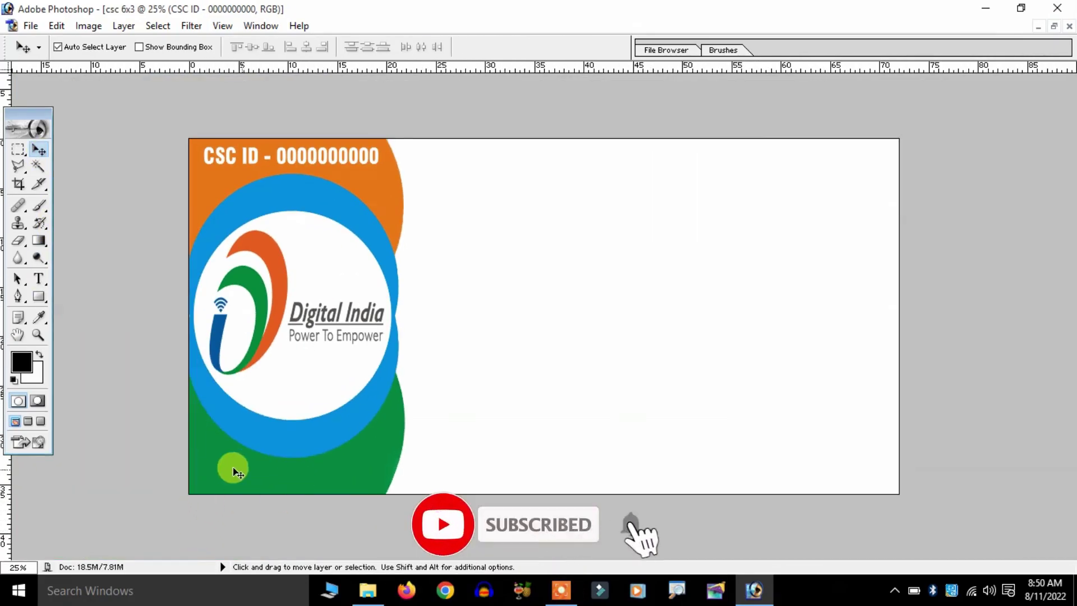
key("ctrl+plus")
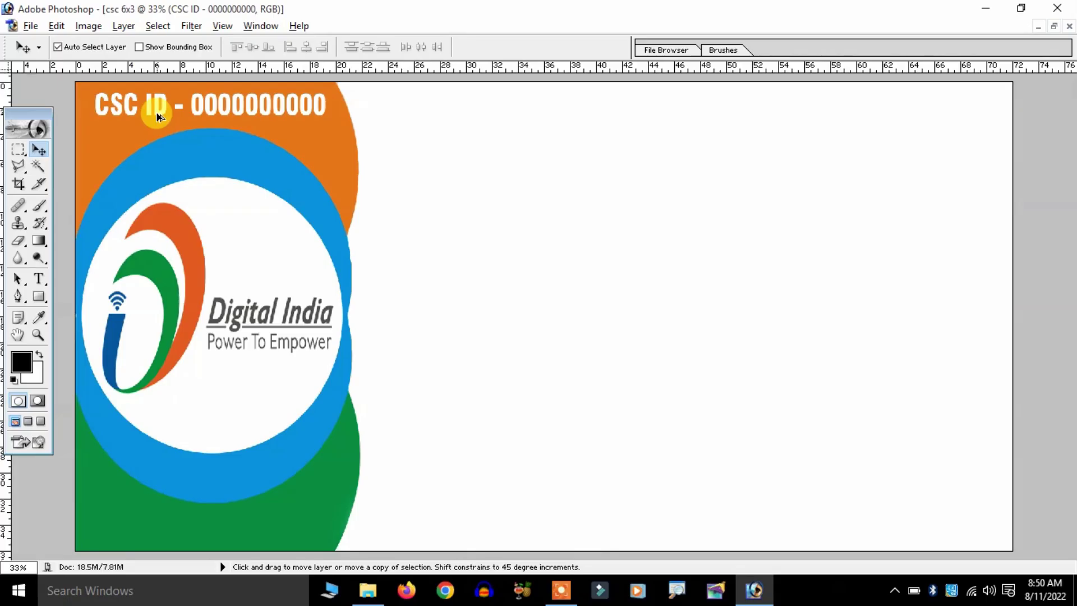
- Copy the heading to the banner bottom and retype it as 'Mob :' with a placeholder mobile number
left_click_drag(156, 116, 167, 535)
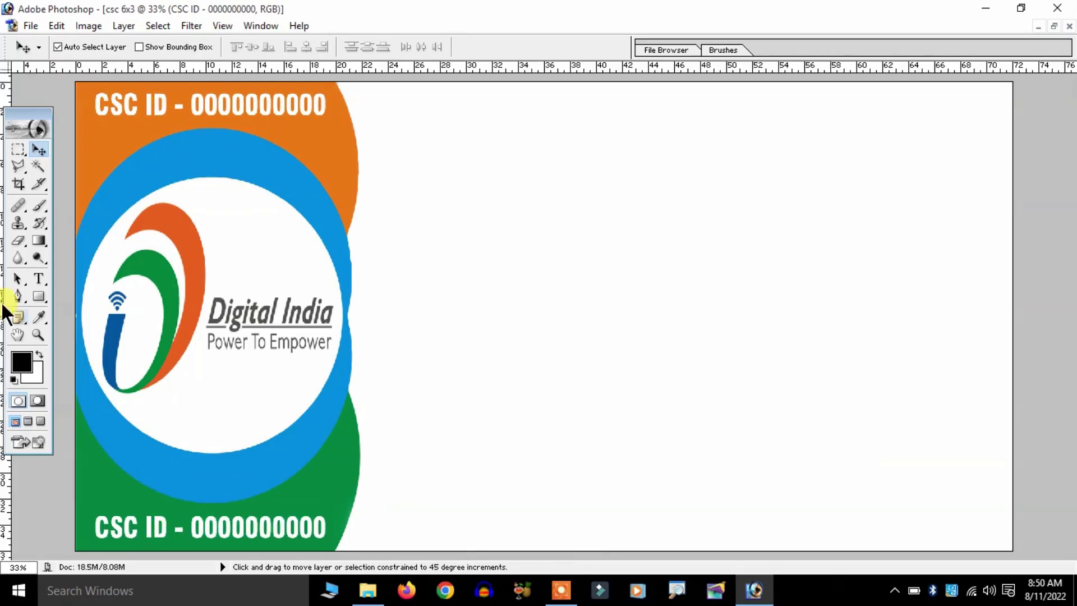
left_click(38, 278)
left_click(230, 522)
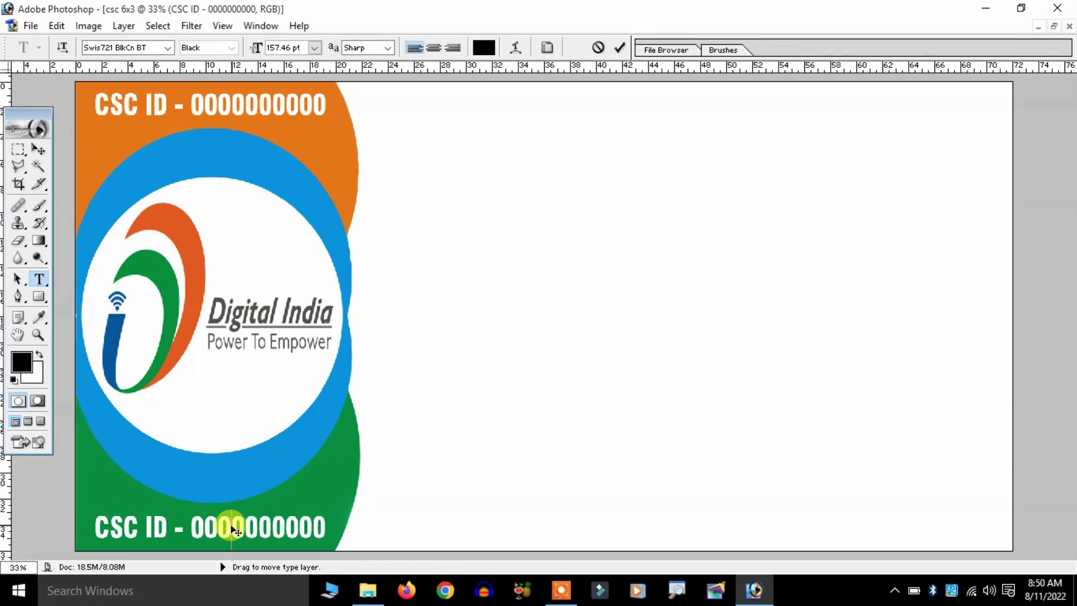
key("ctrl+a")
type("Mob : 123456789")
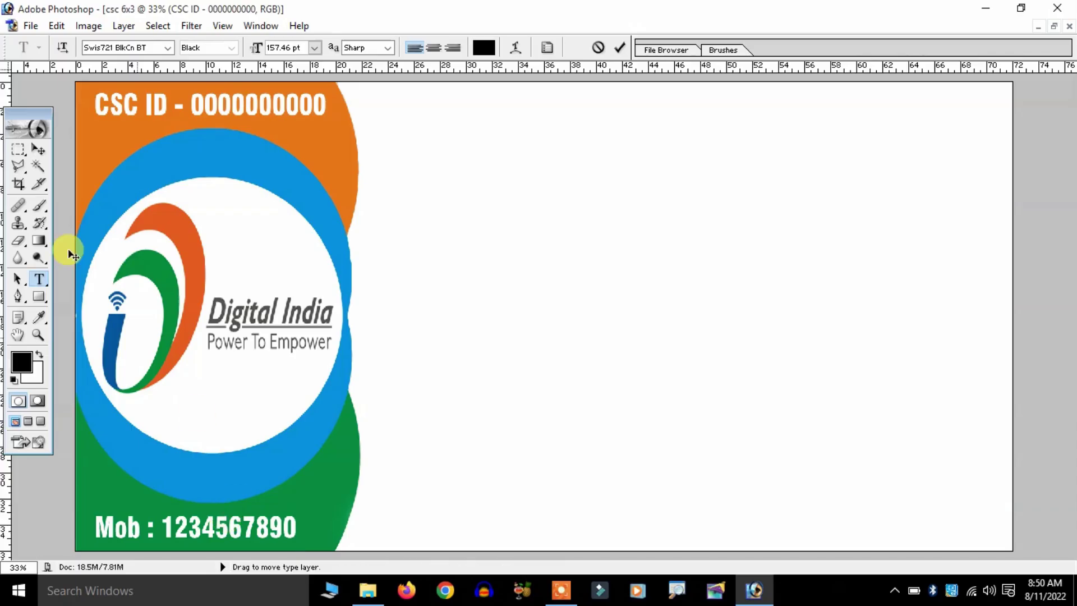
left_click(38, 149)
key("ctrl+0")
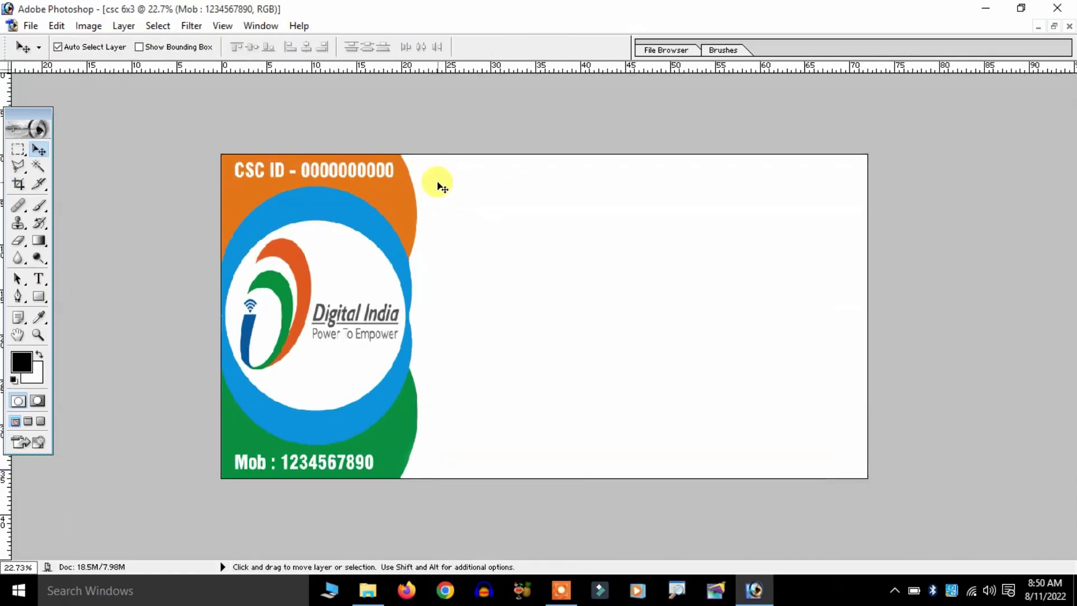
- Search Google Images for the Vasudha Kendra logo and copy the globe logo image
left_click(448, 592)
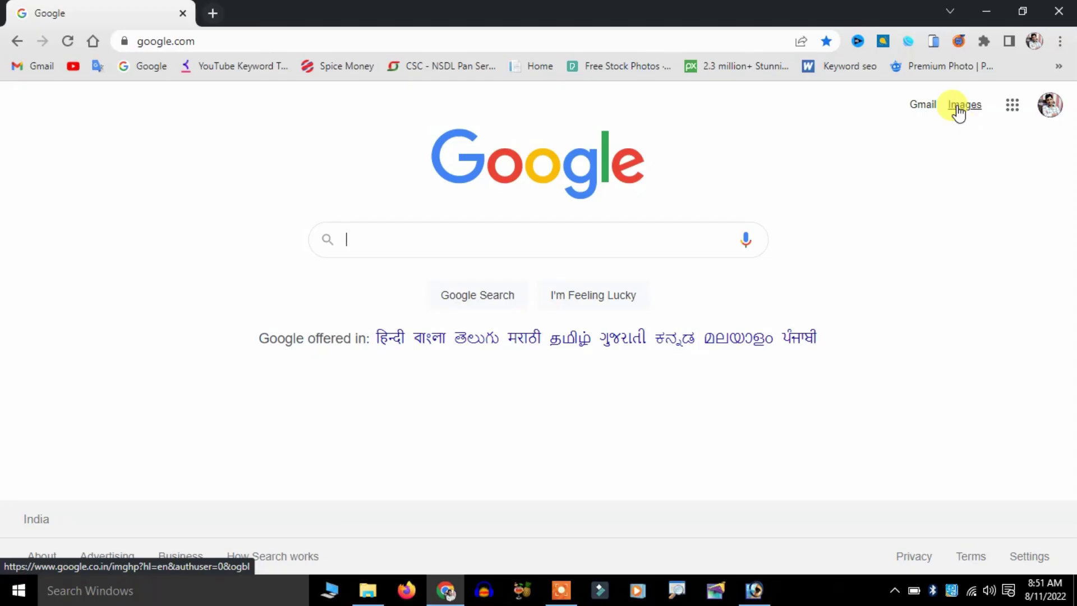
left_click(961, 106)
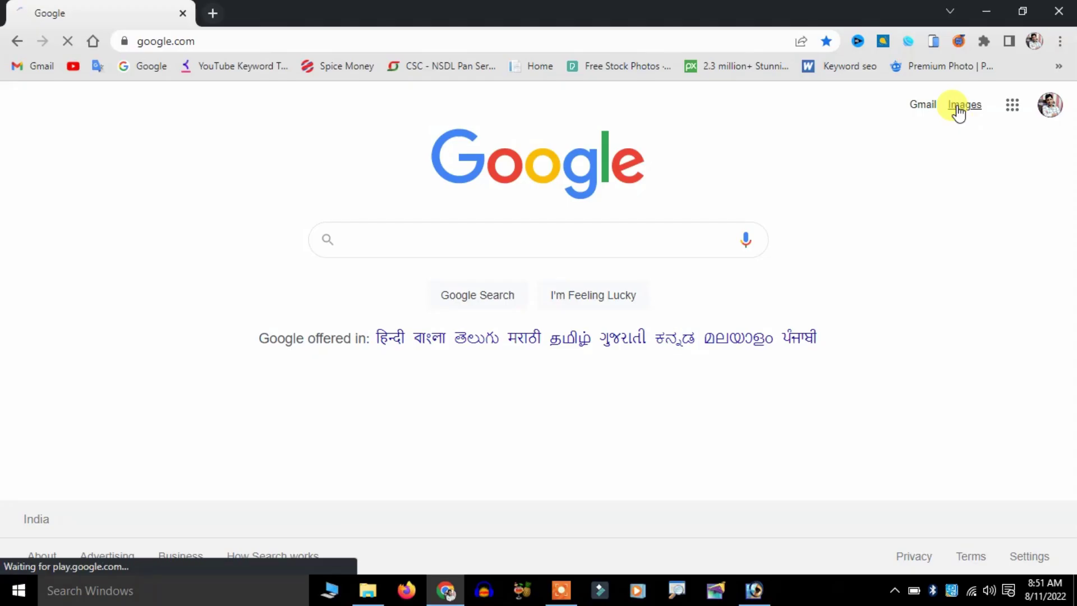
left_click(487, 246)
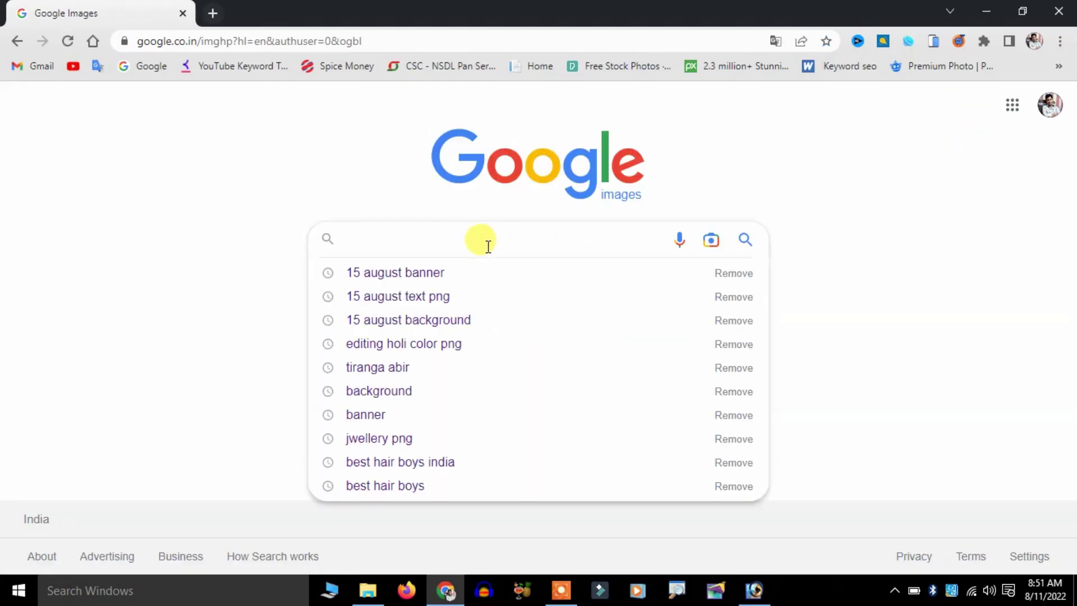
type("wsudha kendra")
key("Return")
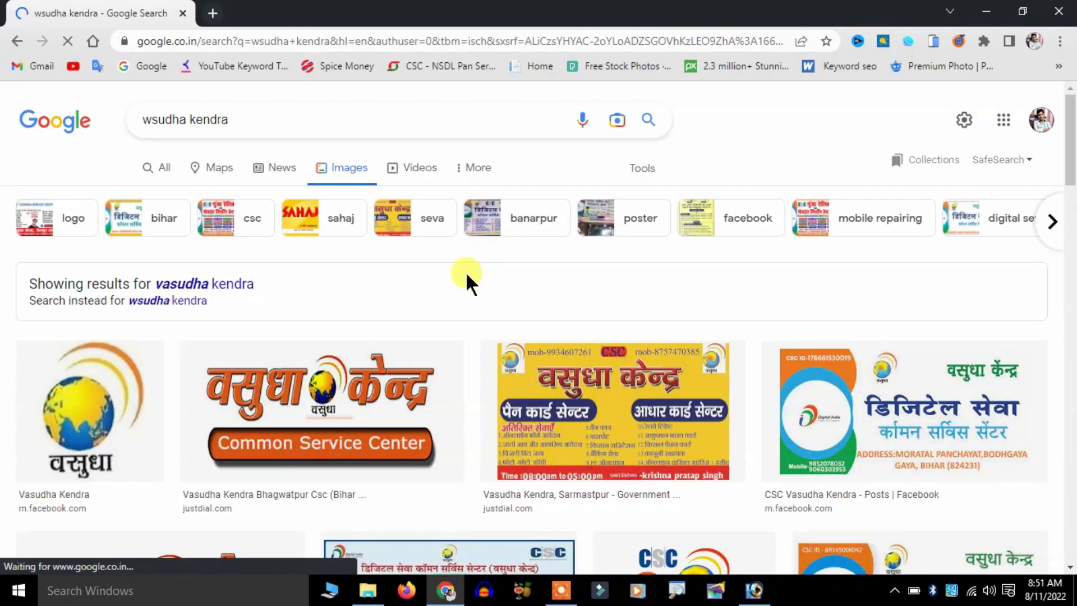
left_click(730, 403)
right_click(827, 249)
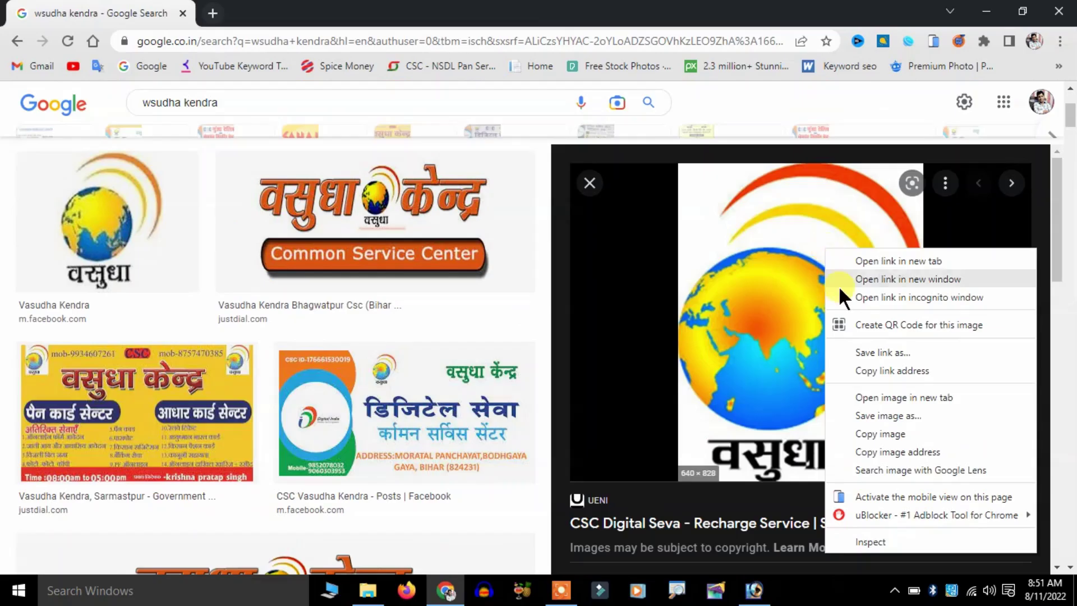
left_click(878, 432)
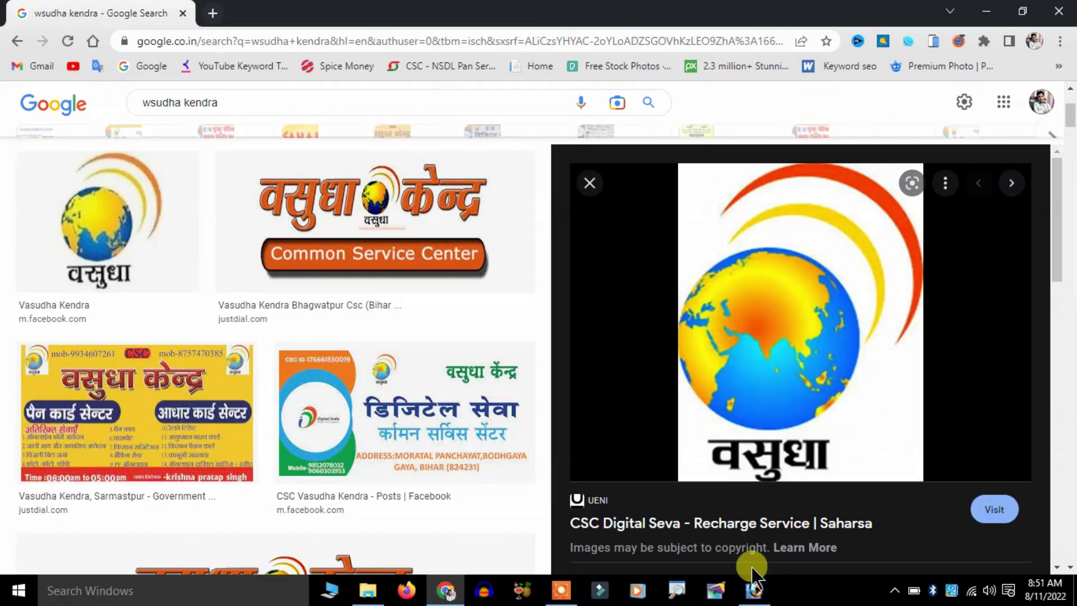
left_click(754, 590)
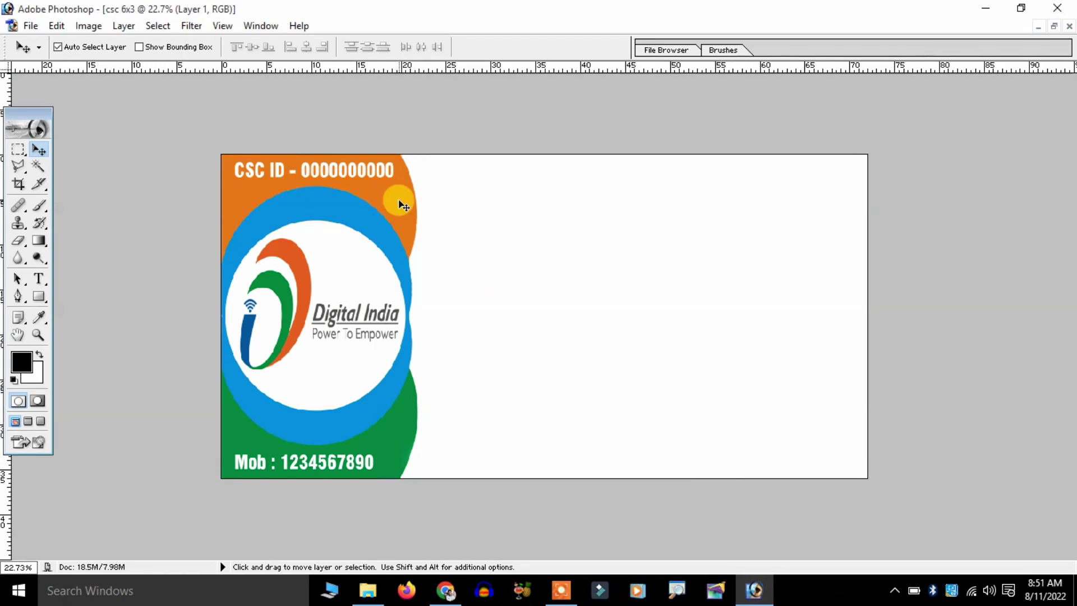
- Paste the globe logo, shrink it to about half size, and place it near the top
key("ctrl+v")
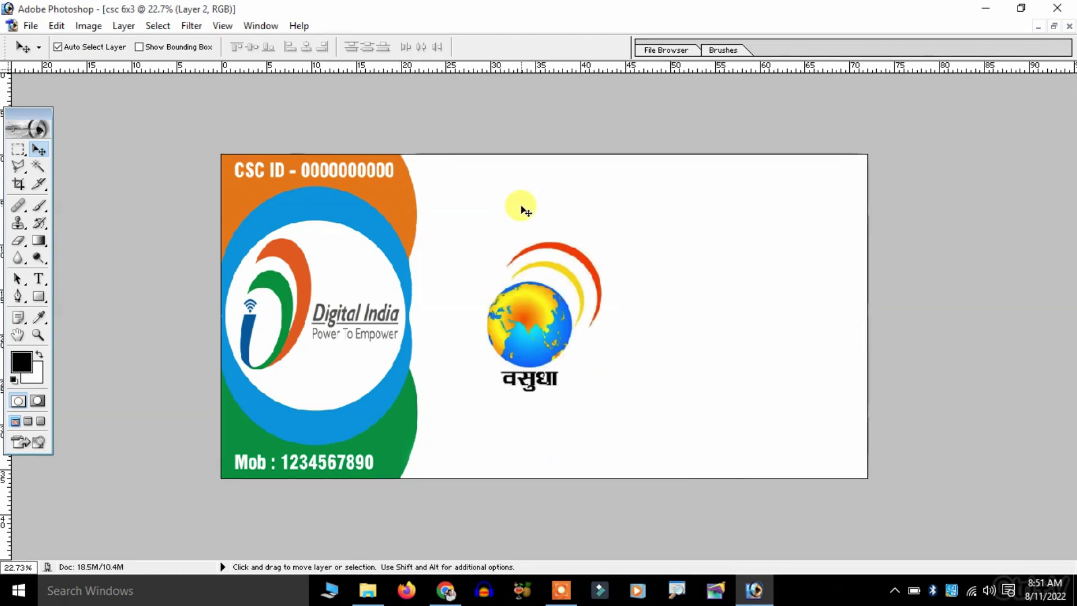
key("ctrl+t")
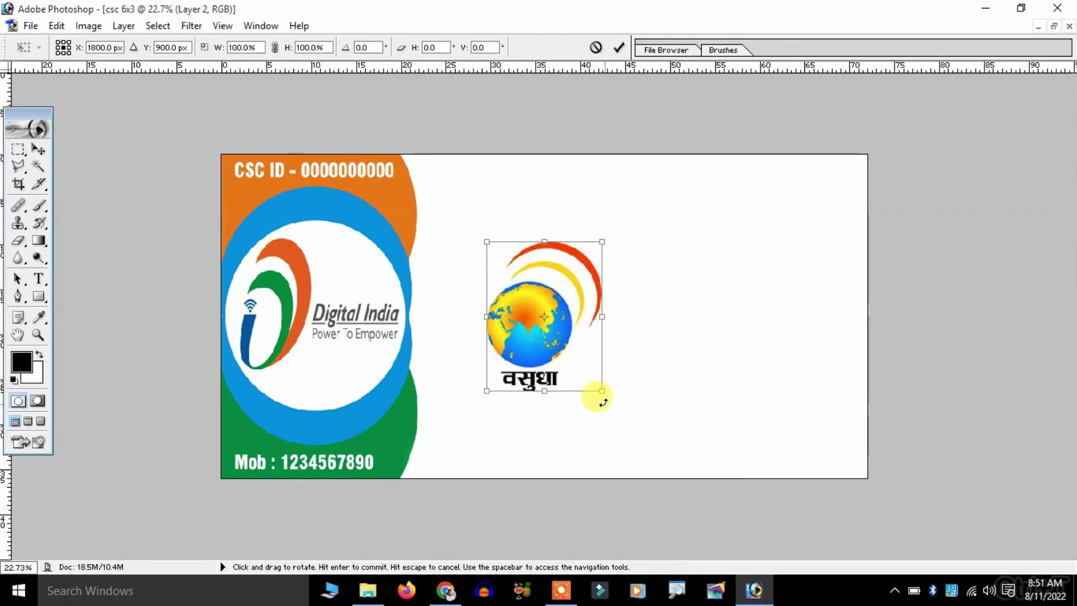
mouse_move(598, 392)
left_mouse_down()
mouse_move(554, 295)
mouse_move(447, 189)
mouse_move(463, 197)
left_mouse_up()
key("Return")
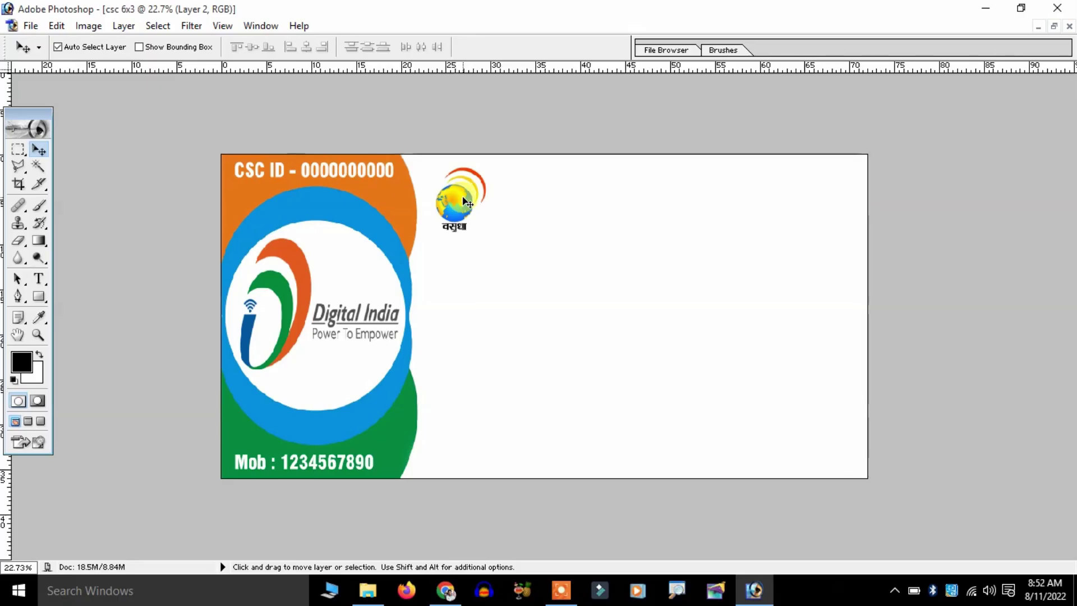
left_click(633, 240)
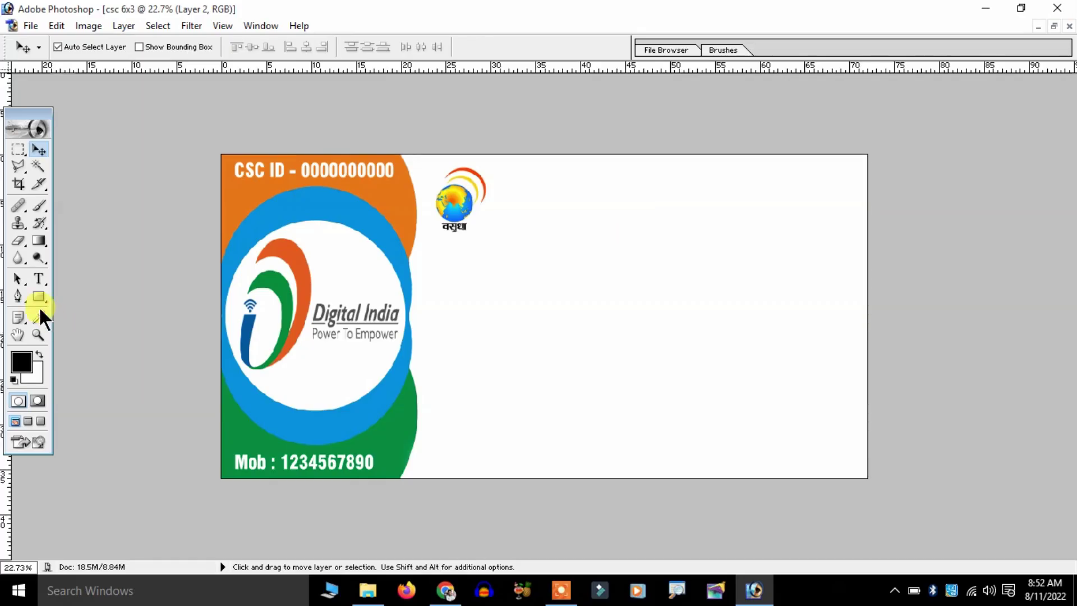
- Type the Hindi heading वसुधा केन्द्र in the Kruti Dev 010 font
left_click(37, 278)
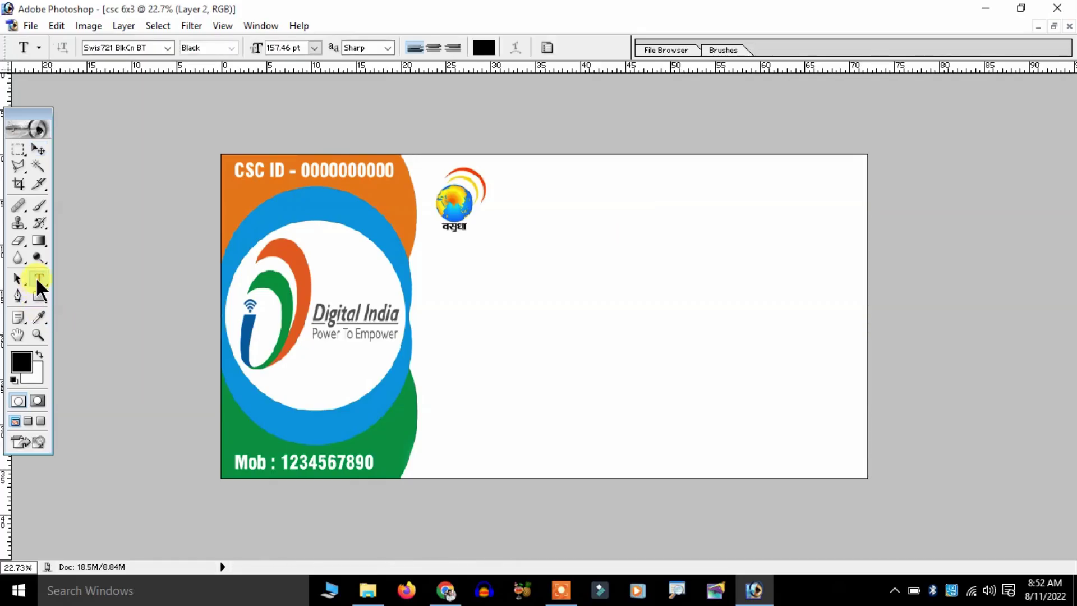
left_click(531, 314)
type("dfgdfg")
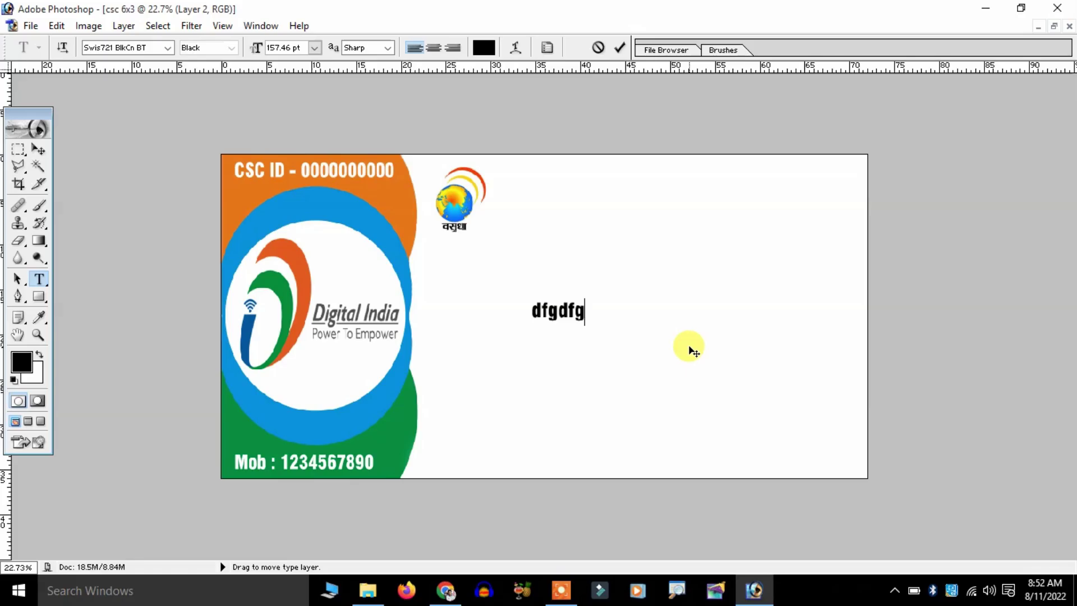
key("ctrl+a")
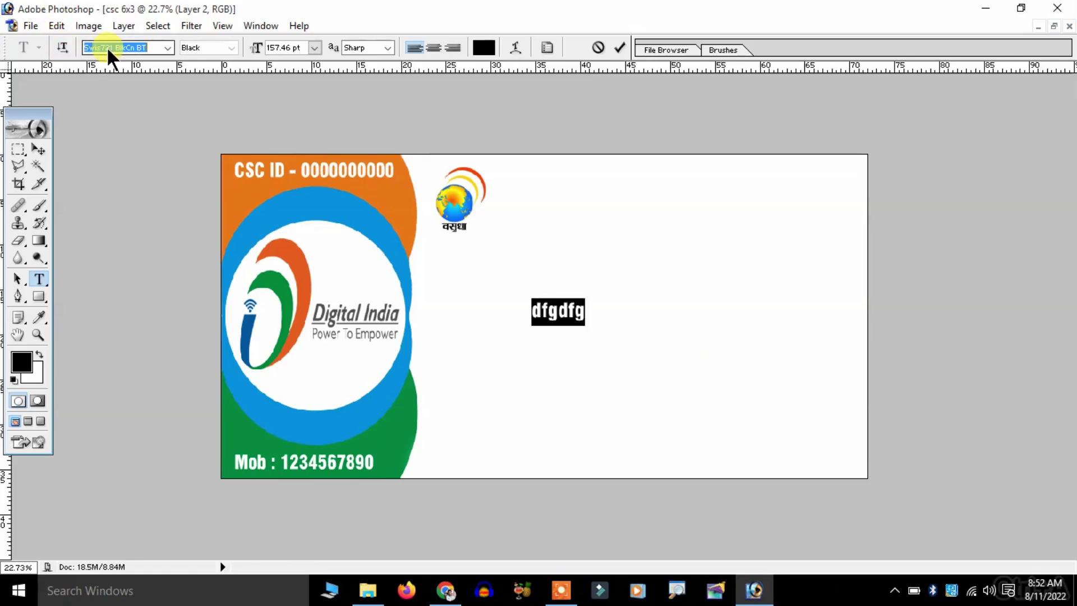
type("Kruti Dev 010")
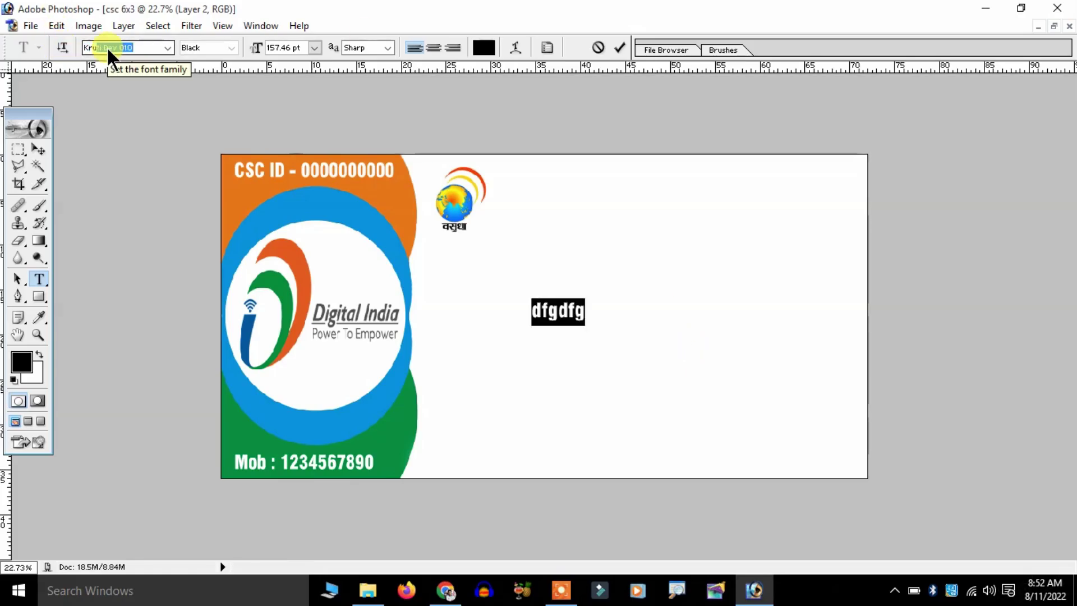
key("Return")
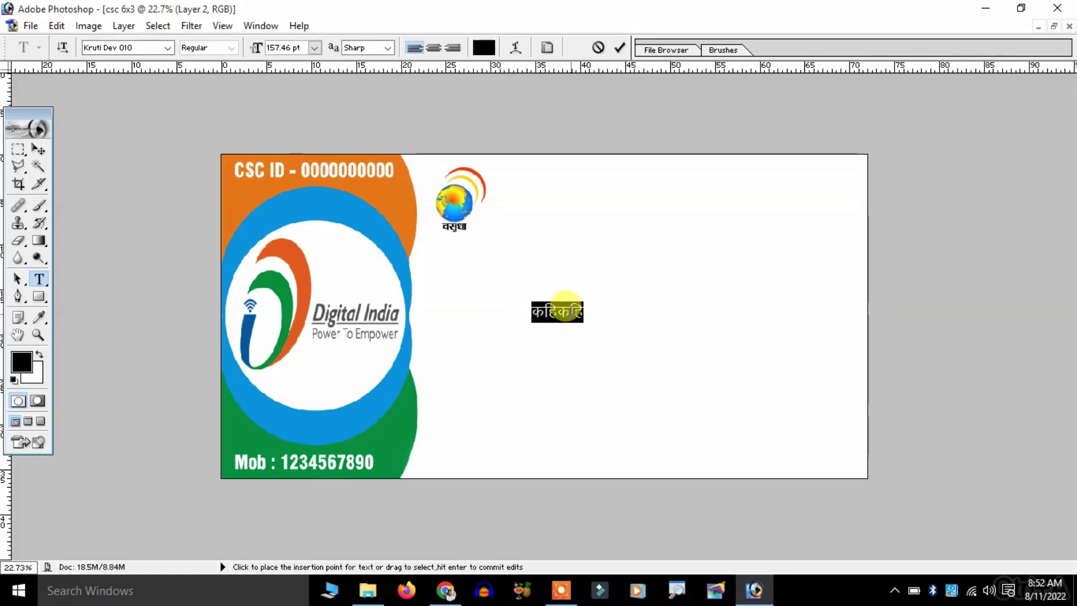
type("olq/kk dsUæ")
key("ctrl+a")
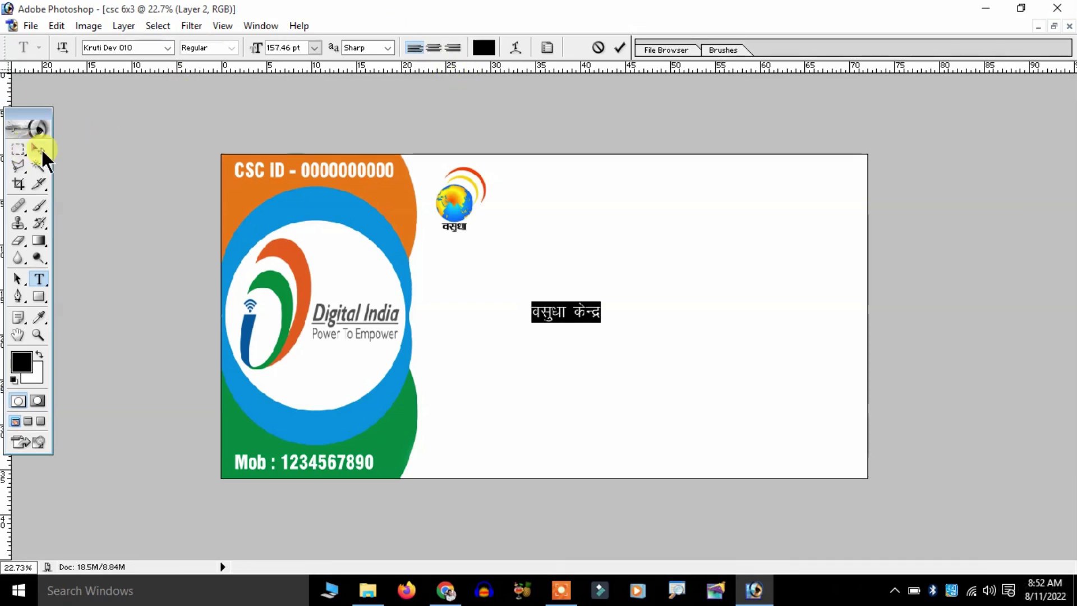
left_click(39, 149)
- Enlarge the Hindi heading and switch it to a bolder Kruti Dev font
key("ctrl+t")
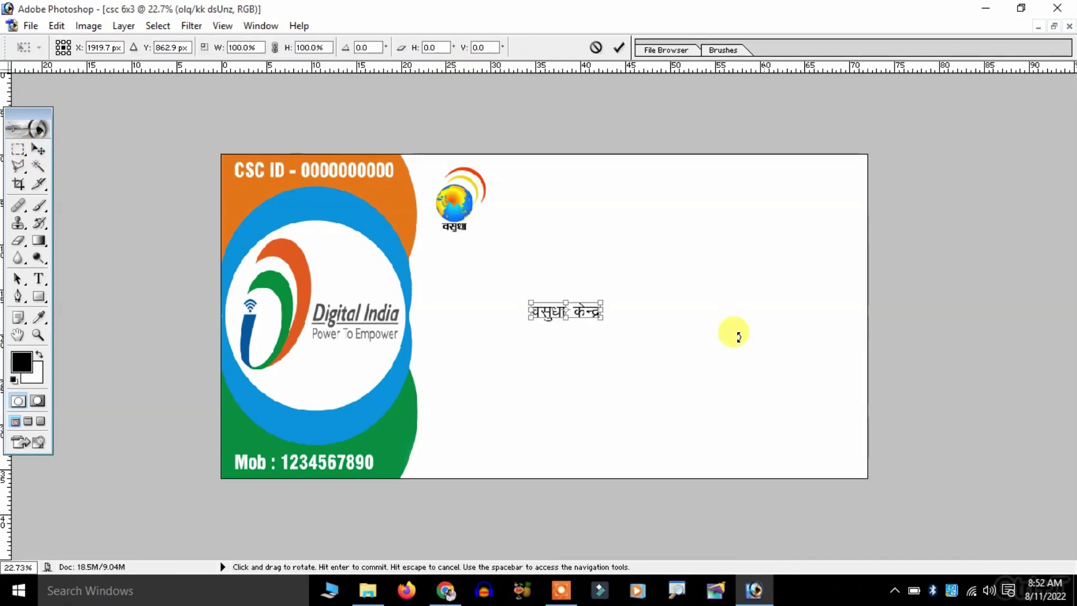
mouse_move(598, 294)
left_mouse_down()
mouse_move(663, 281)
mouse_move(754, 229)
left_mouse_up()
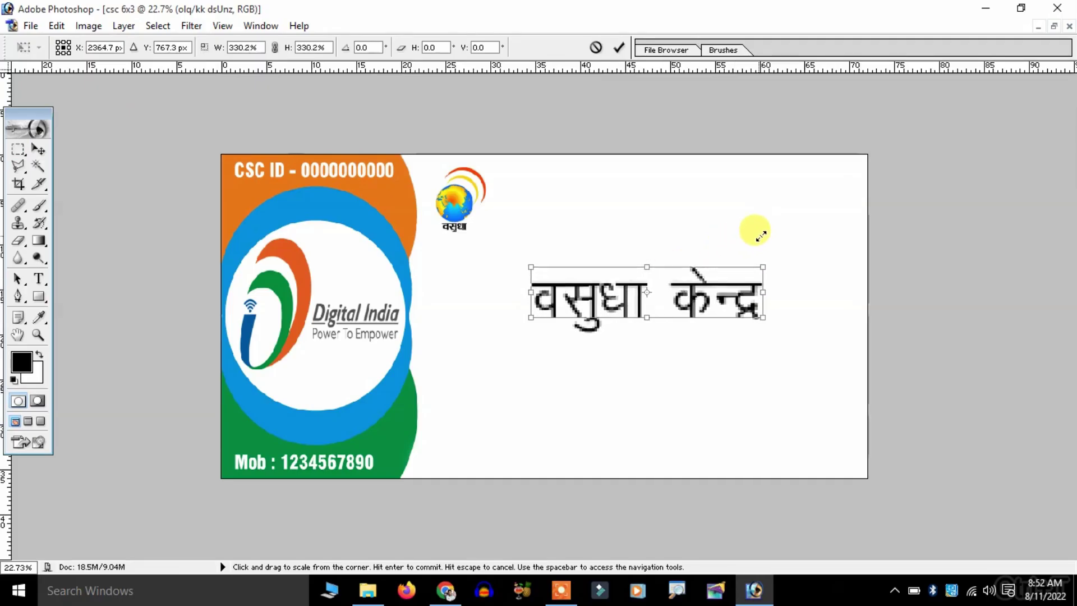
key("Return")
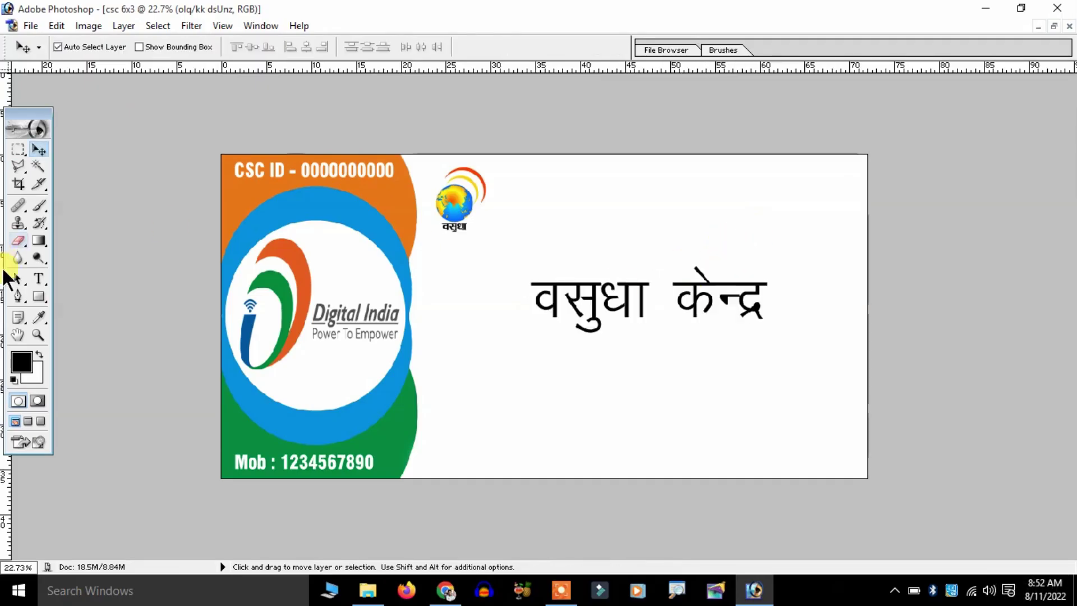
left_click(39, 279)
double_click(578, 293)
triple_click(578, 293)
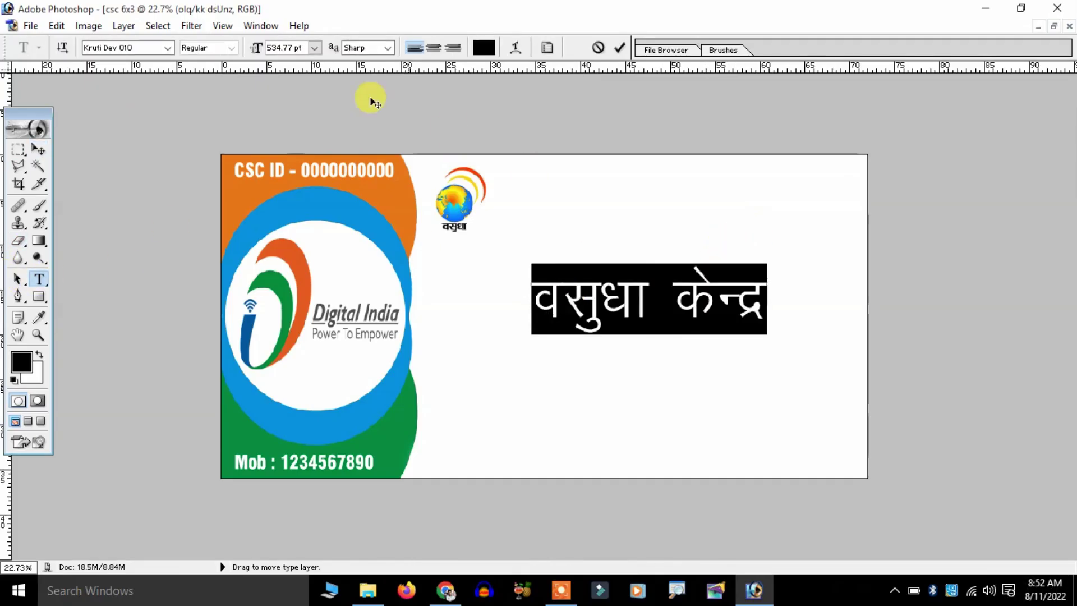
left_click(170, 47)
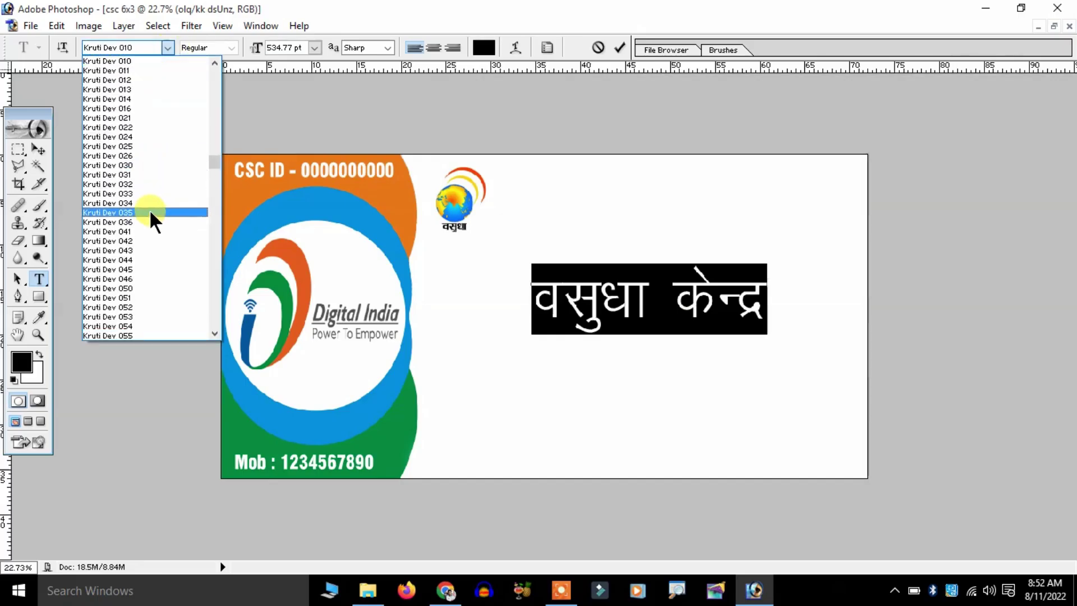
left_click(147, 244)
left_click(39, 149)
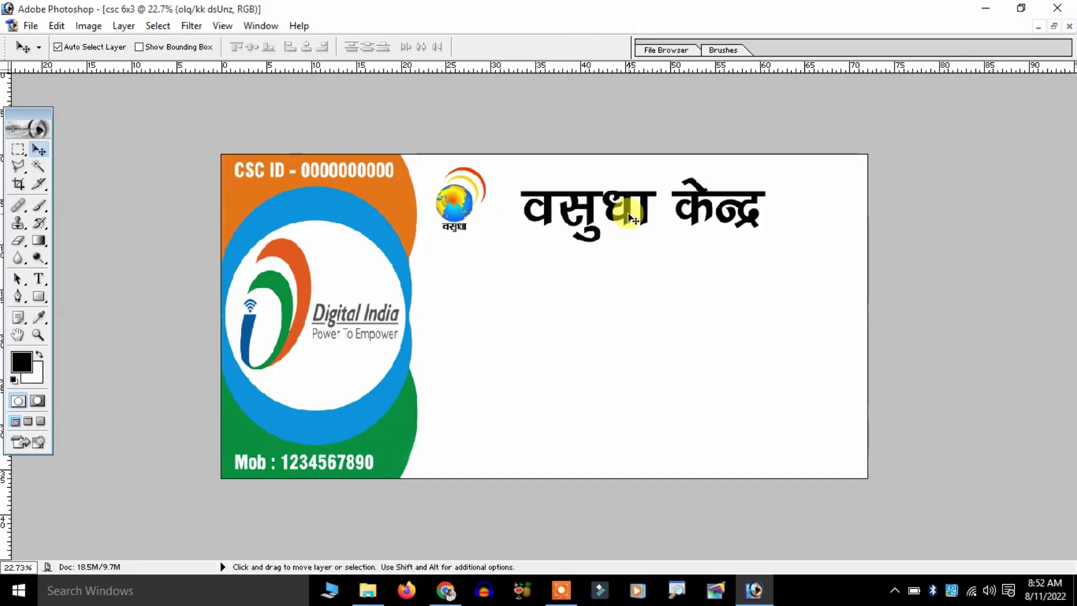
- Shrink the heading slightly and nudge it left beside the globe logo
key("ctrl+t")
left_click_drag(772, 226, 714, 216)
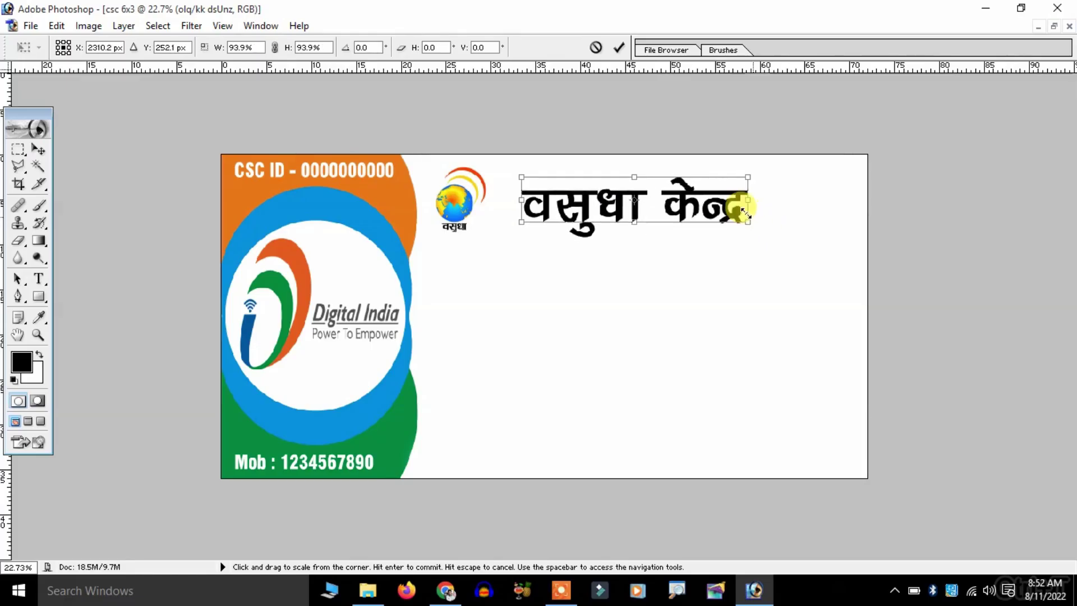
key("Return")
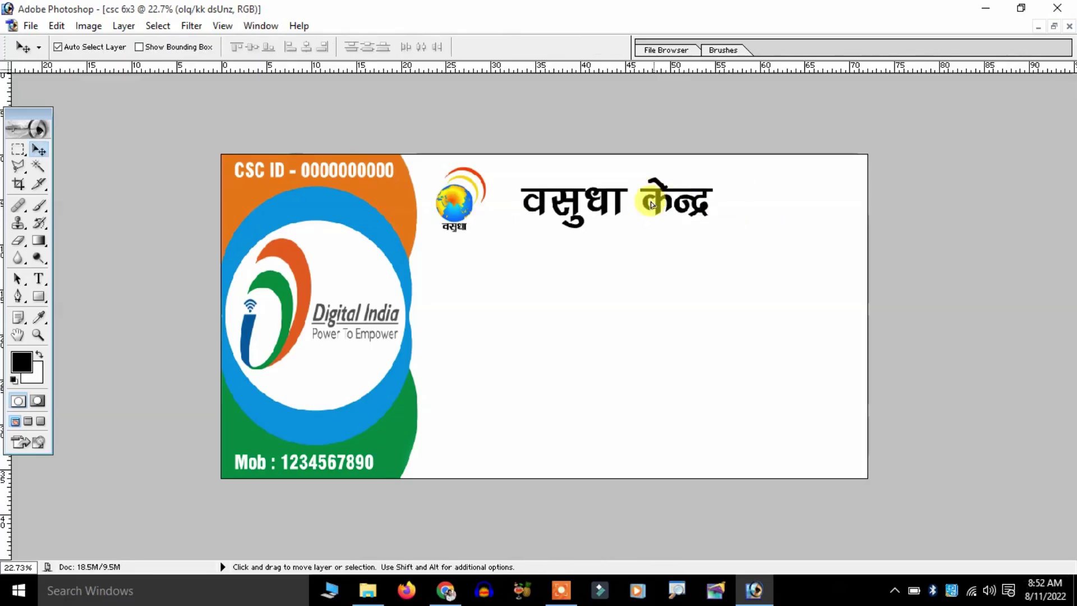
left_click_drag(650, 201, 639, 197)
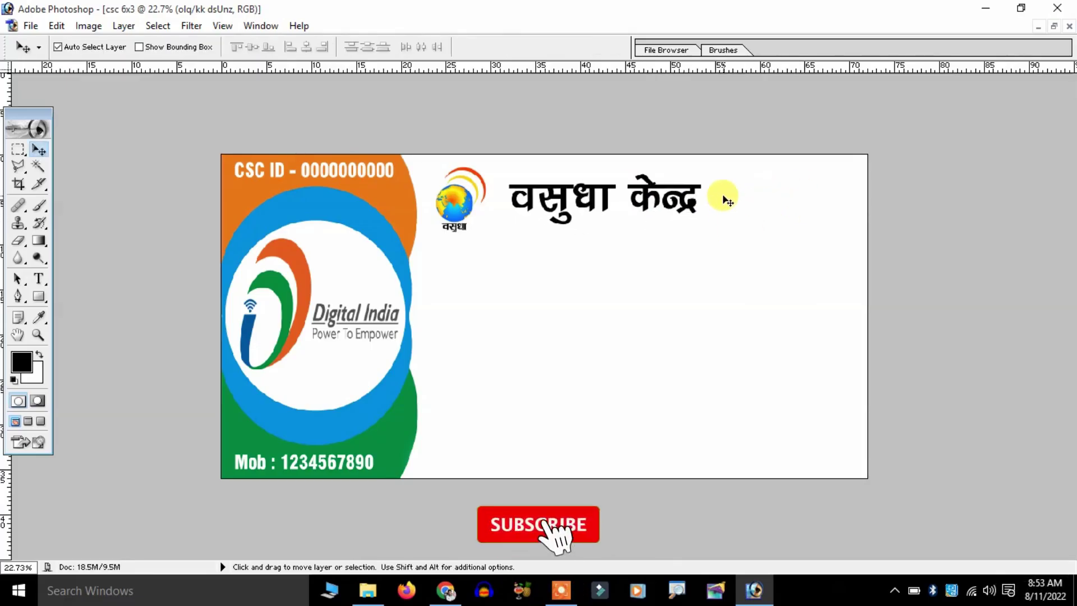
key("alt+Tab")
- Search Google Images for 'aeps'
left_click(351, 102)
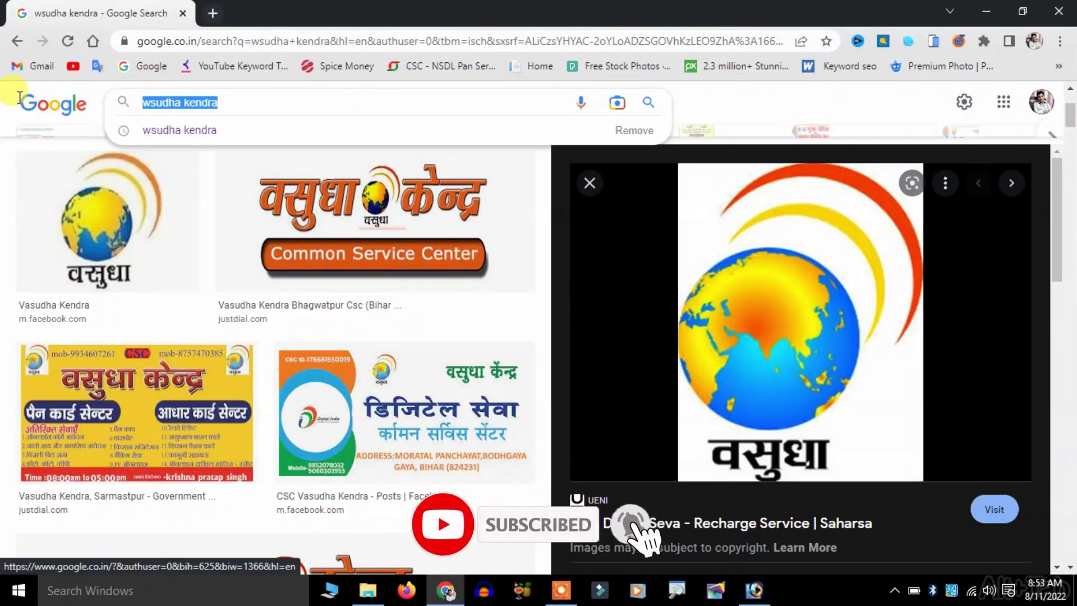
type("a")
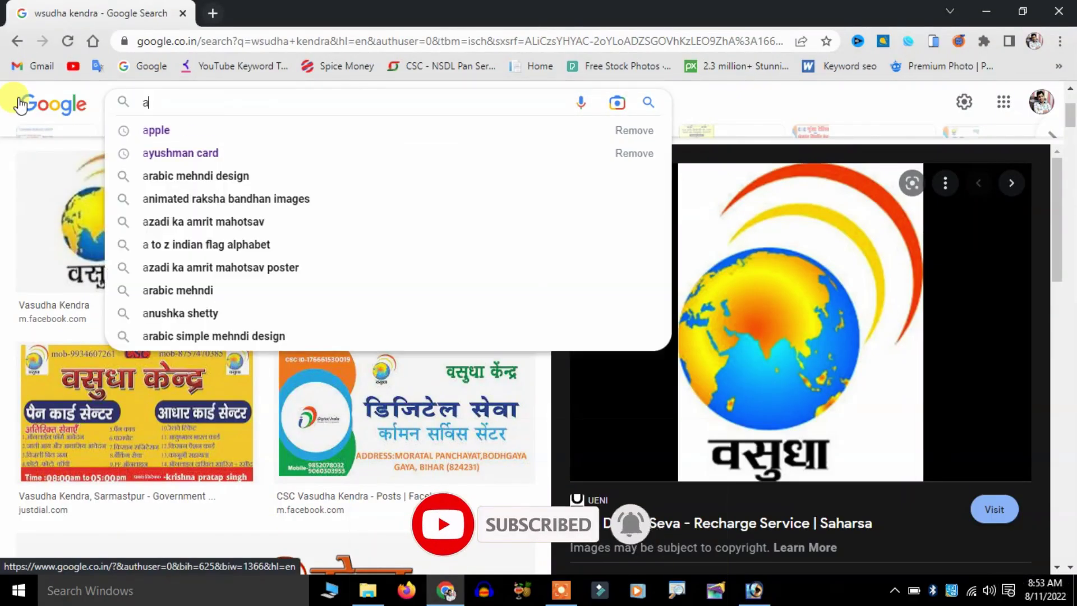
type("r")
key("BackSpace")
type("eps")
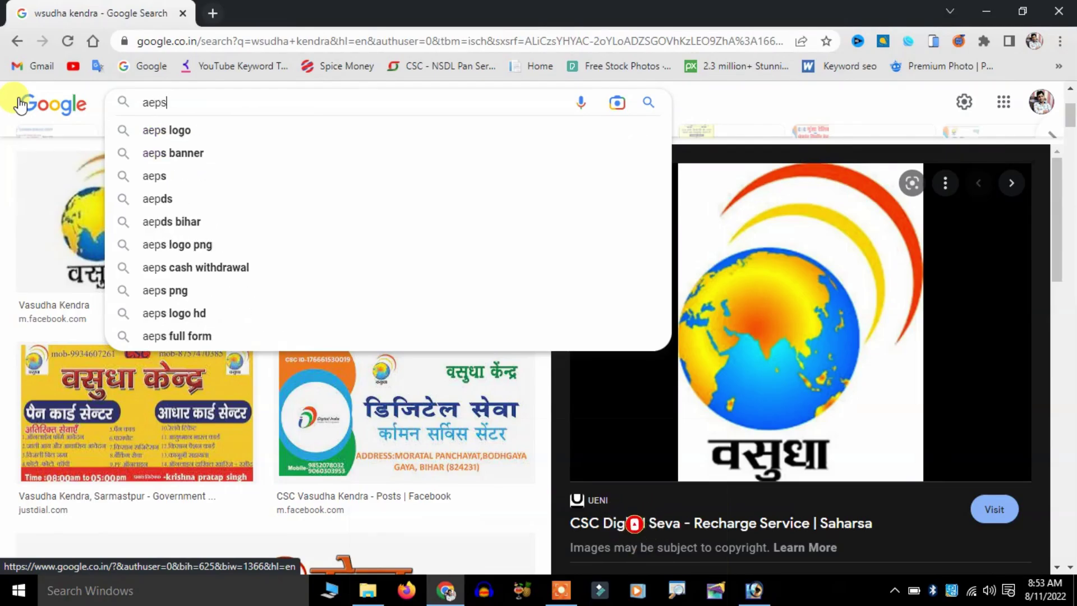
key("Return")
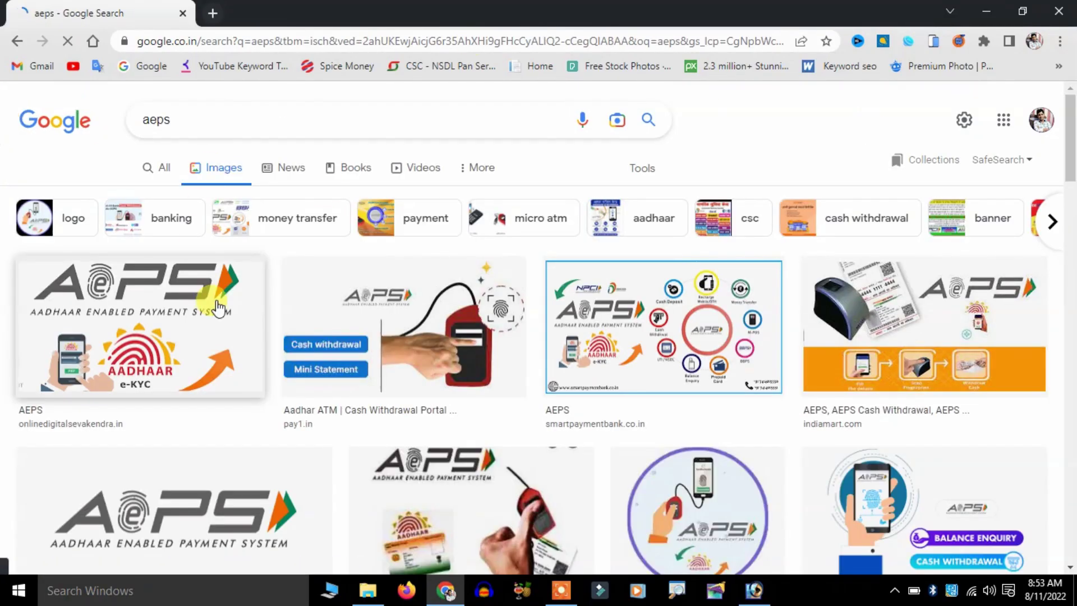
- Copy the AePS logo from its preview and return to Photoshop
left_click(168, 505)
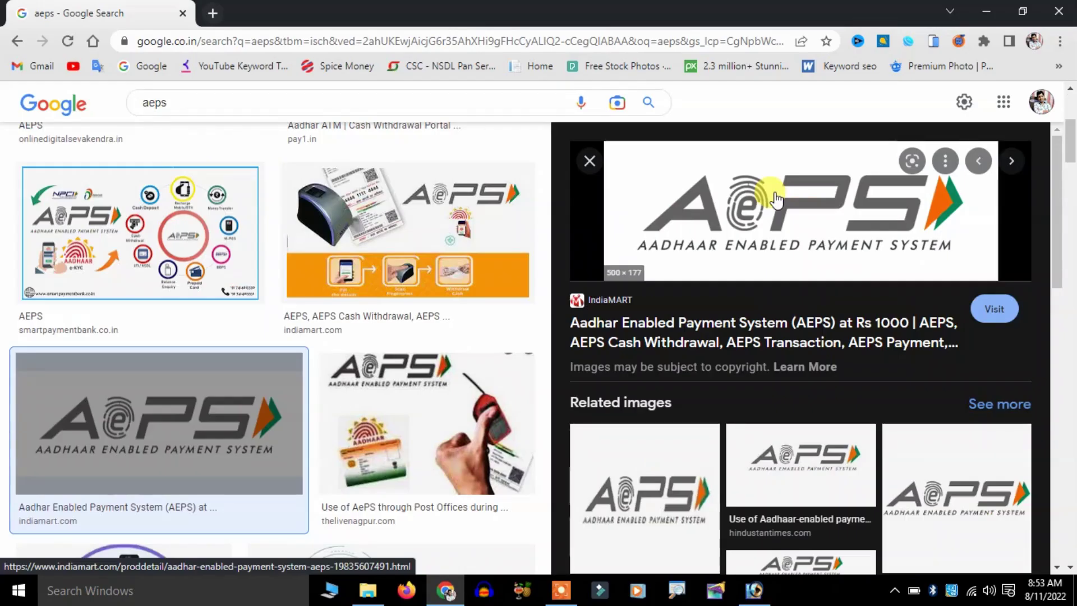
right_click(776, 198)
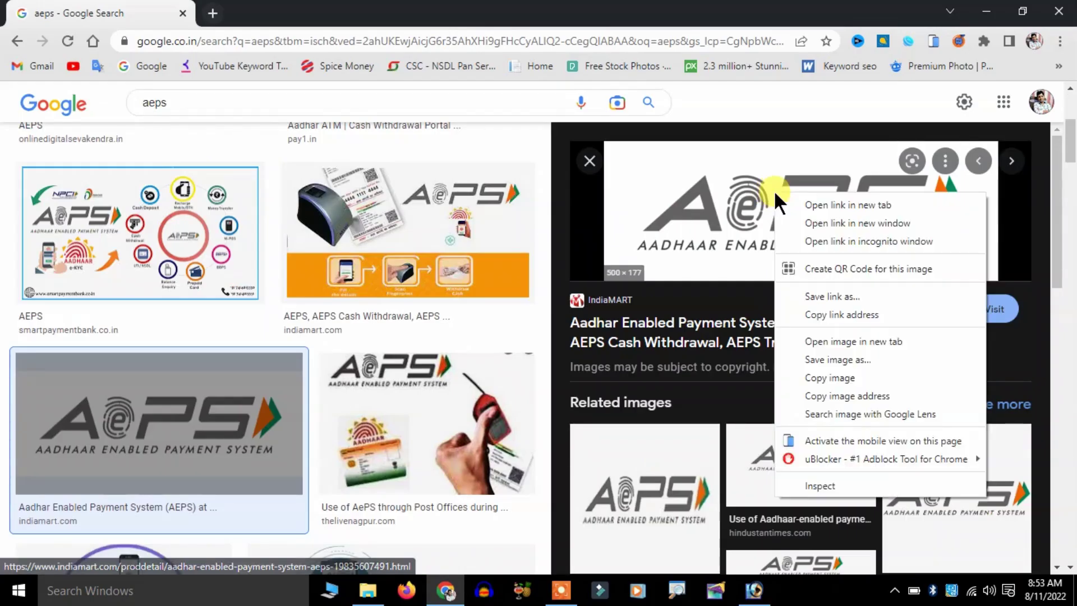
left_click(791, 377)
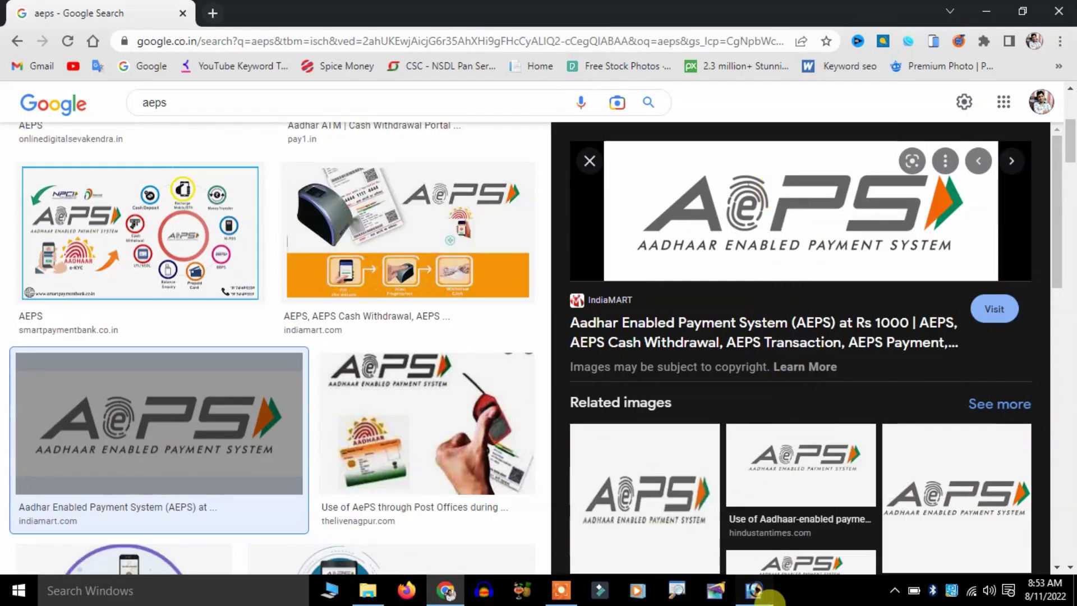
left_click(754, 590)
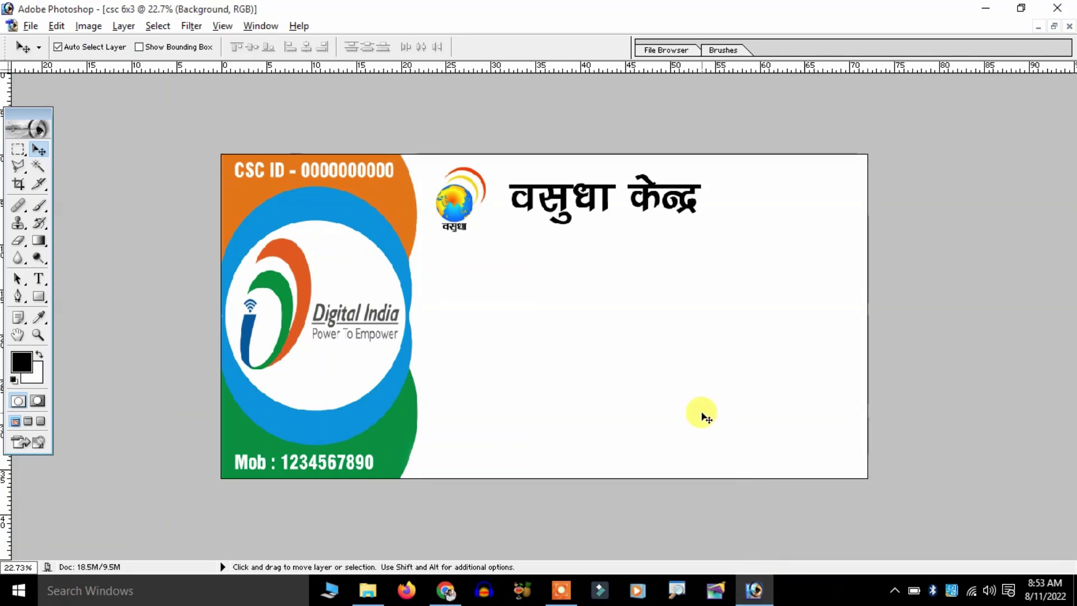
- Paste the AePS logo into the banner and enlarge it to about double size
key("ctrl+v")
key("ctrl+t")
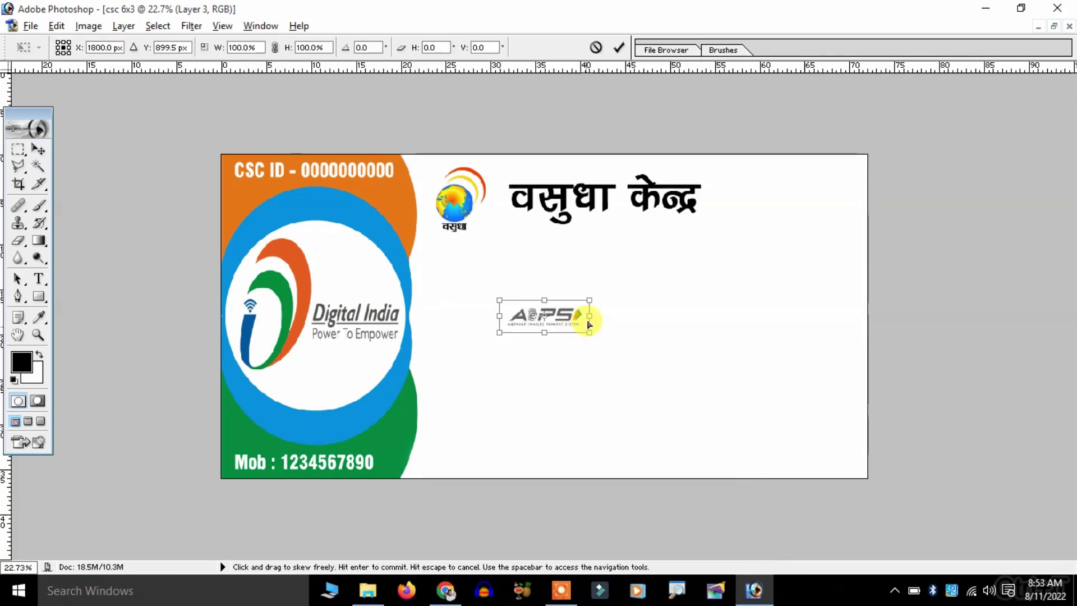
left_click_drag(587, 299, 681, 261)
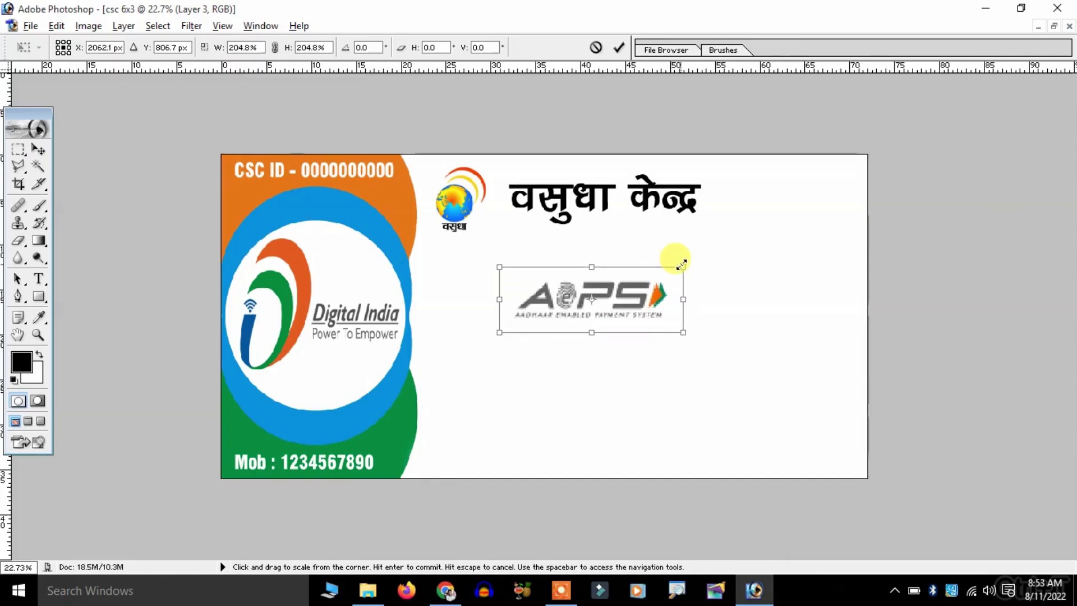
key("Return")
- Move the AePS logo beside the वसुधा केन्द्र heading at top right and select it as Layer 3
left_click_drag(620, 300, 782, 190)
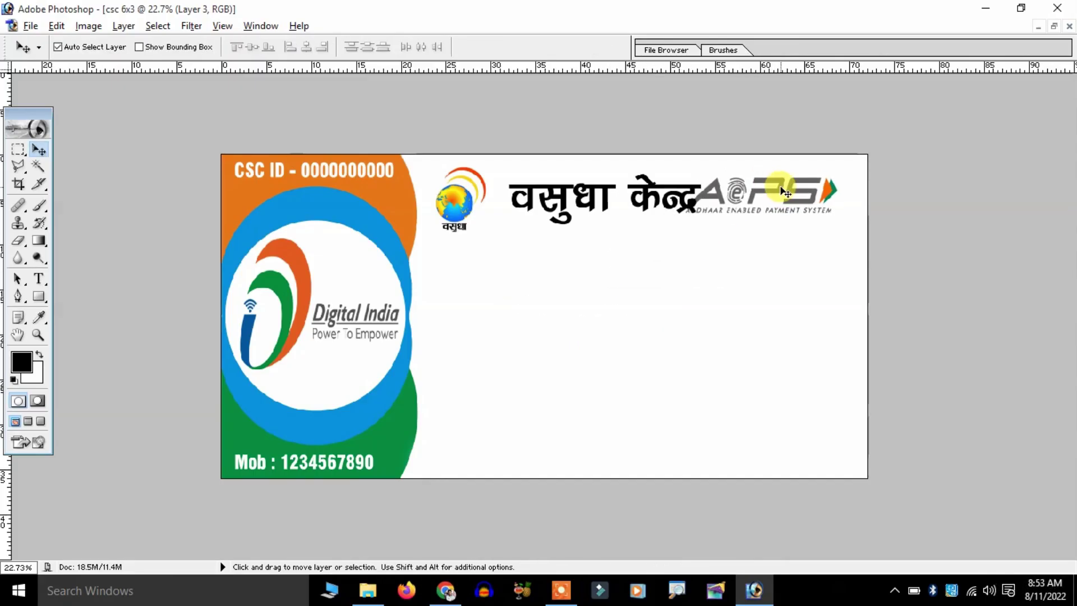
key("ctrl+t")
key("Return")
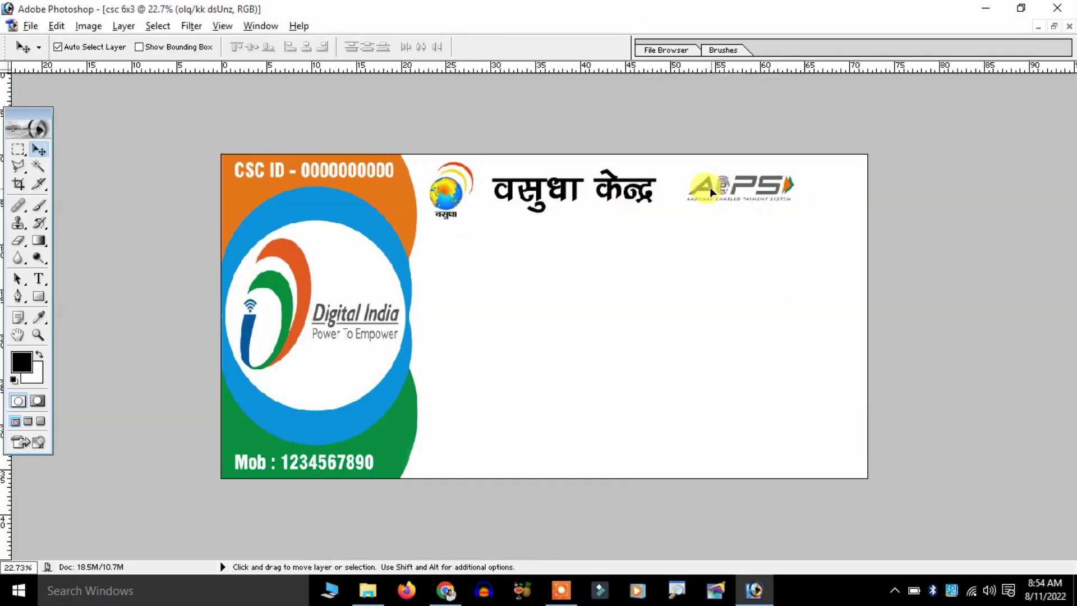
left_click(700, 193)
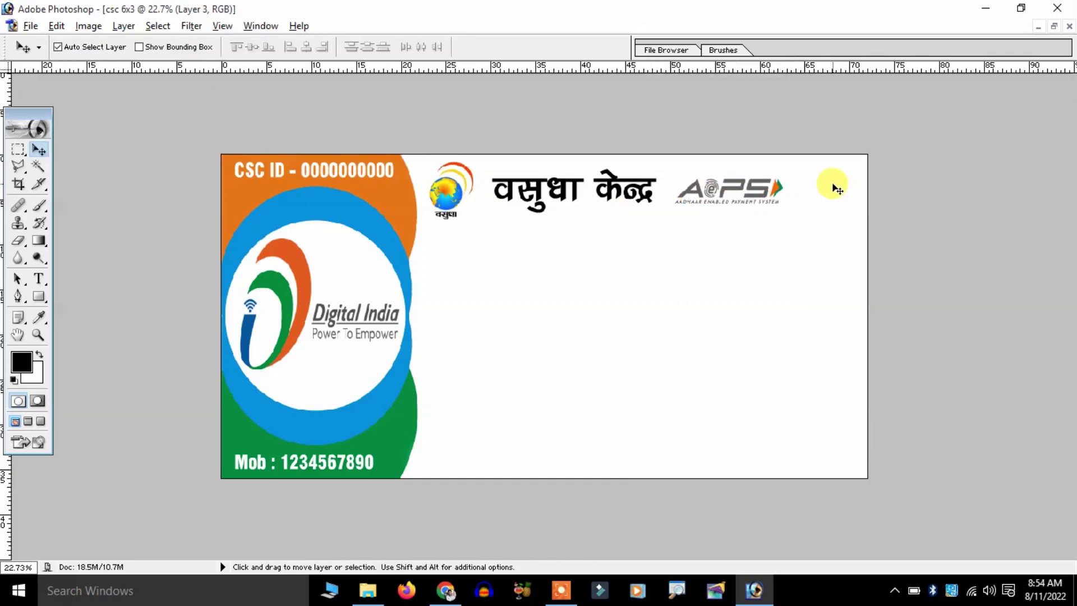
key("alt+Tab")
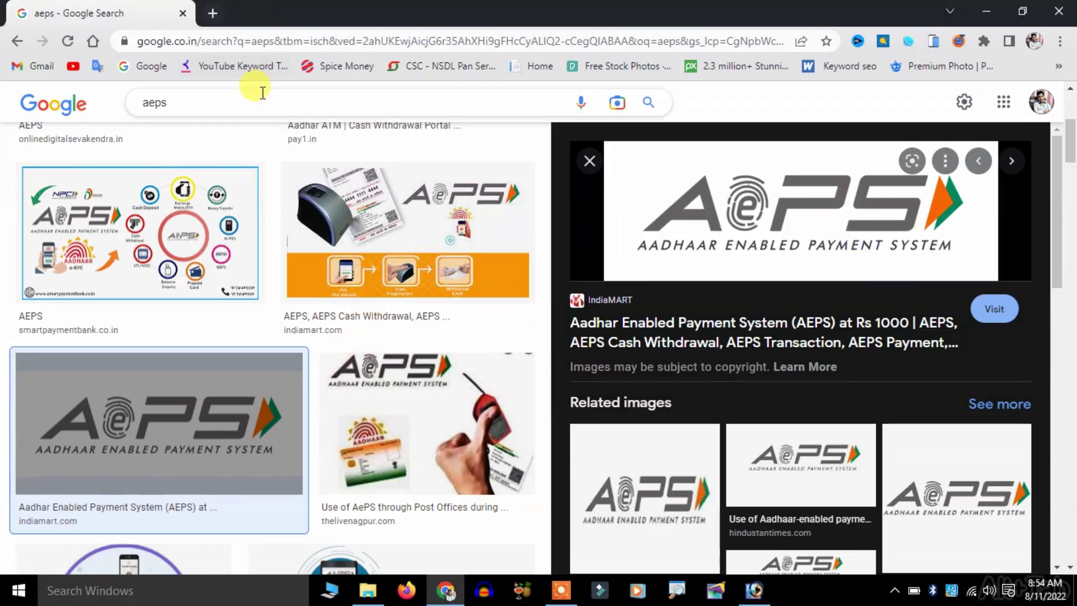
- Search Google Images for 'modi png' and copy a cut-out portrait image
left_click(249, 98)
type("mod")
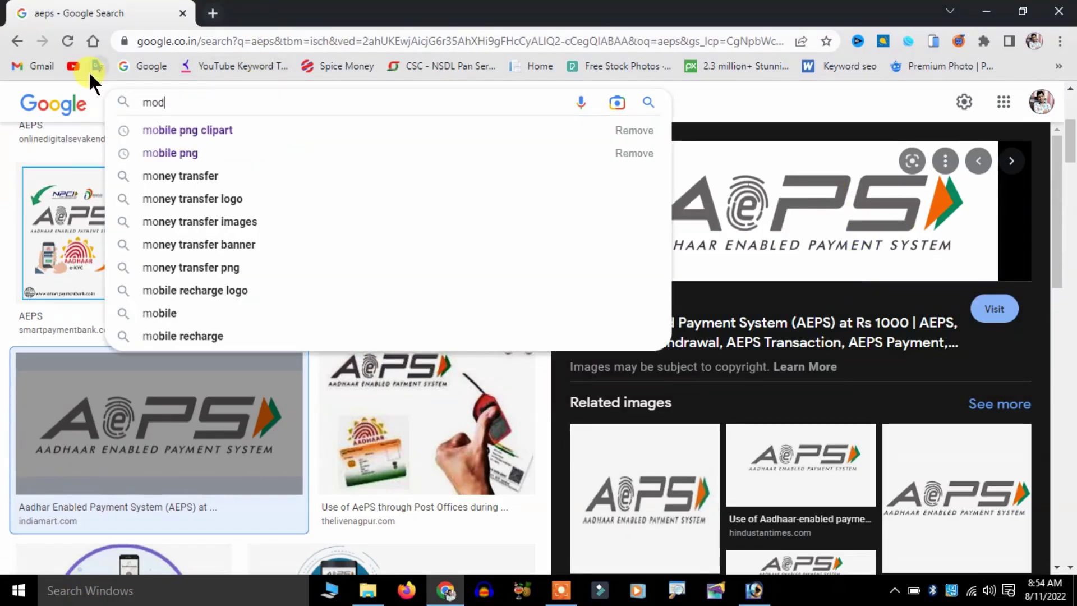
type("i png")
key("Return")
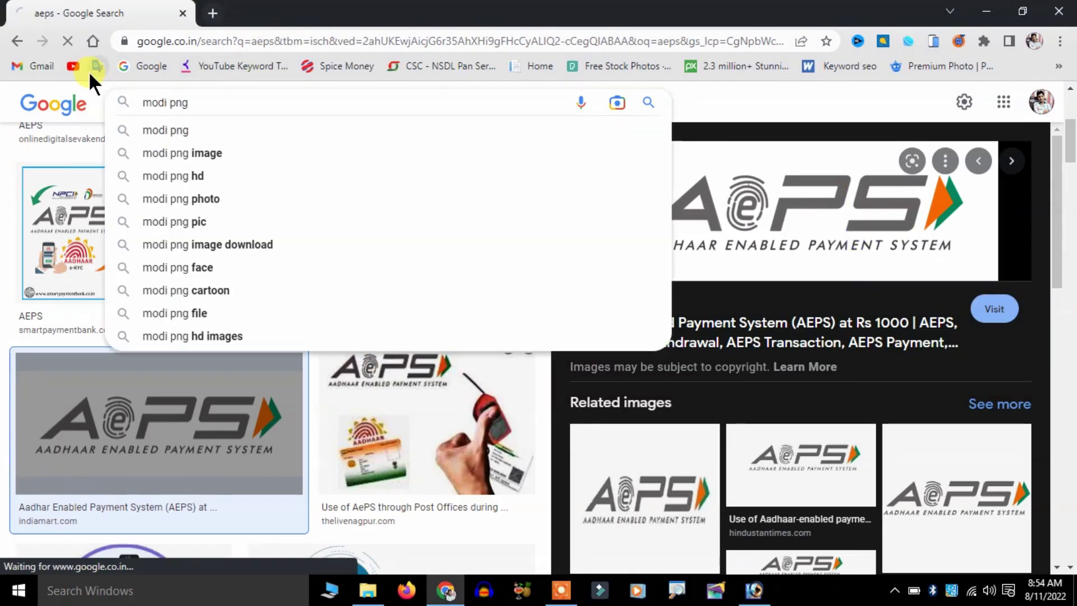
left_click(550, 281)
right_click(765, 240)
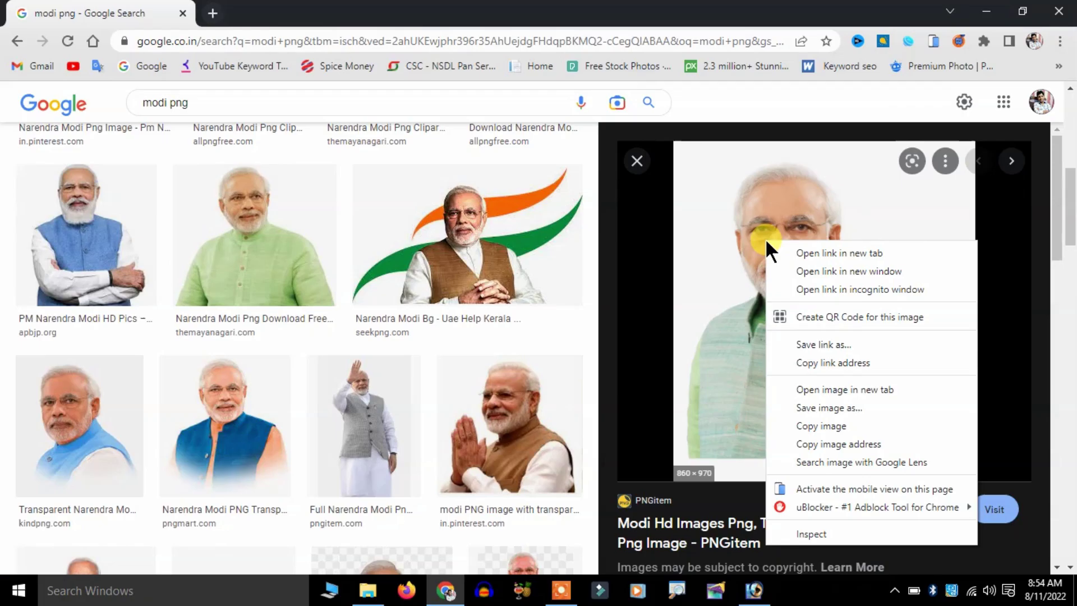
left_click(820, 427)
key("alt+Tab")
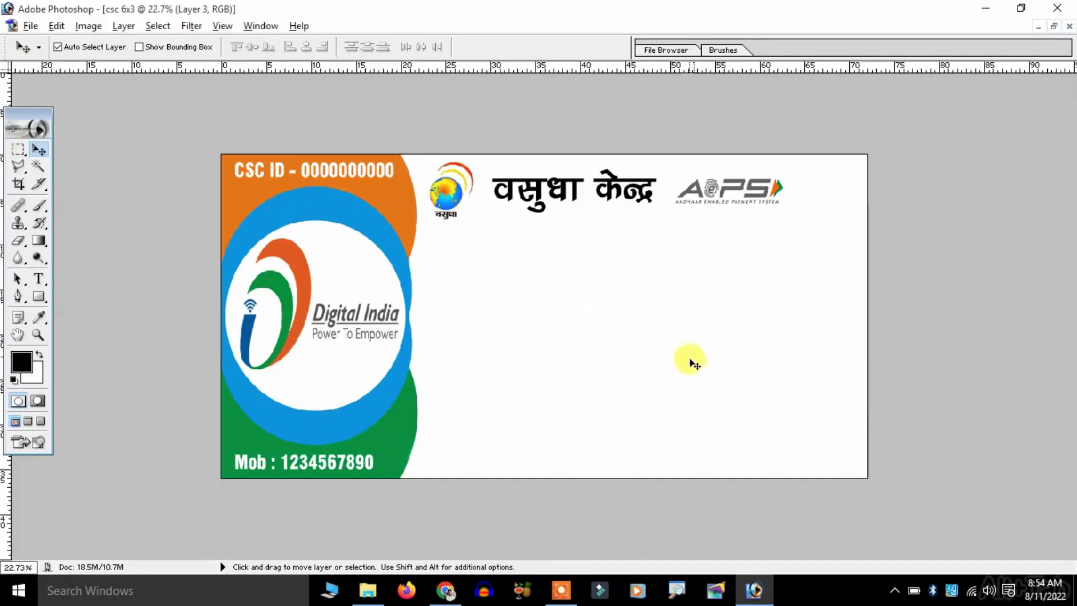
- Paste the copied portrait into the banner as Layer 4 and reposition it
key("ctrl+v")
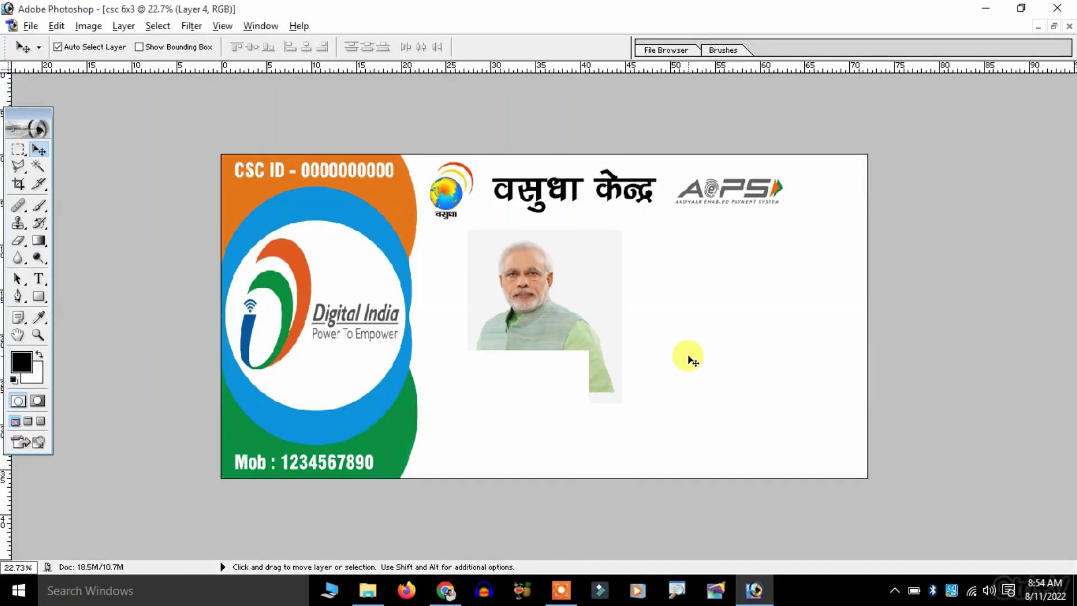
mouse_move(555, 340)
left_mouse_down()
mouse_move(712, 383)
mouse_move(668, 377)
left_mouse_up()
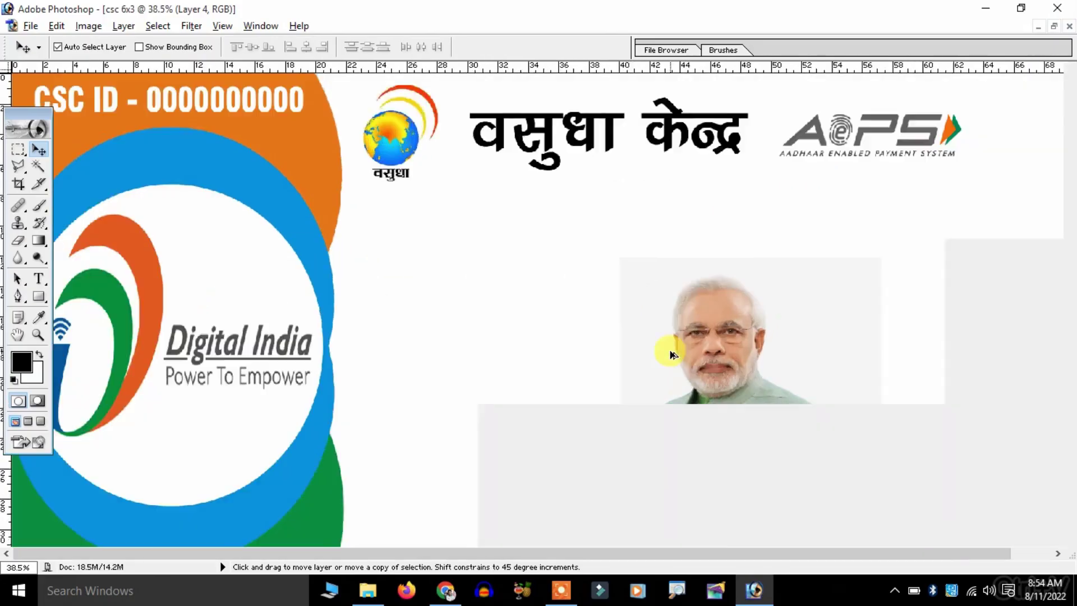
scroll(668, 377, "up", 5)
scroll(769, 272, "down", 2)
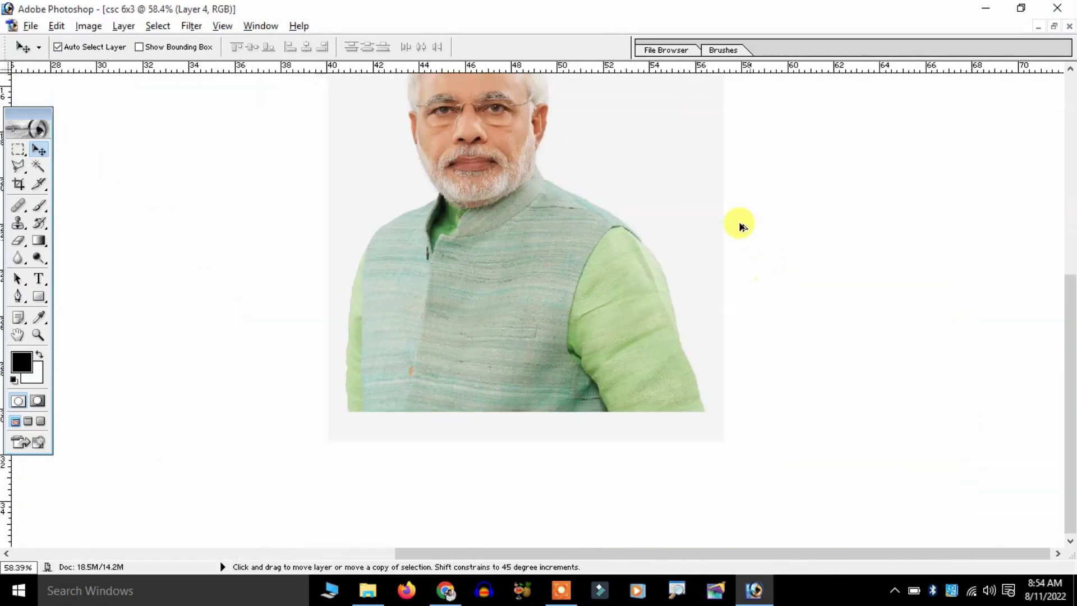
scroll(662, 168, "up", 2)
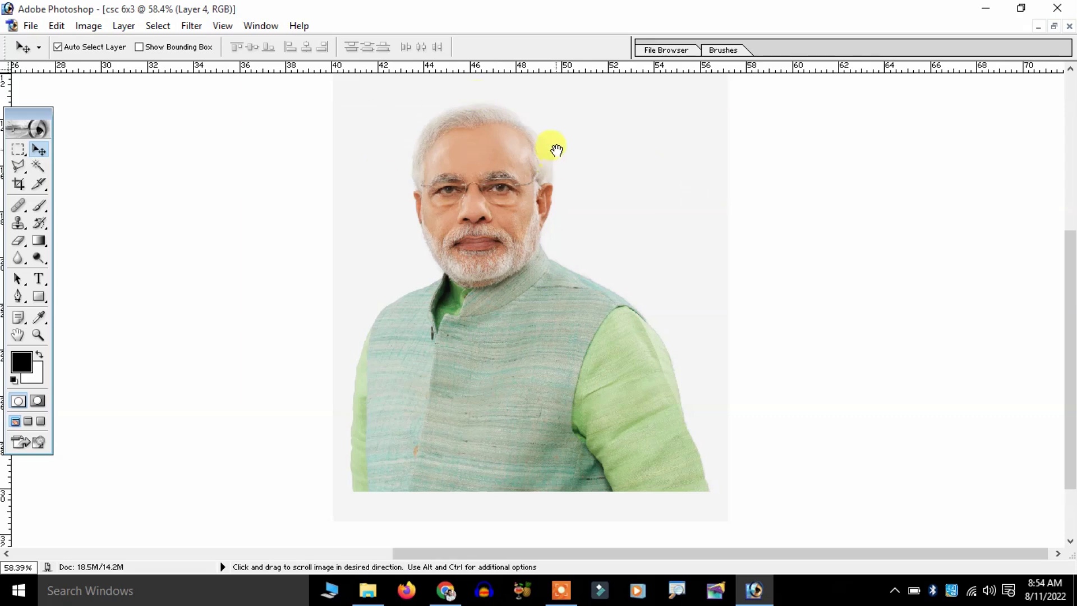
scroll(555, 185, "up", 2)
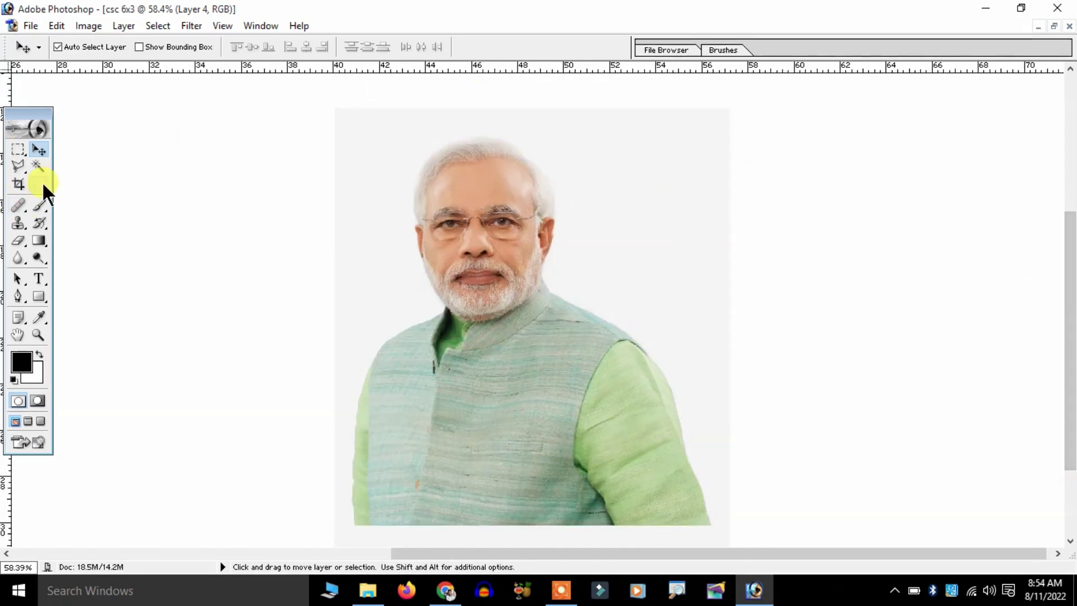
- Remove the portrait's light grey background with the Magic Wand
left_click(38, 166)
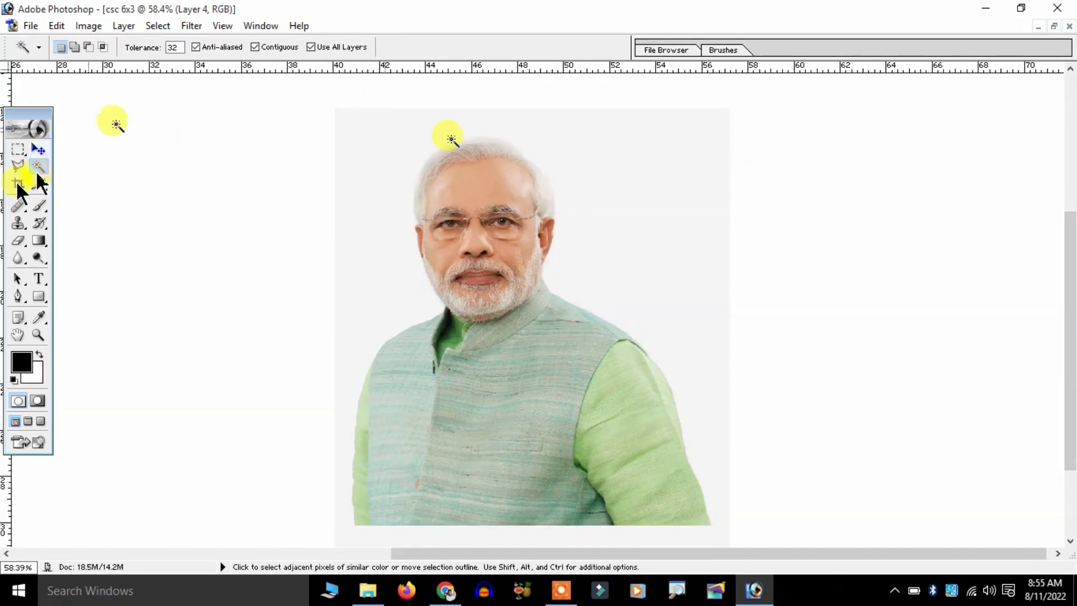
left_click(584, 182)
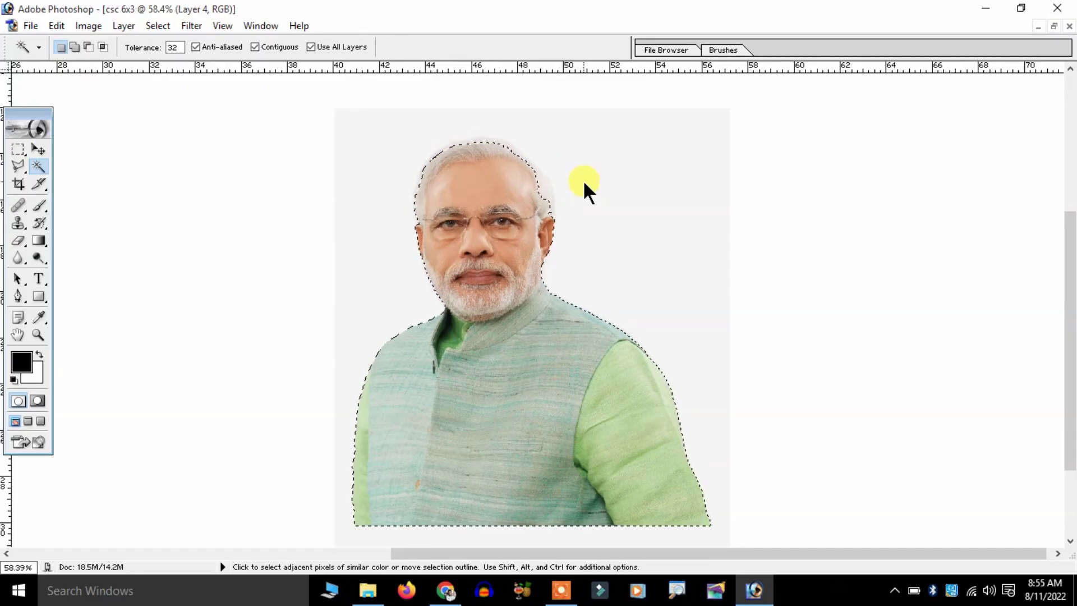
key("Delete")
key("ctrl")
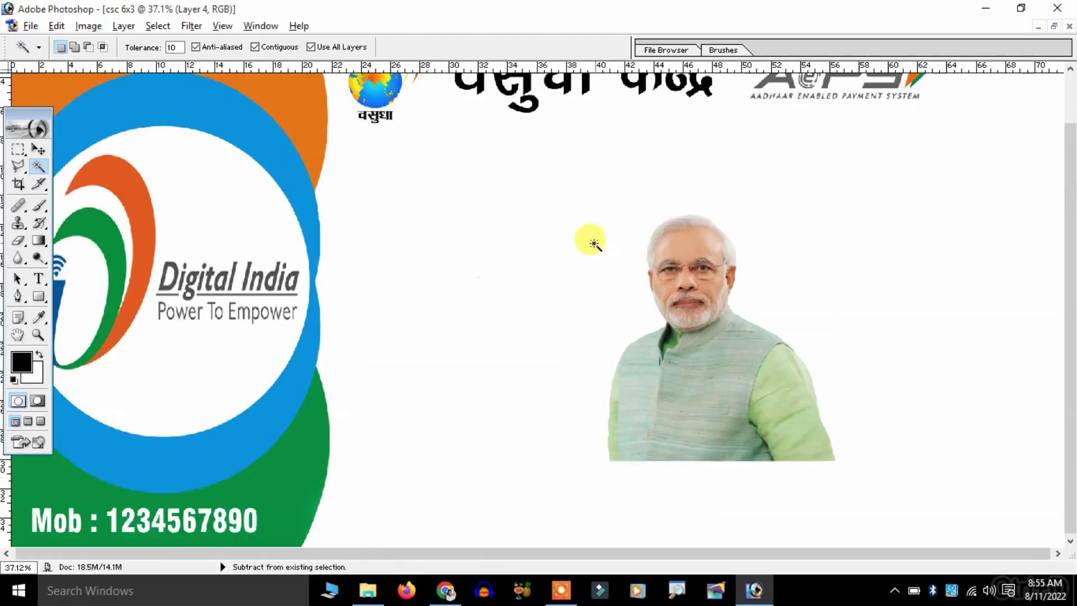
key("ctrl+0")
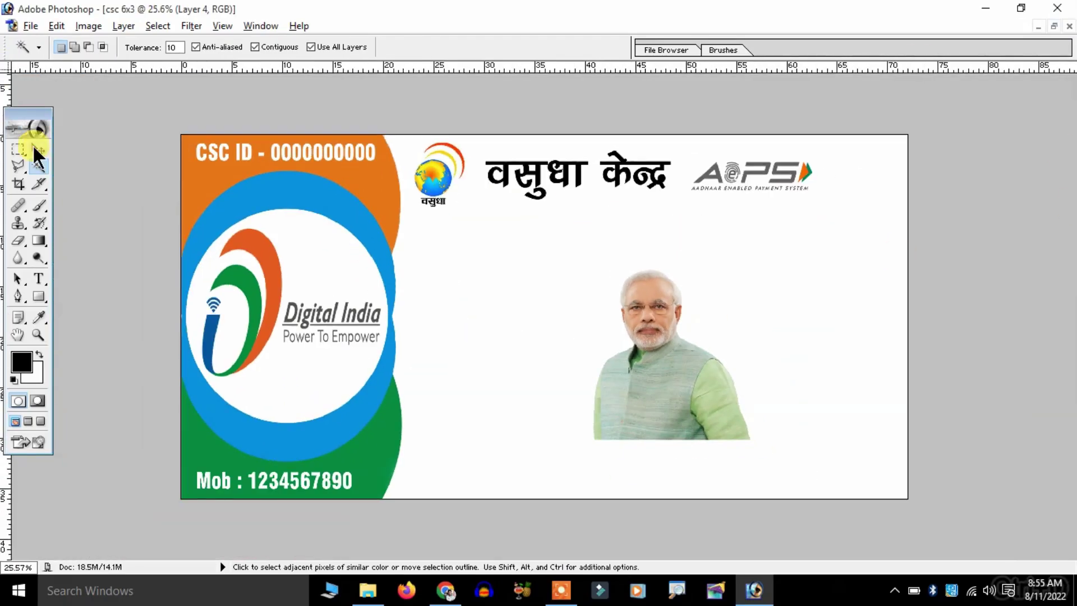
- Scale the portrait down into the card's top-right corner
left_click(39, 149)
key("ctrl+t")
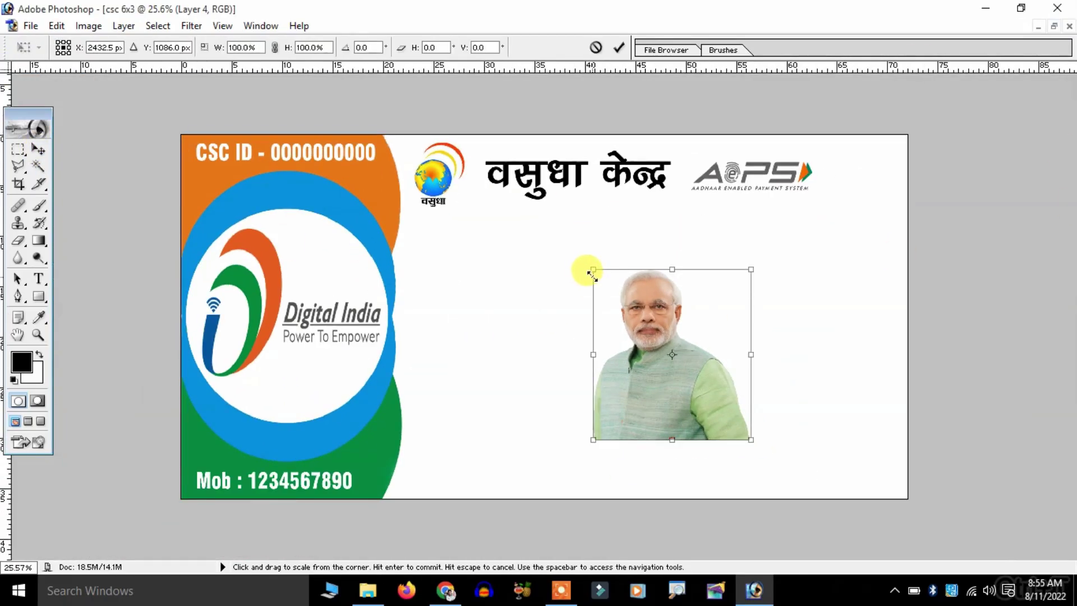
left_click_drag(588, 269, 641, 321)
key("Return")
key("ctrl+plus")
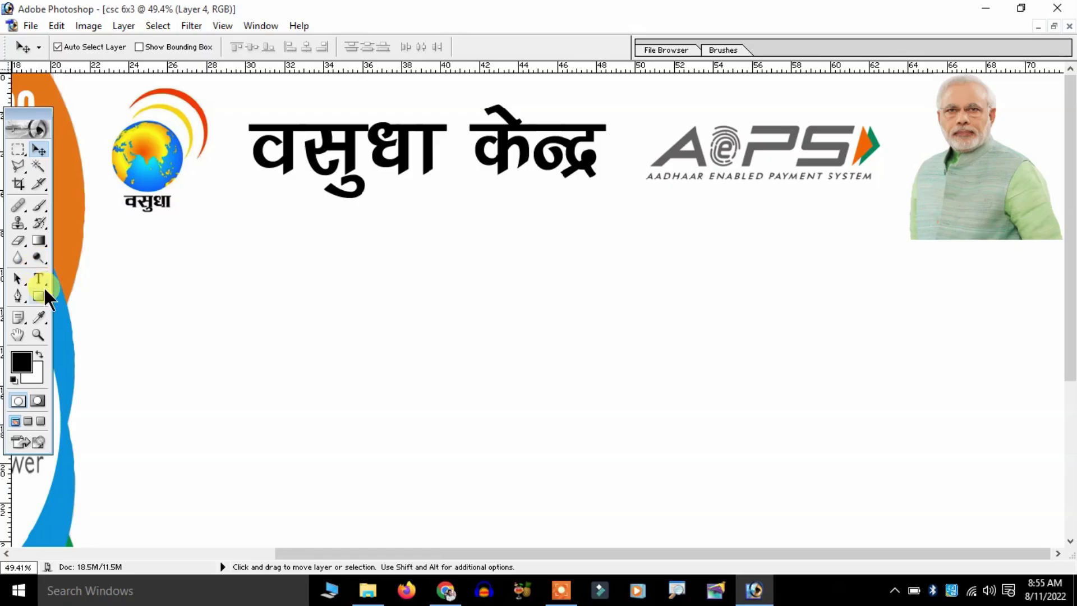
- Softly fade the portrait's bottom edge with the Eraser in Brush mode
left_click(17, 239)
left_click(212, 48)
left_click(205, 60)
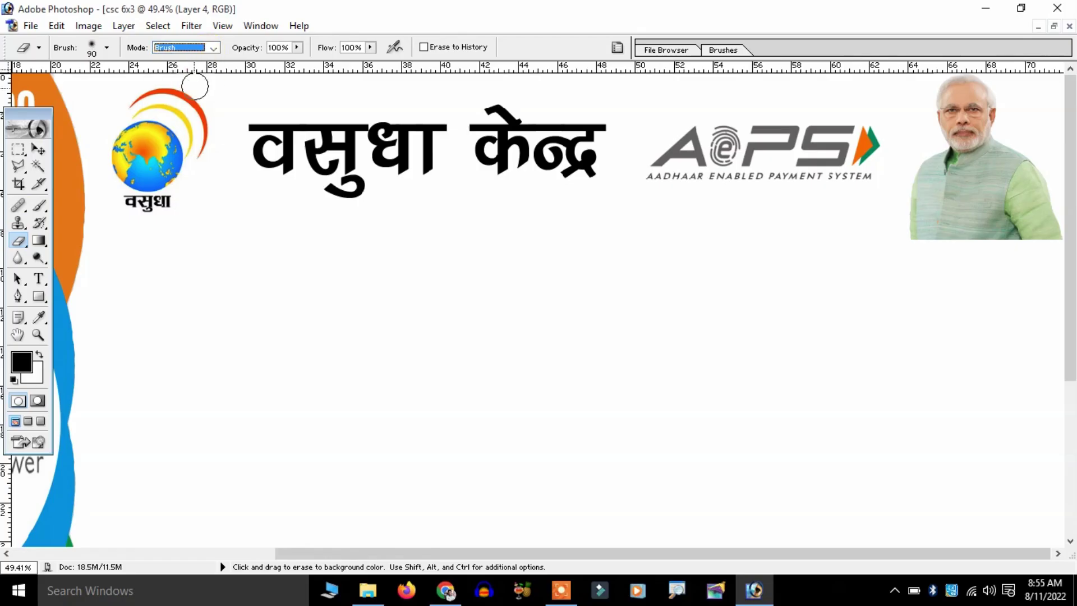
left_click_drag(908, 254, 934, 242)
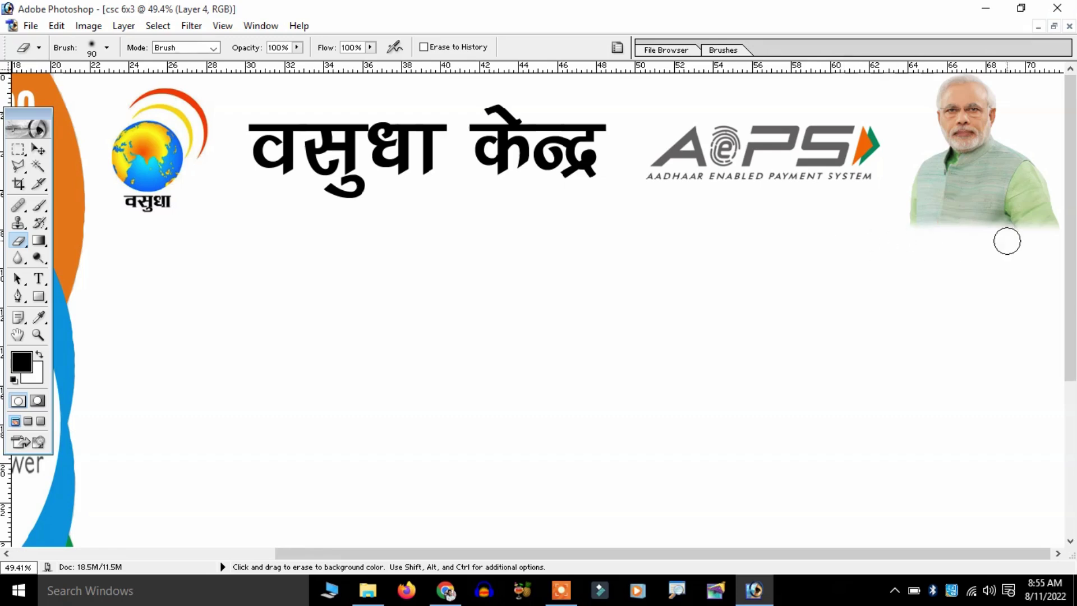
key("ctrl+0")
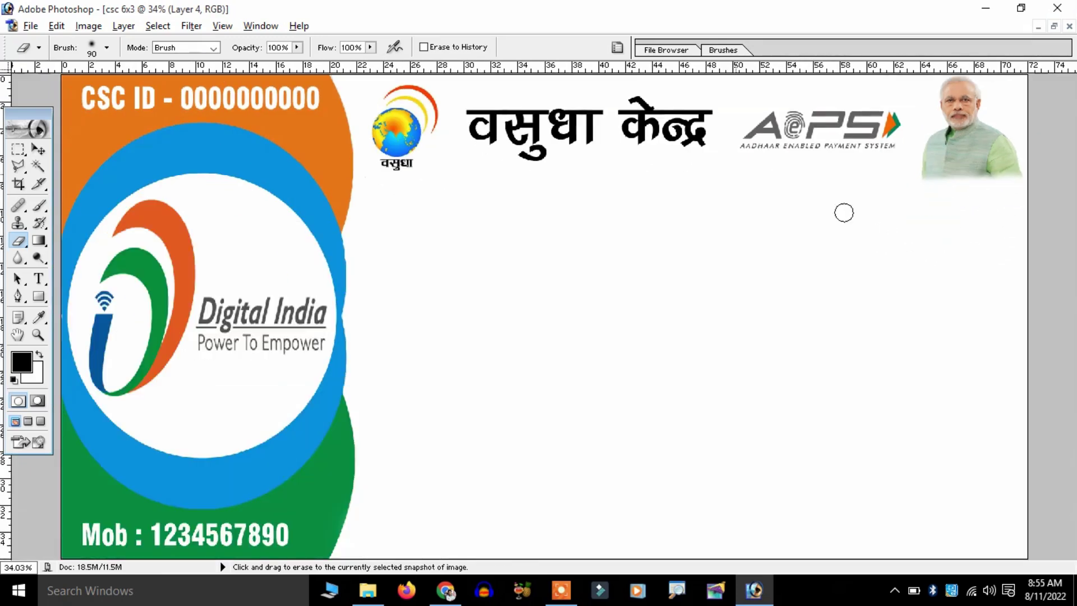
key("v")
left_click(451, 230)
key("ctrl+plus")
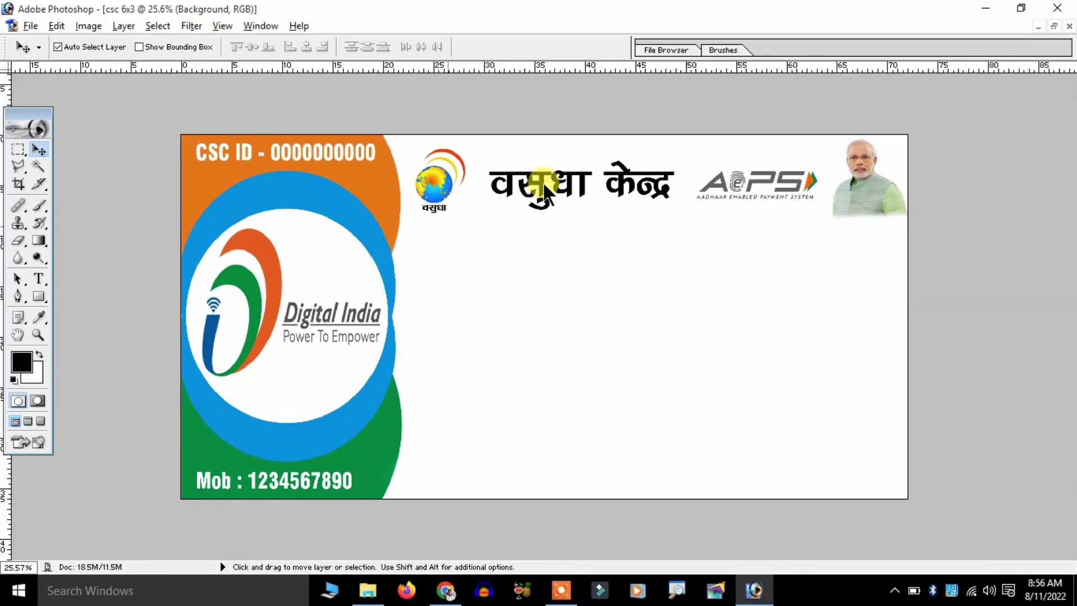
- Alt-drag a copy of the वसुधा केन्द्र heading lower on the card
left_click_drag(543, 182, 543, 253, "alt")
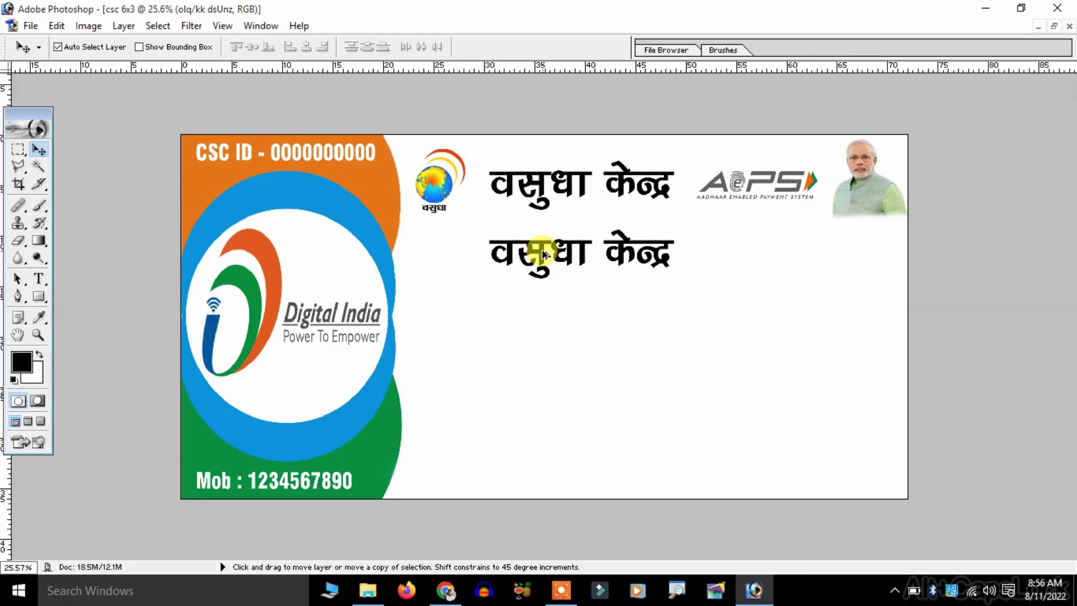
key("ctrl+z")
key("alt")
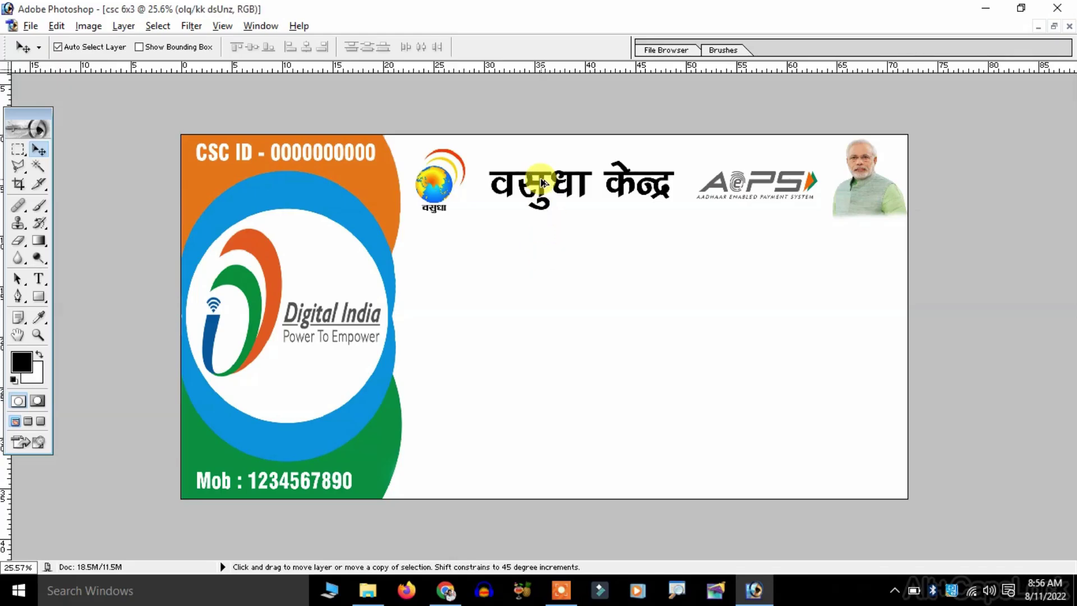
left_click_drag(542, 183, 544, 274)
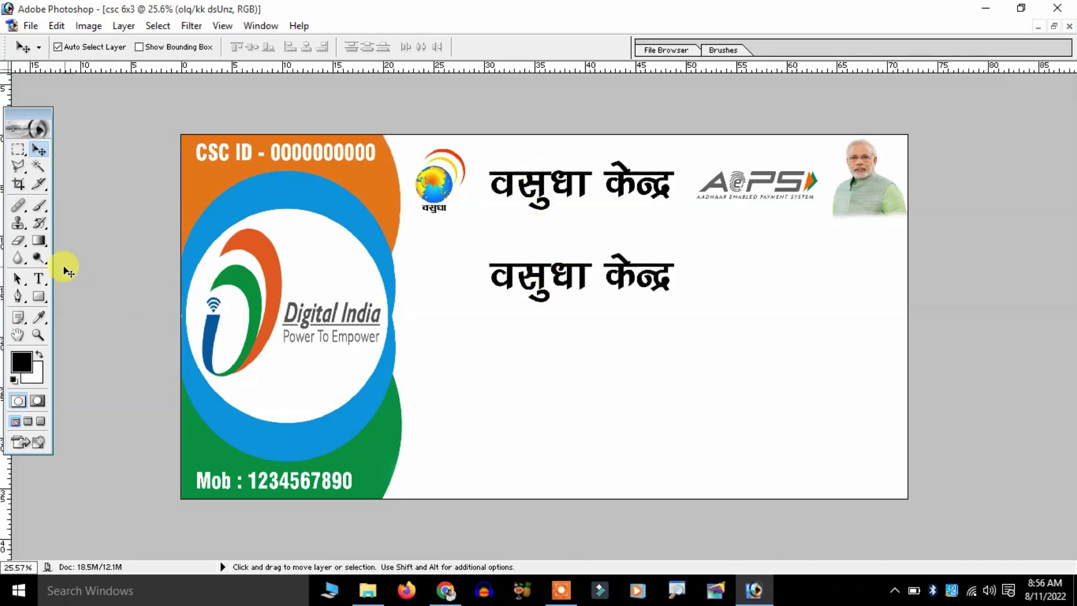
- Retype the copied heading as डिजिटल सेवा in the RAJ 01 font
left_click(39, 279)
triple_click(523, 283)
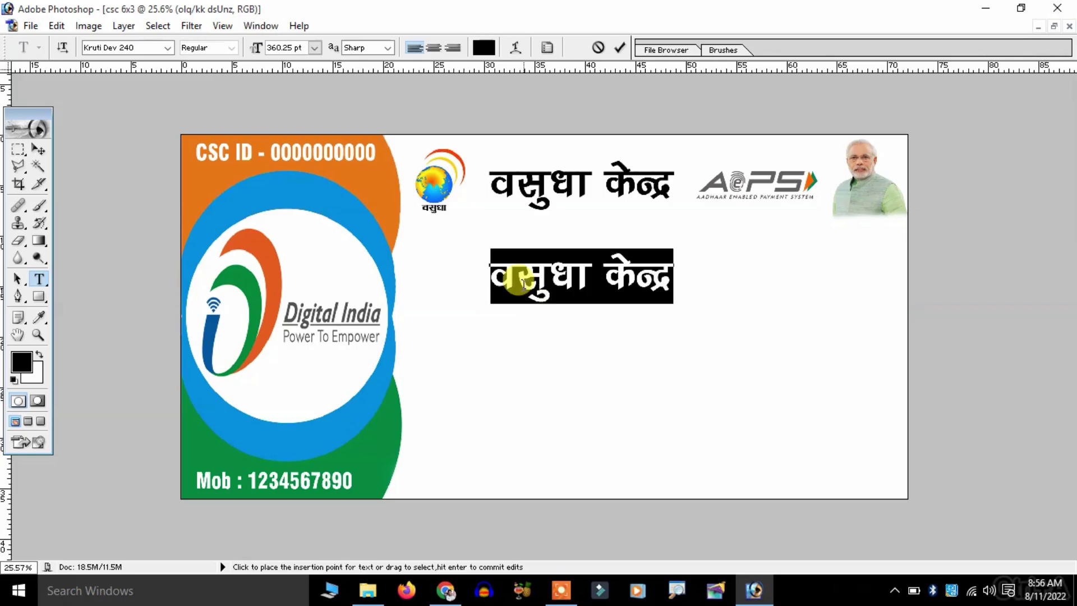
type("fM")
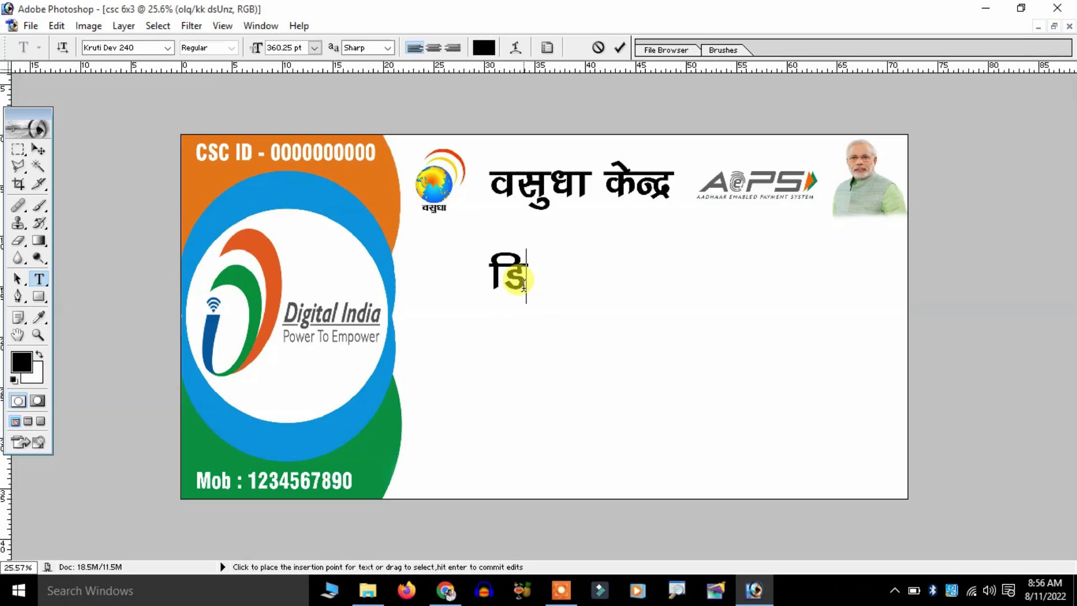
type("ftVy lsok")
key("ctrl+a")
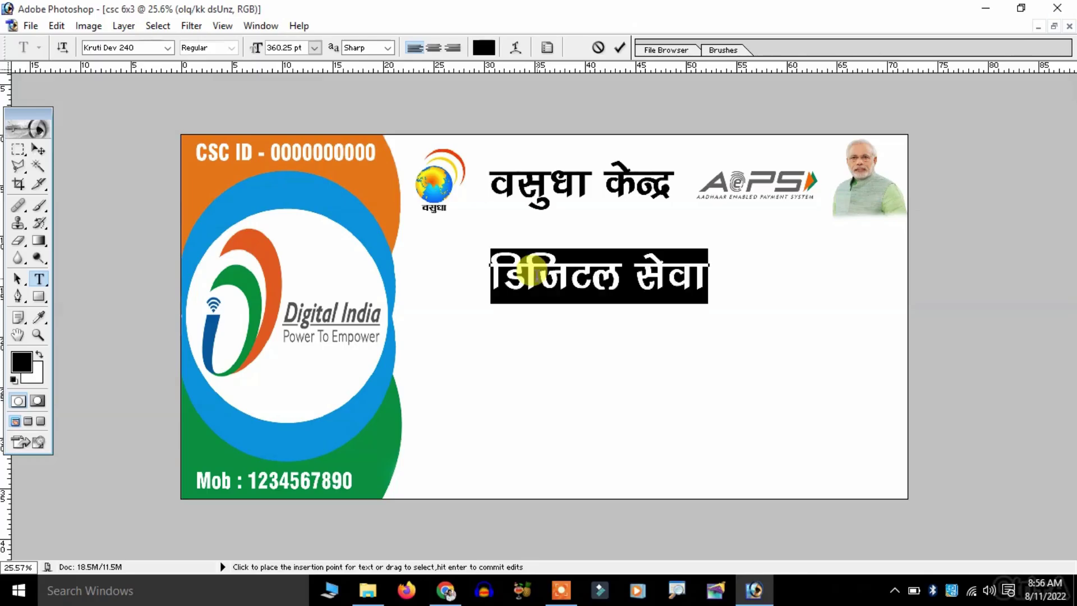
type("raj")
key("Return")
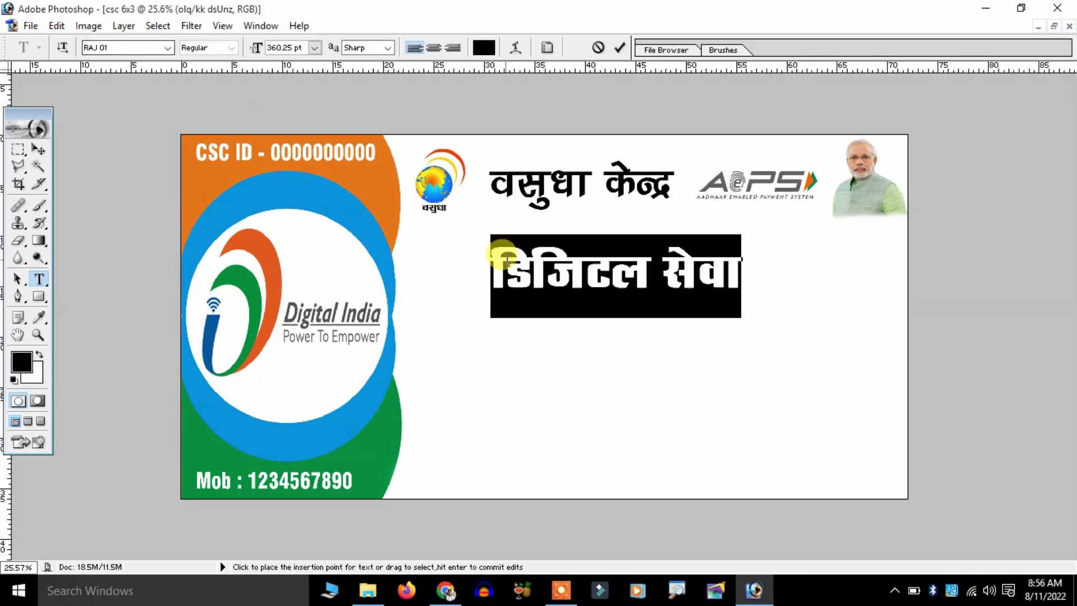
key("ctrl+h")
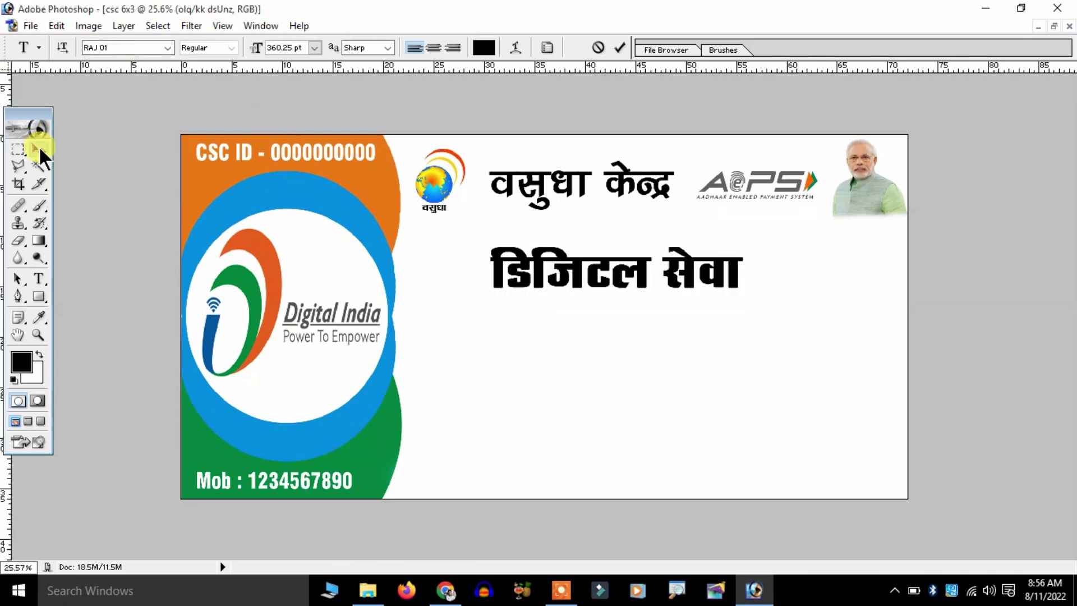
left_click(39, 149)
- Scale the डिजिटल सेवा headline up to about 150%
key("ctrl+t")
left_click_drag(490, 291, 441, 298)
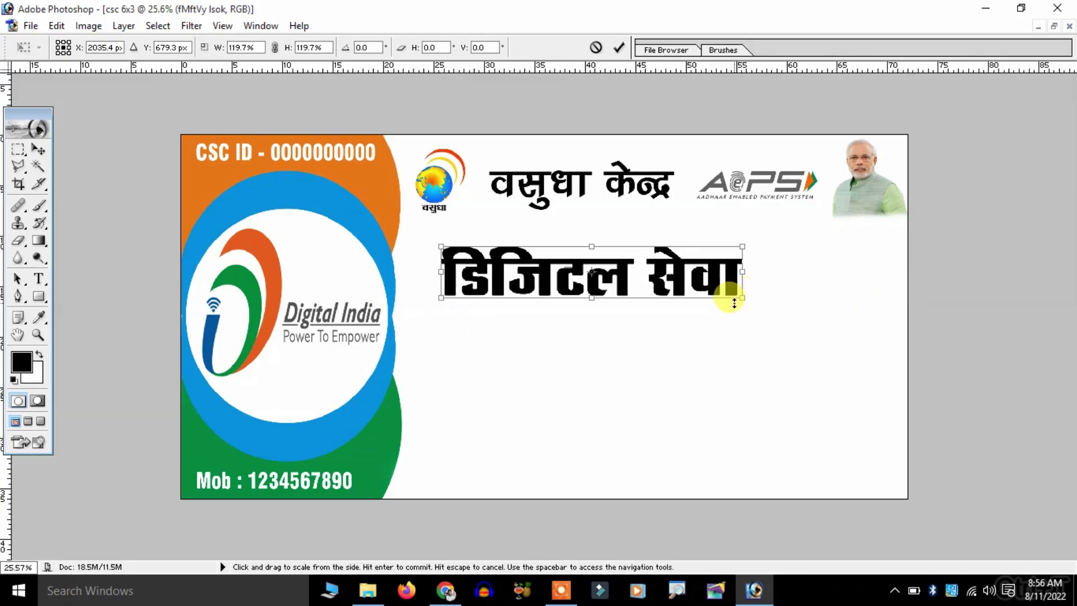
left_click_drag(742, 298, 869, 357)
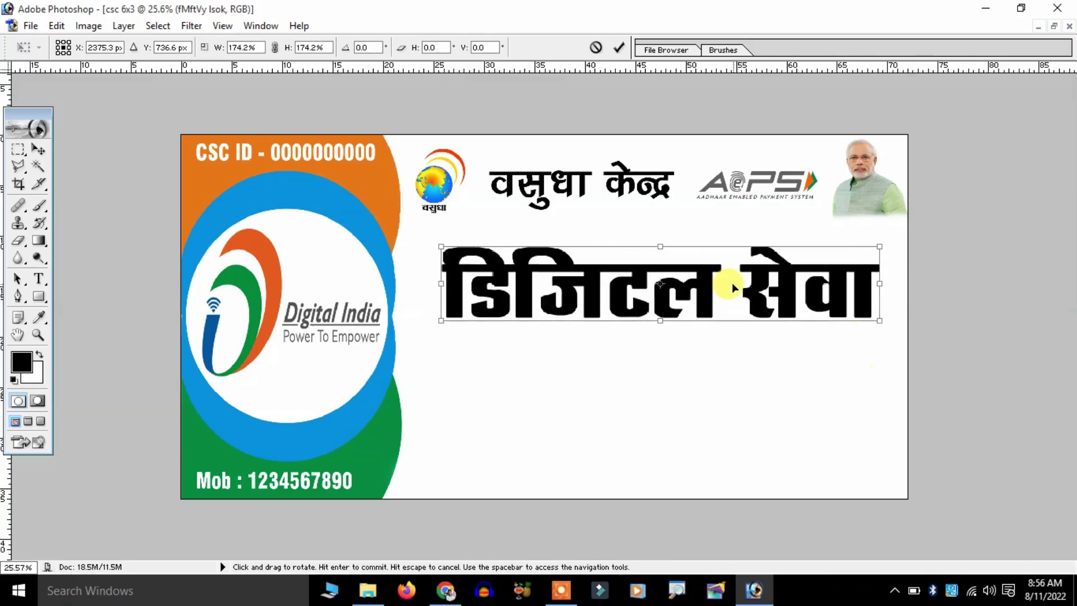
key("Return")
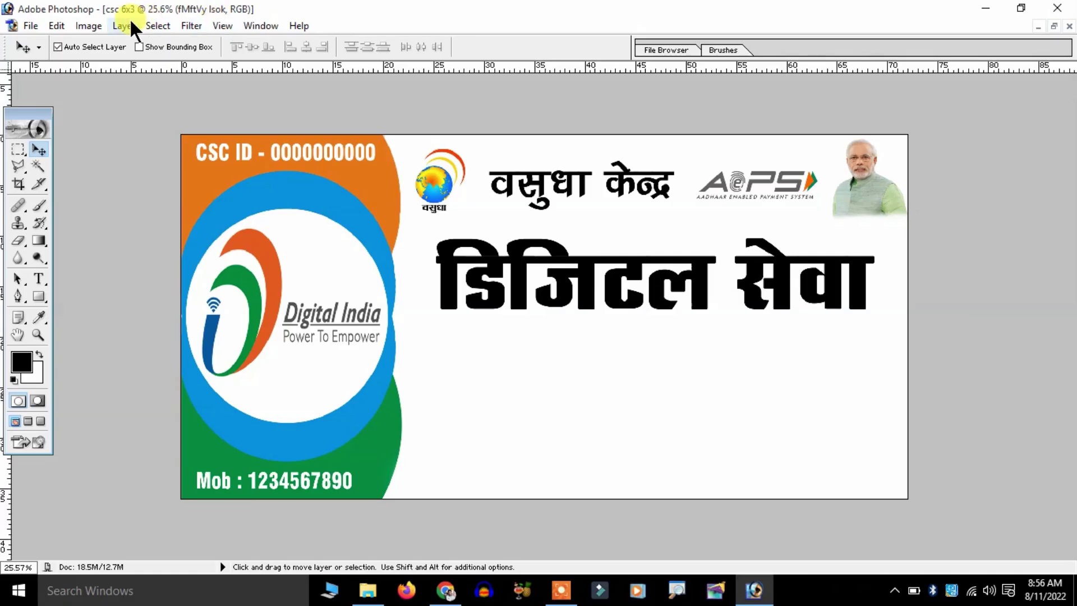
- Give the headline a red Color Overlay and nudge it slightly up-left
left_click(130, 25)
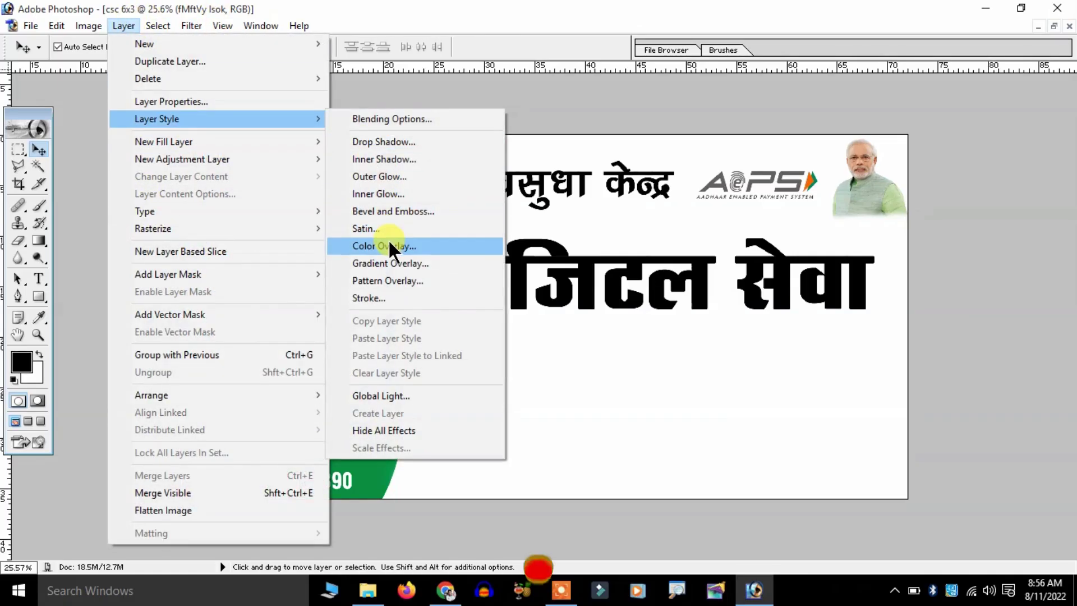
mouse_move(219, 119)
left_click(415, 241)
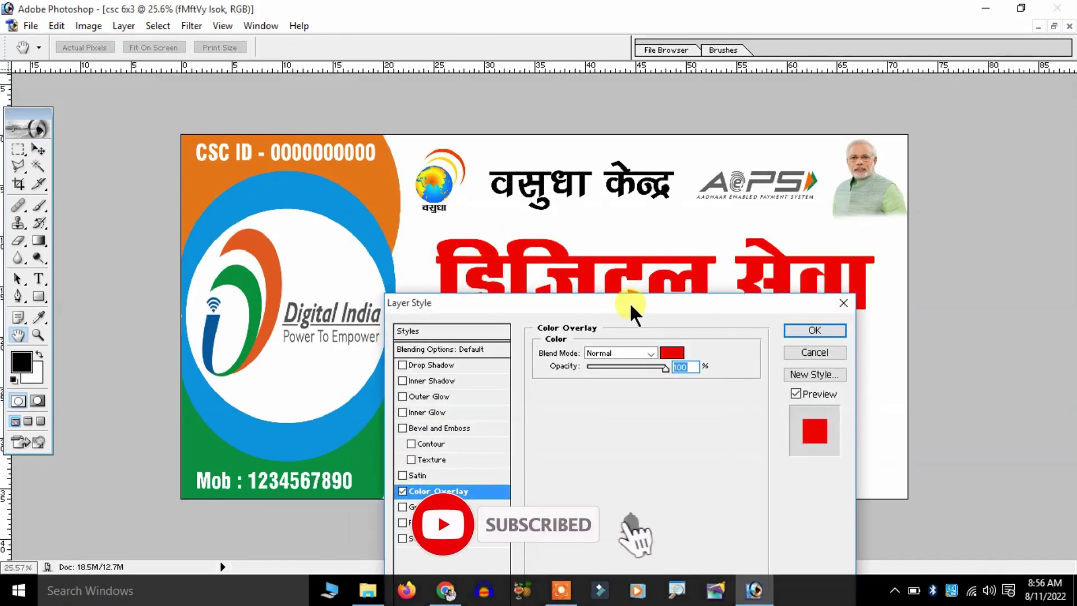
left_click_drag(630, 303, 812, 167)
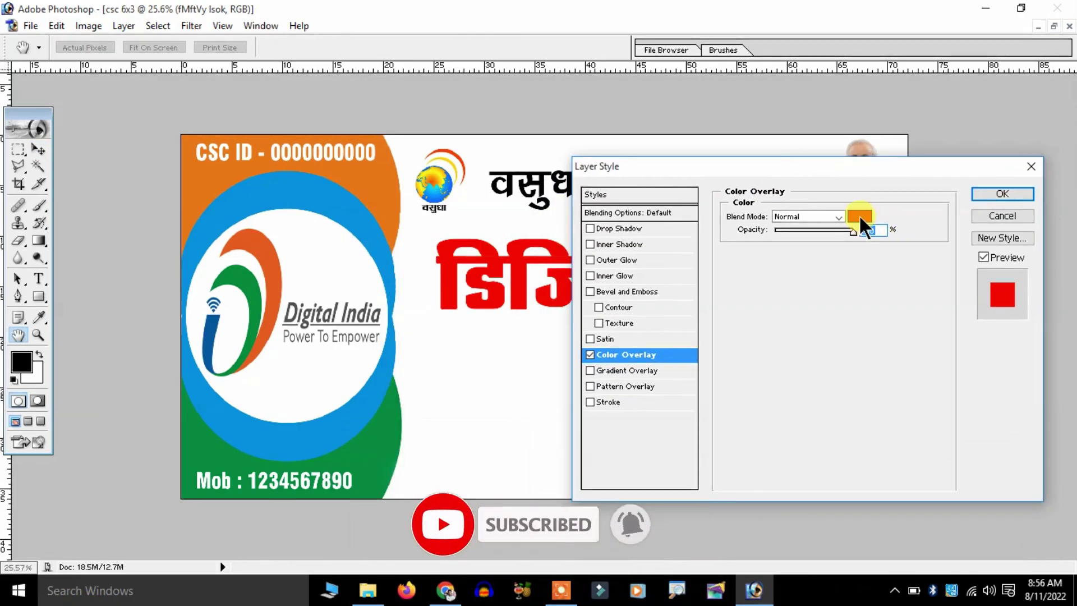
left_click(1010, 194)
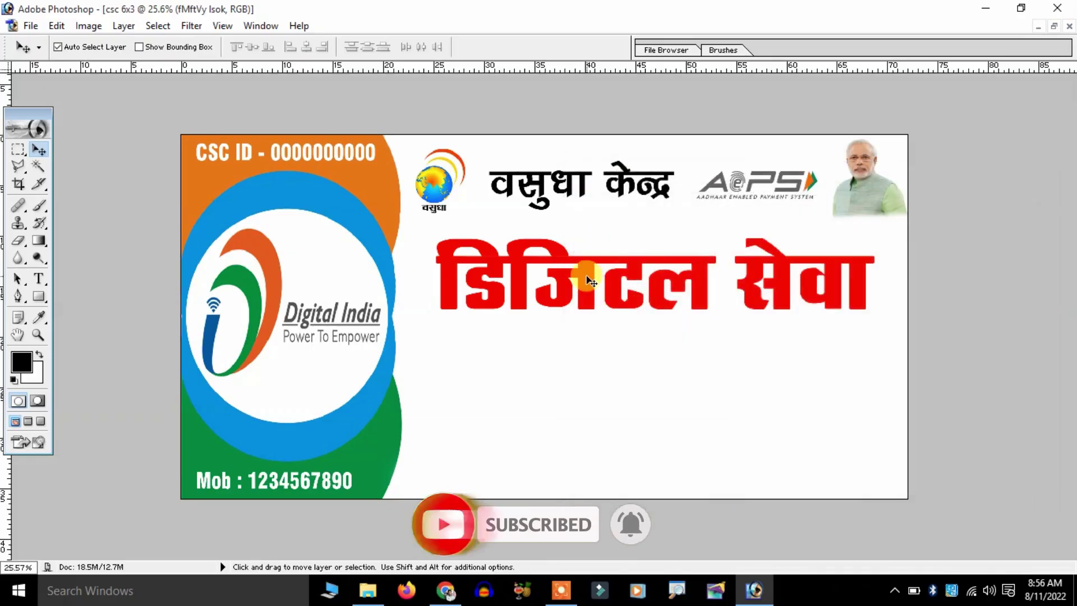
left_click_drag(590, 281, 586, 276)
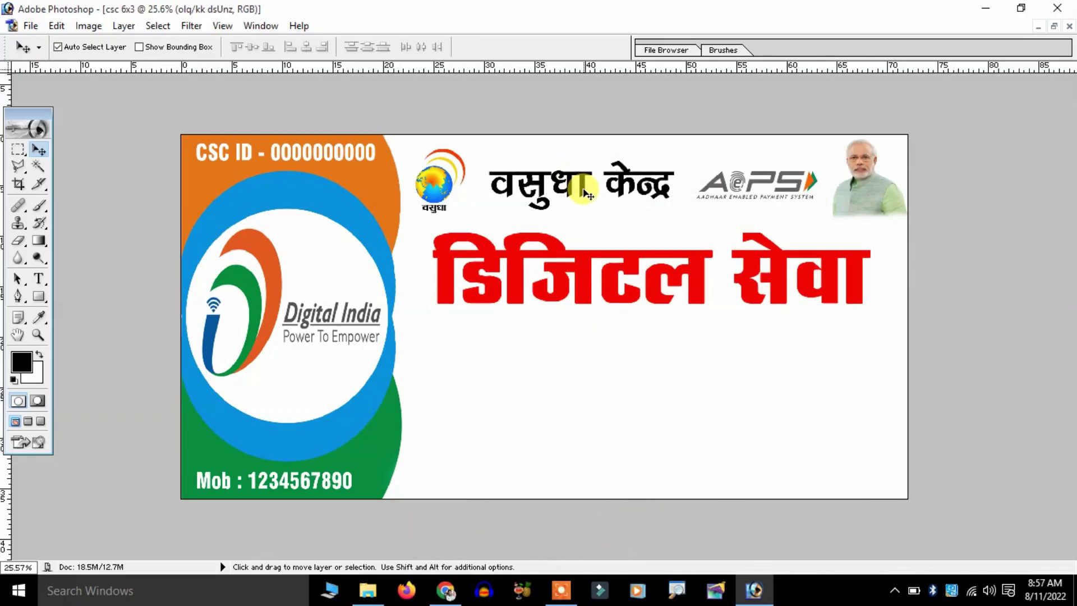
- Copy the top heading below the headline, retype it as कॉमन सर्विस सेन्टर, and resize it
left_click_drag(583, 193, 610, 351, "alt")
left_click(38, 279)
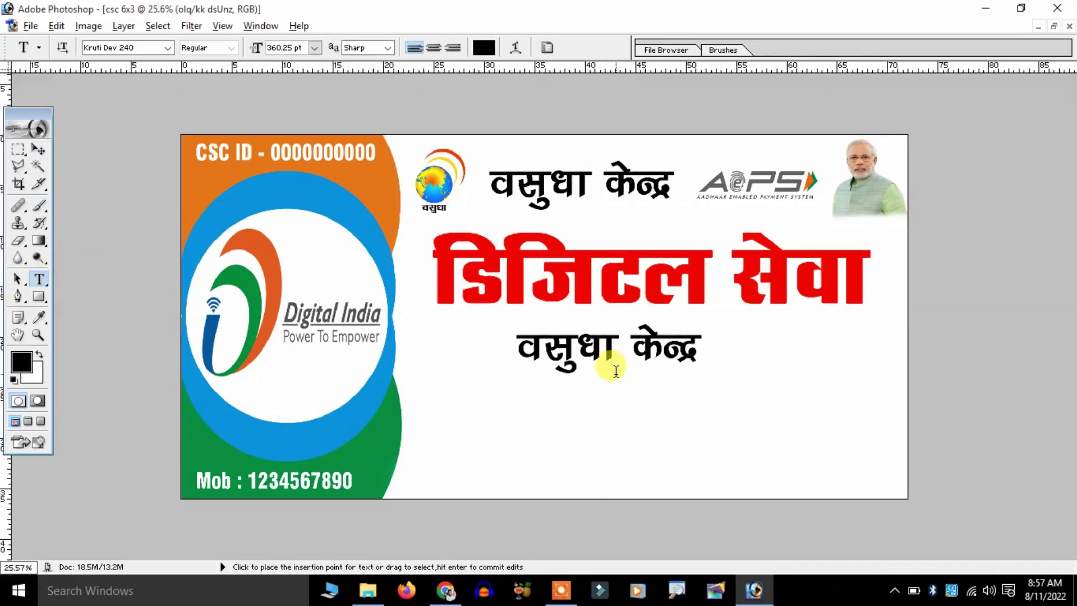
triple_click(590, 356)
type("dkW")
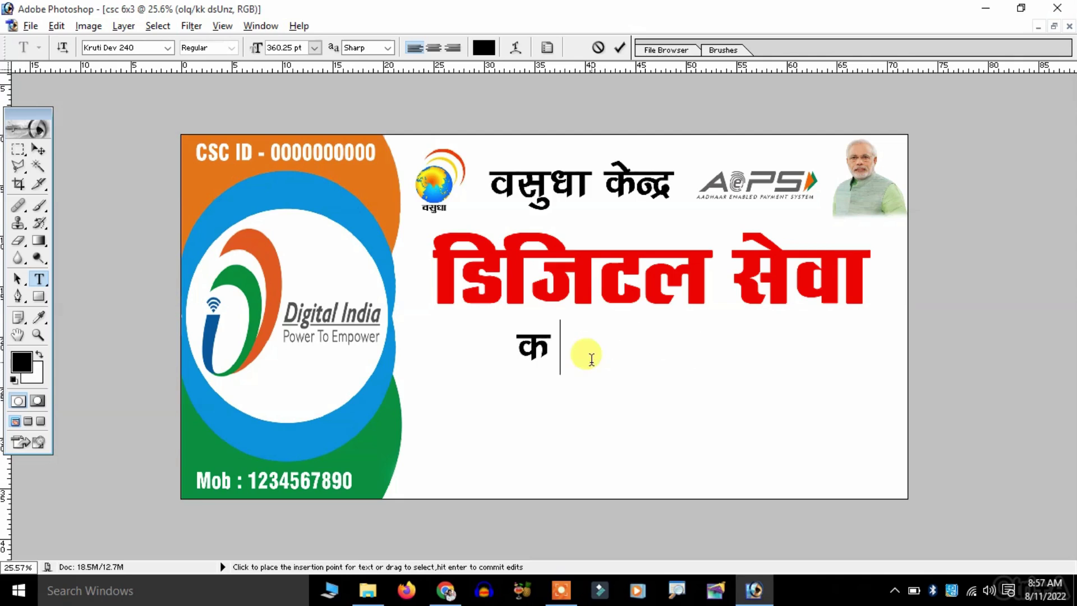
type("eu lfoZl lsUVj")
left_click(39, 149)
mouse_move(632, 354)
left_mouse_down()
mouse_move(519, 354)
mouse_move(514, 338)
left_mouse_up()
key("ctrl+t")
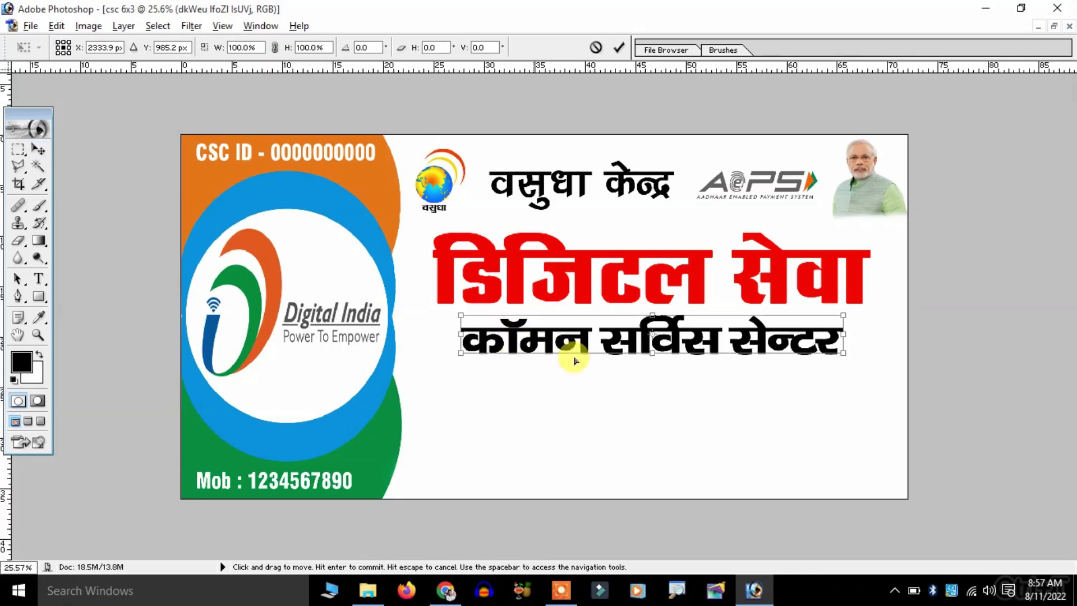
left_click_drag(846, 312, 823, 315)
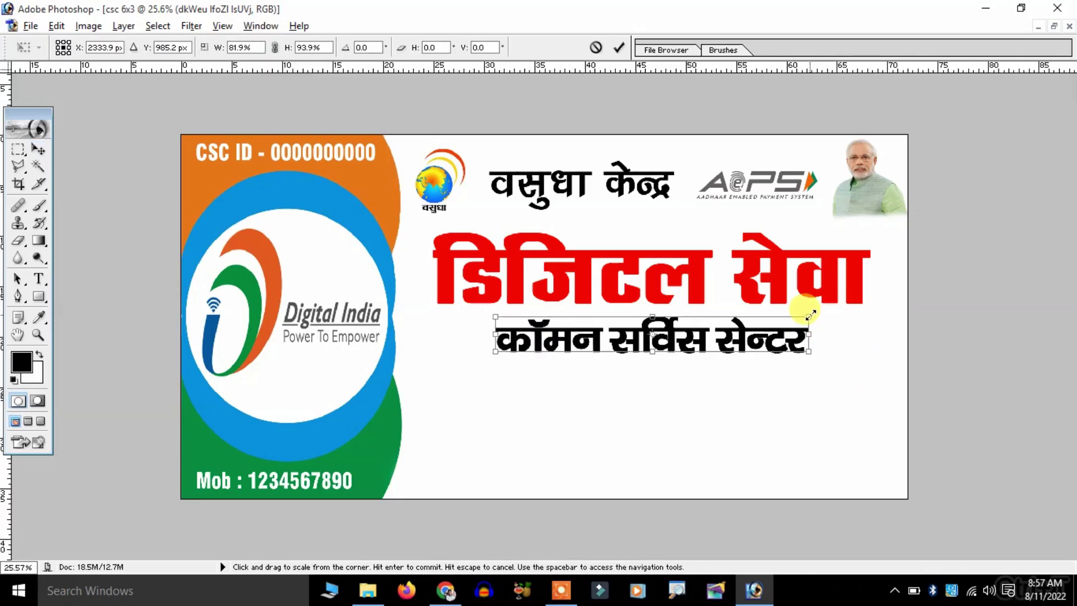
key("Return")
- Apply a blue Color Overlay sampled from the artwork's ring to the line
left_click(117, 29)
mouse_move(157, 119)
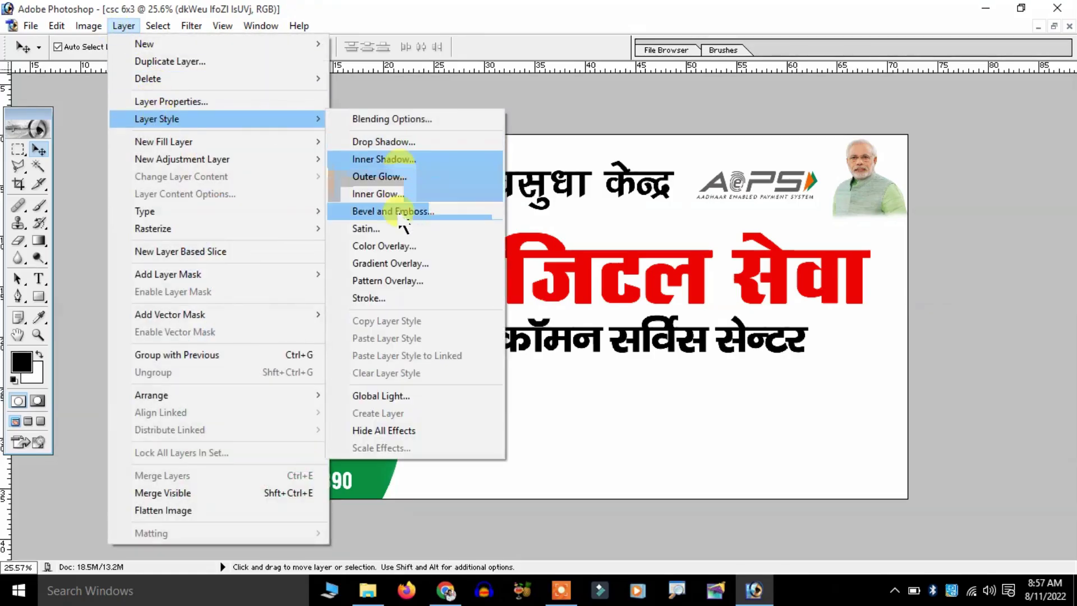
left_click(398, 244)
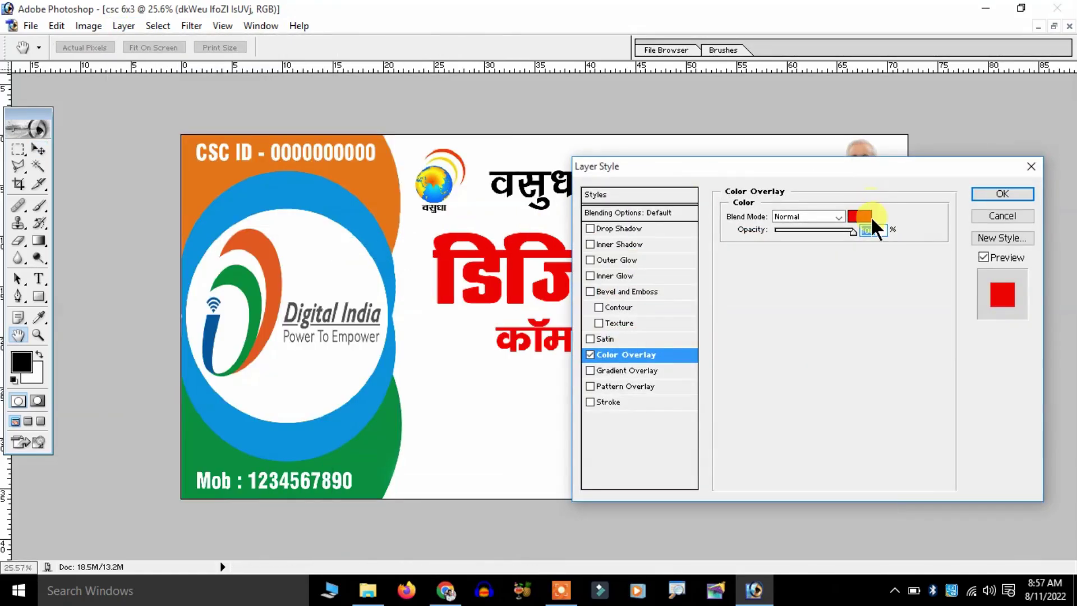
left_click(859, 215)
left_click(291, 449)
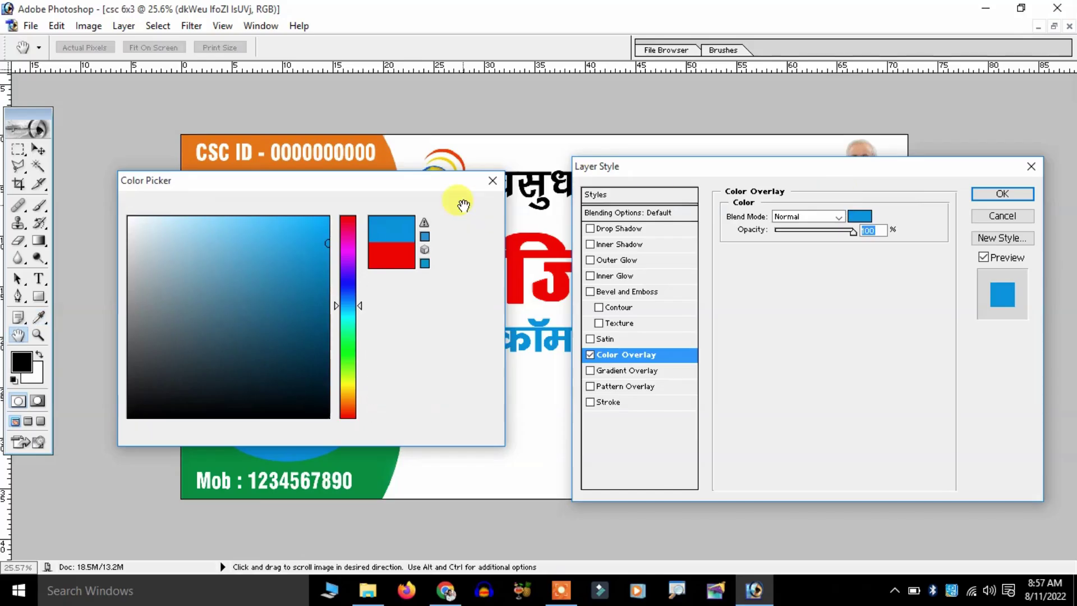
left_click(462, 206)
key("Return")
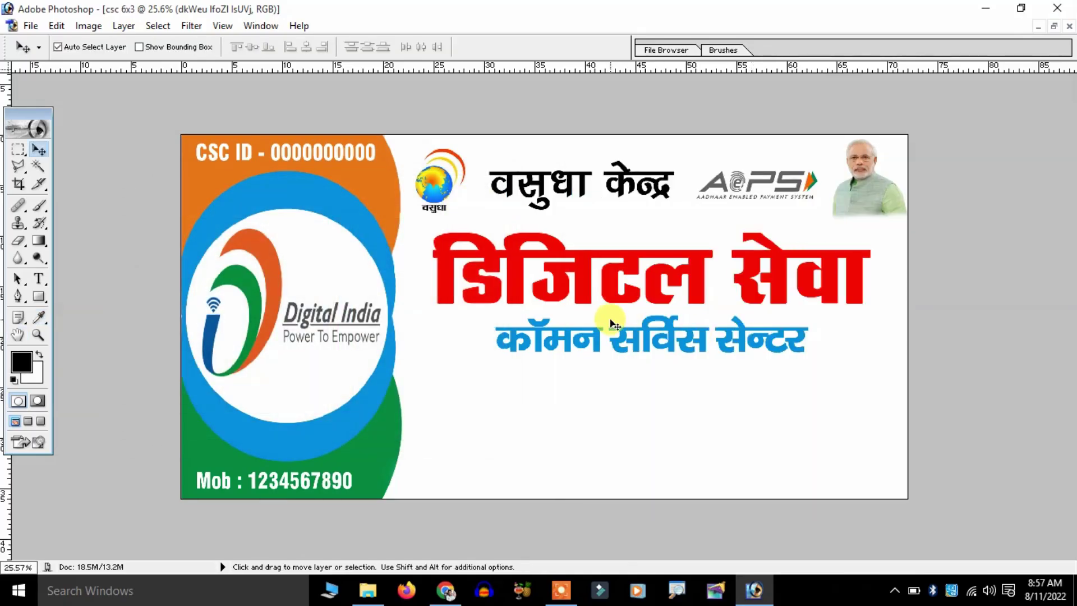
scroll(613, 320, "up", 2)
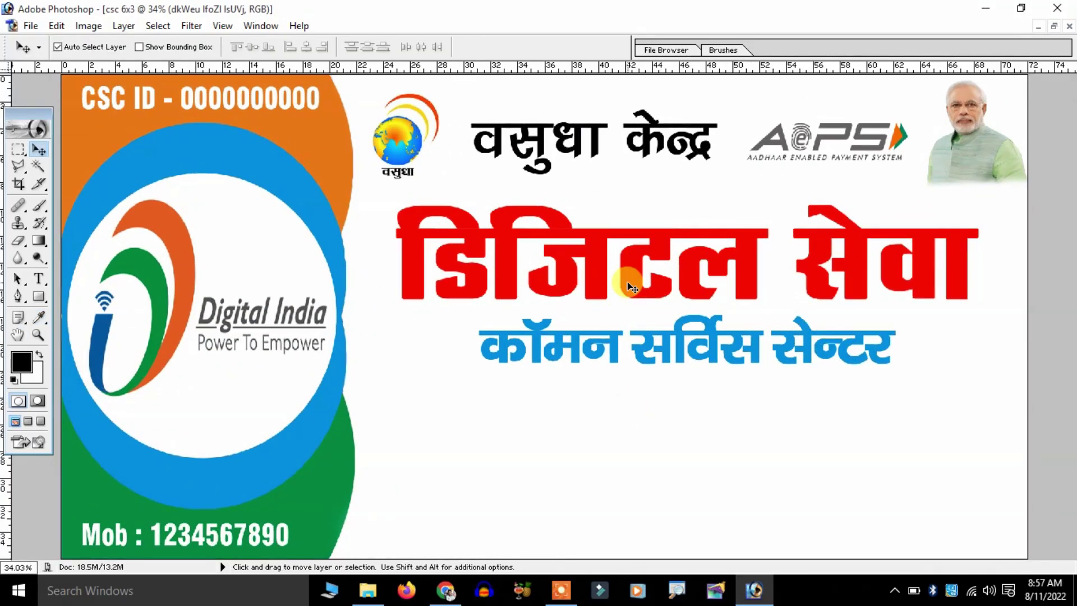
- Draw a red rectangle bar, sampled from the headline colour, below the blue subtitle
left_click(41, 296)
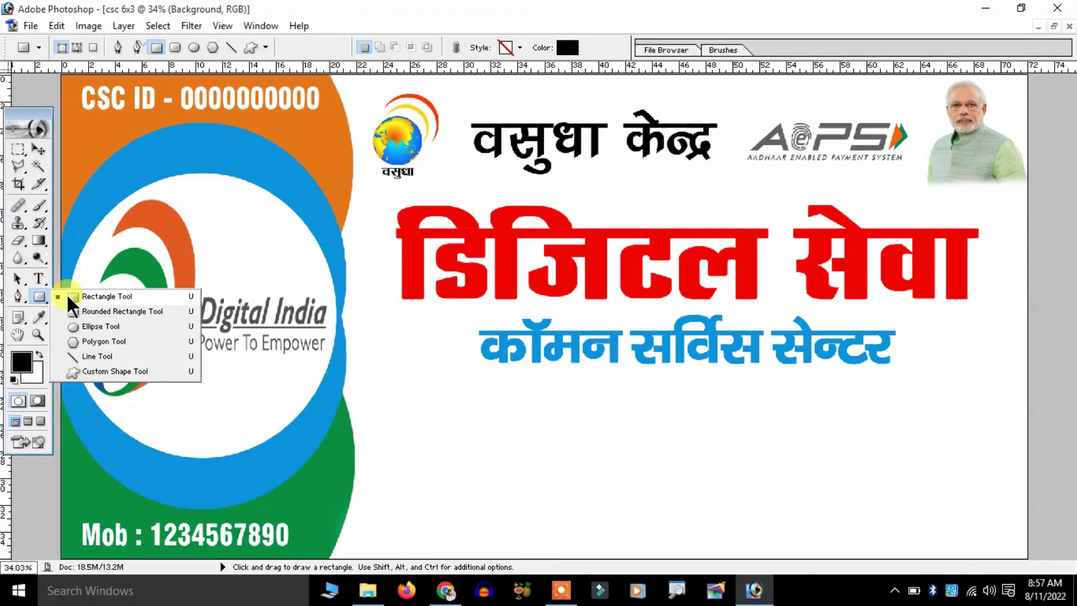
left_click_drag(41, 294, 66, 294)
left_click(571, 47)
left_click(538, 264)
left_click(469, 207)
mouse_move(379, 399)
left_mouse_down()
mouse_move(551, 441)
mouse_move(560, 433)
left_mouse_up()
left_click(41, 150)
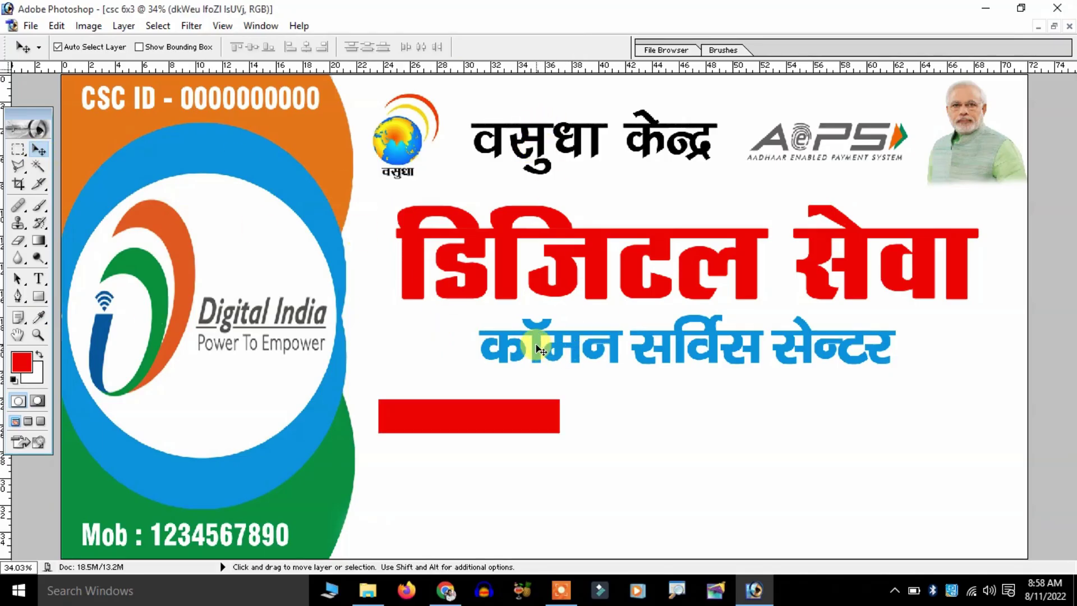
- Alt-drag a copy of the blue subtitle below the red bar and select its text
left_click_drag(537, 349, 464, 481)
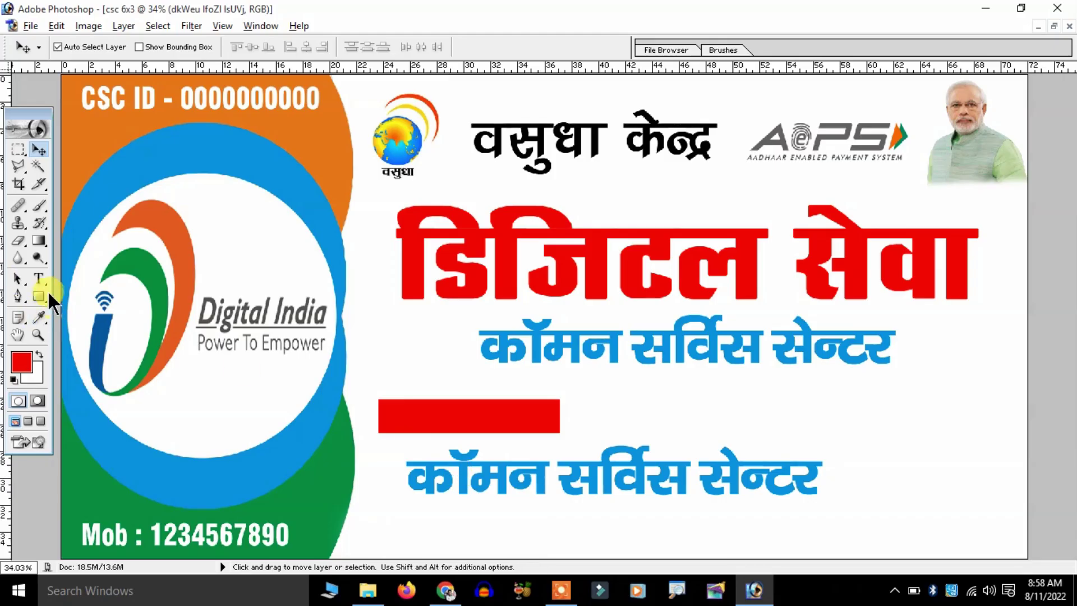
left_click(38, 278)
left_click(527, 481)
key("ctrl+a")
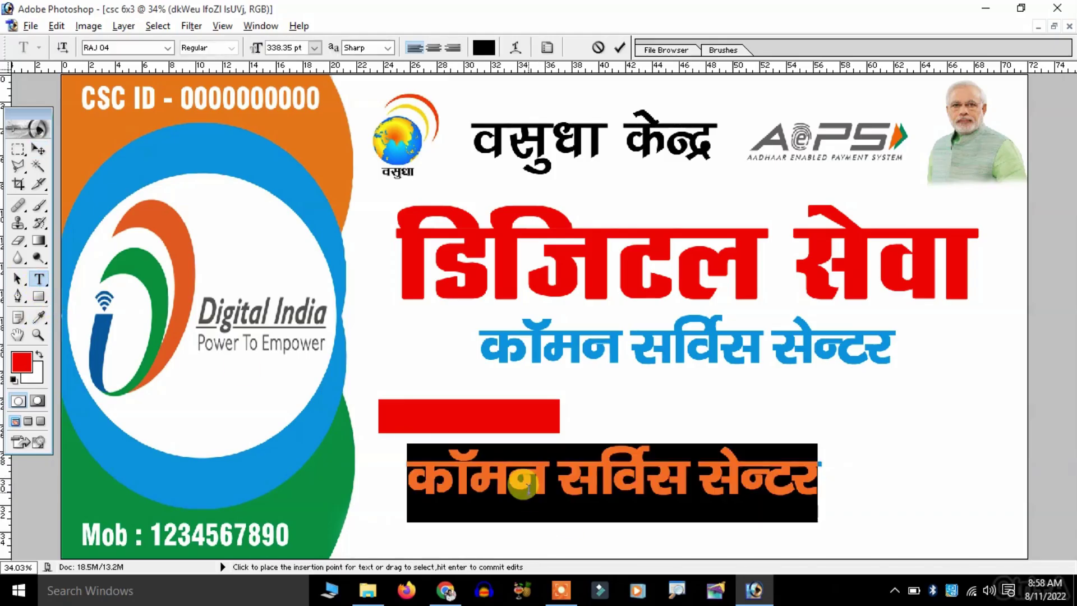
- Retype the copy as हमारी सेवाएँ :- and shrink it onto the red bar
type("हमारी सेवाएँ :-")
left_click(533, 482)
left_click(39, 150)
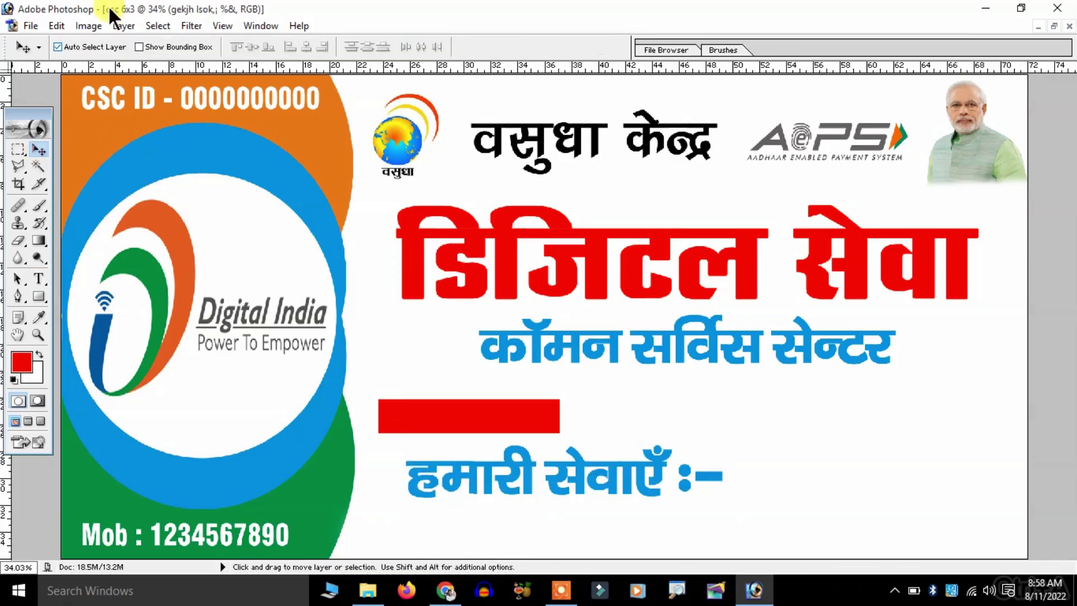
left_click_drag(473, 487, 455, 435)
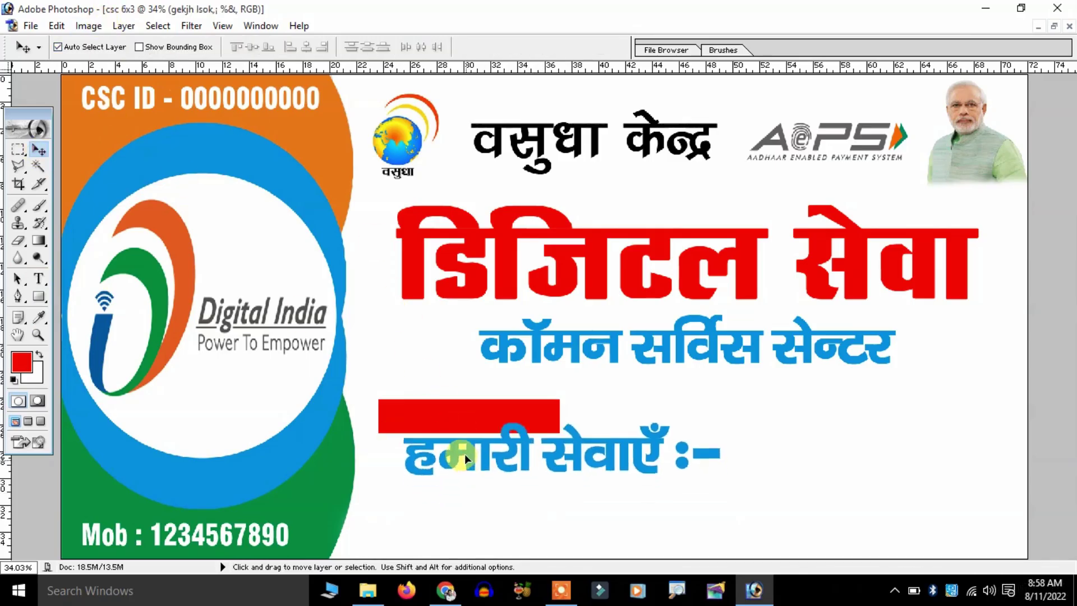
key("ctrl+t")
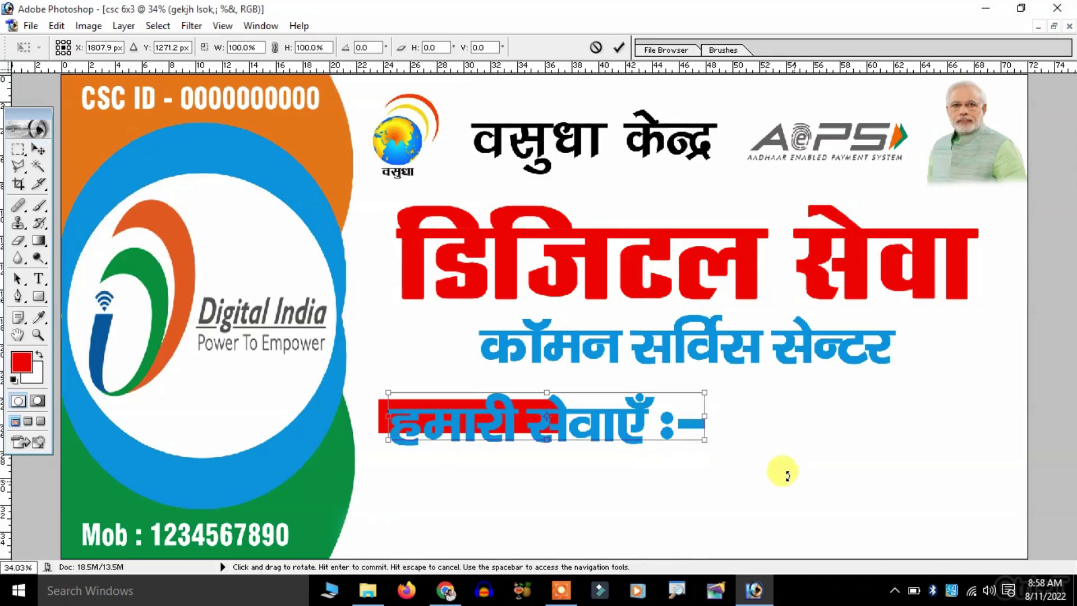
left_click_drag(704, 443, 553, 418)
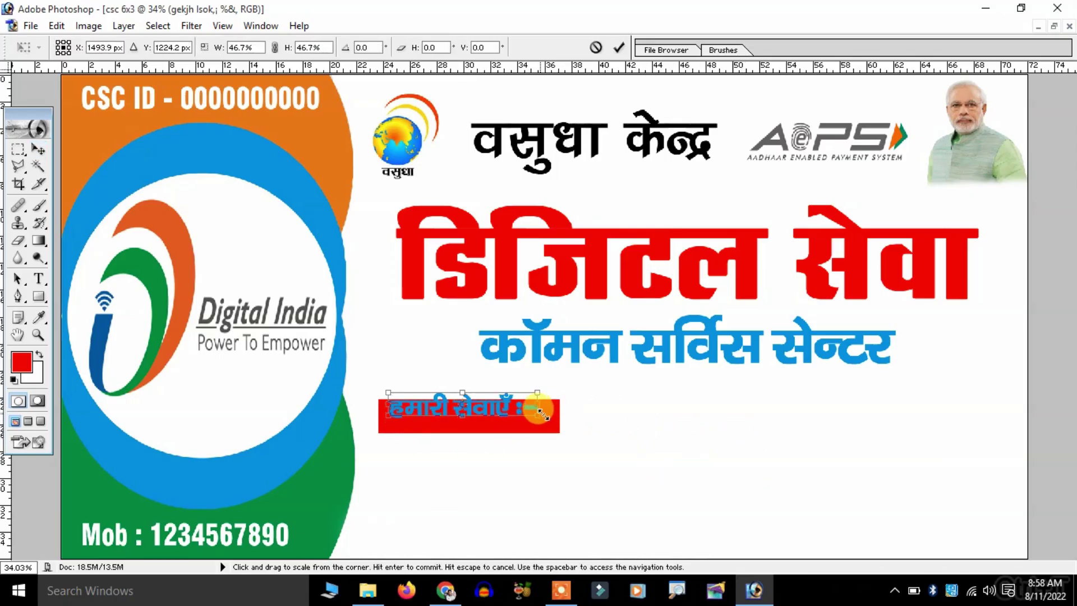
key("Return")
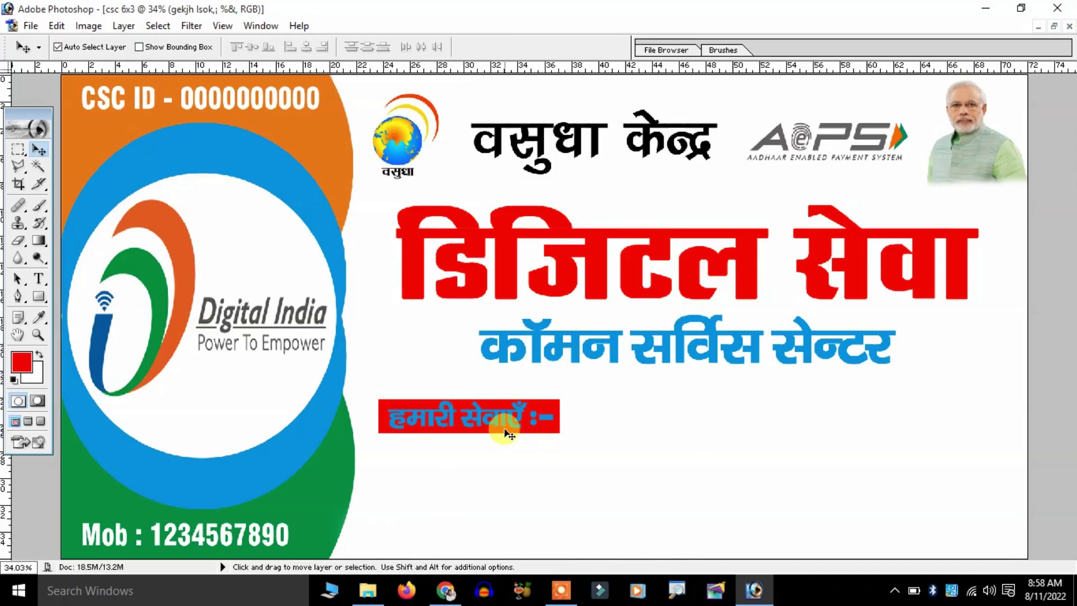
- Apply a white FFFFFF Color Overlay to the label and nudge it up-left
left_click(123, 26)
mouse_move(157, 119)
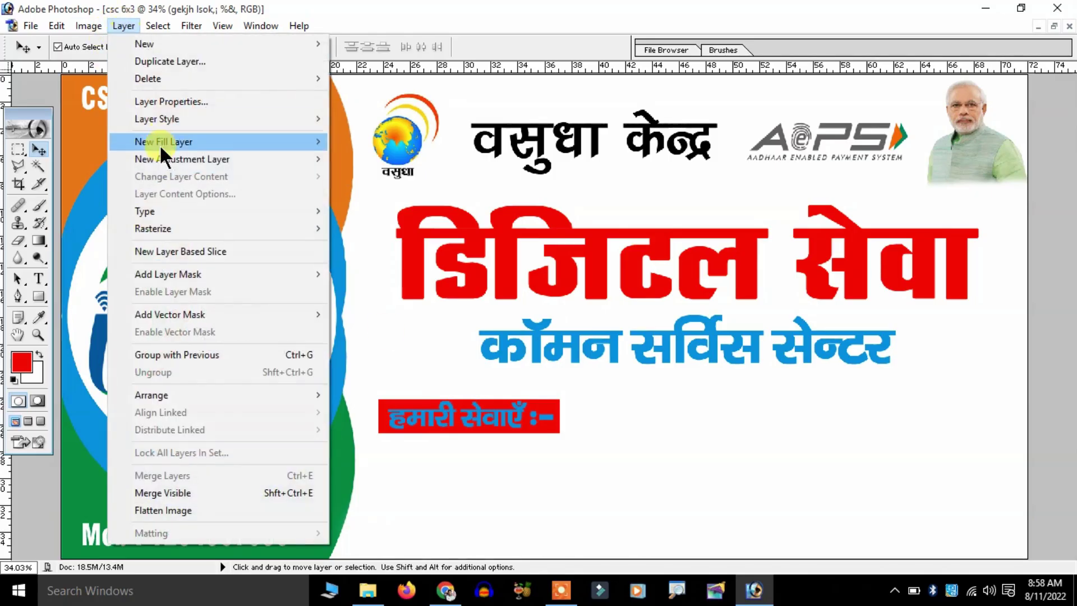
left_click(373, 246)
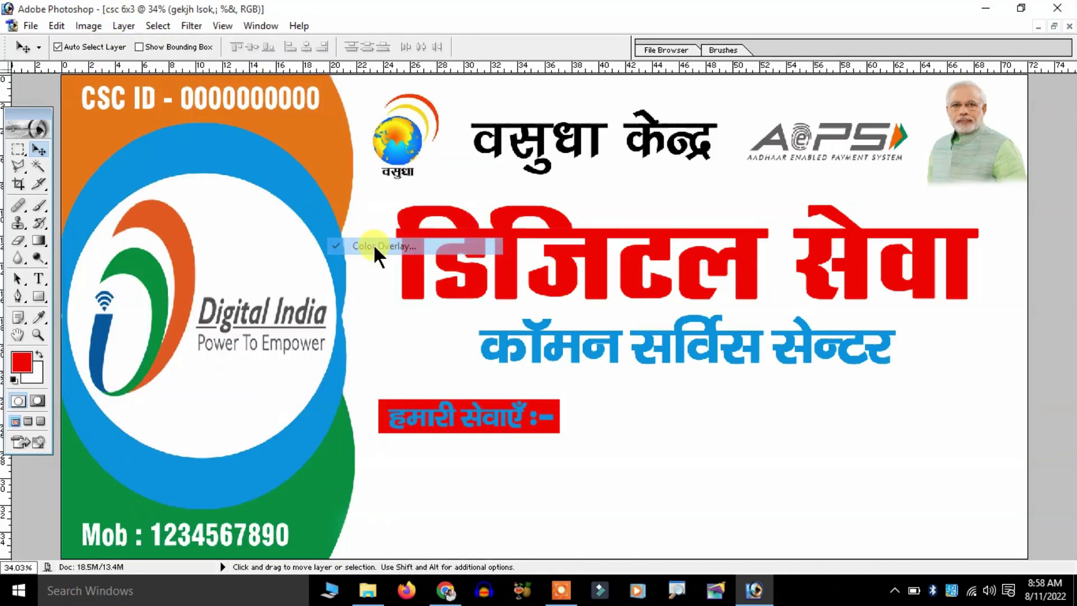
left_click(860, 216)
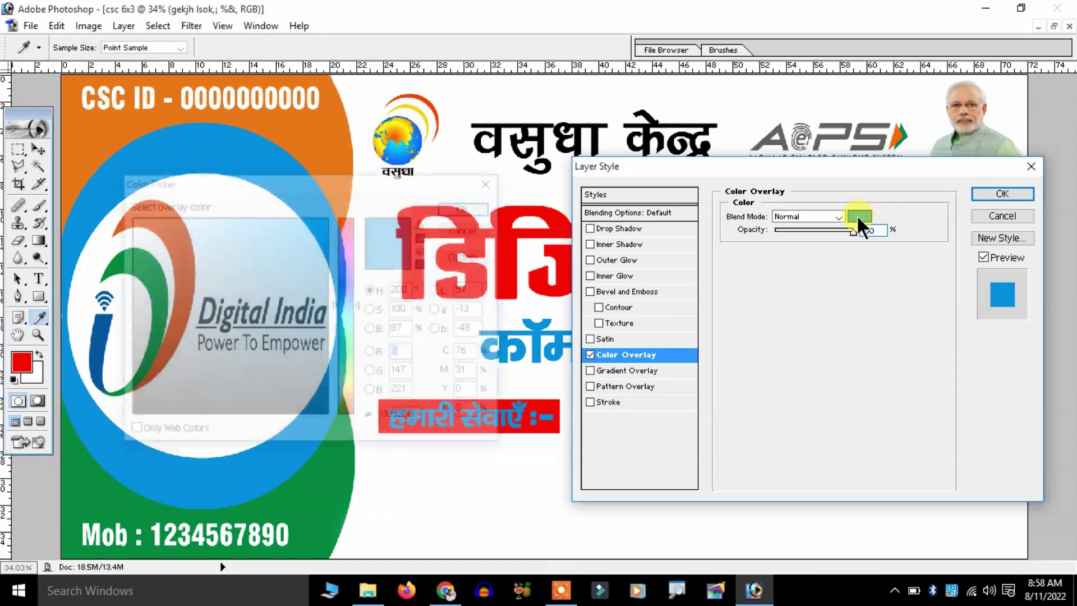
left_click_drag(175, 272, 119, 139)
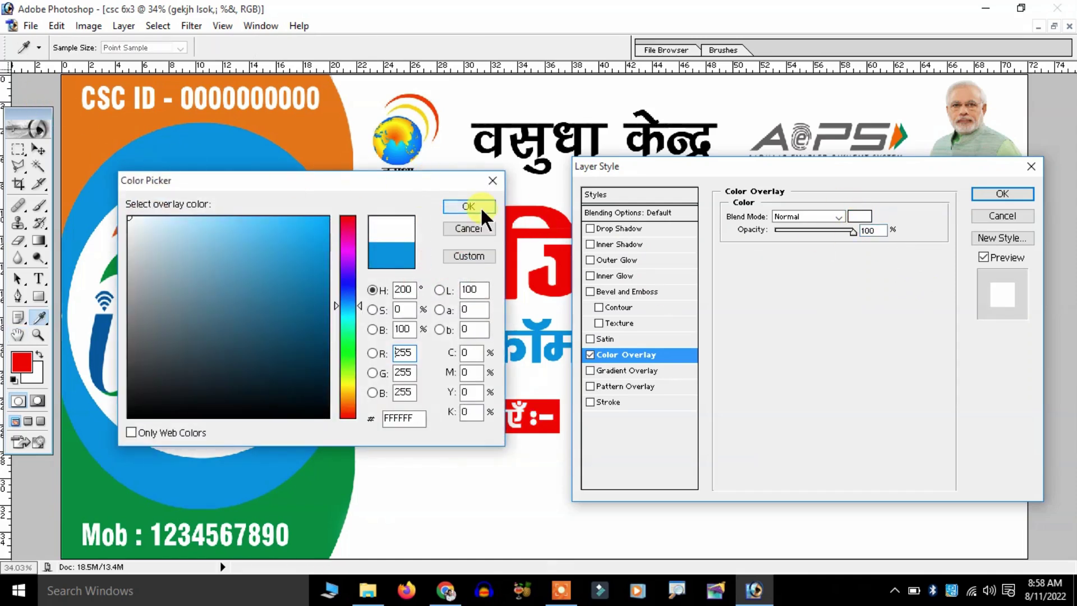
left_click(480, 207)
left_click(1018, 191)
key("v")
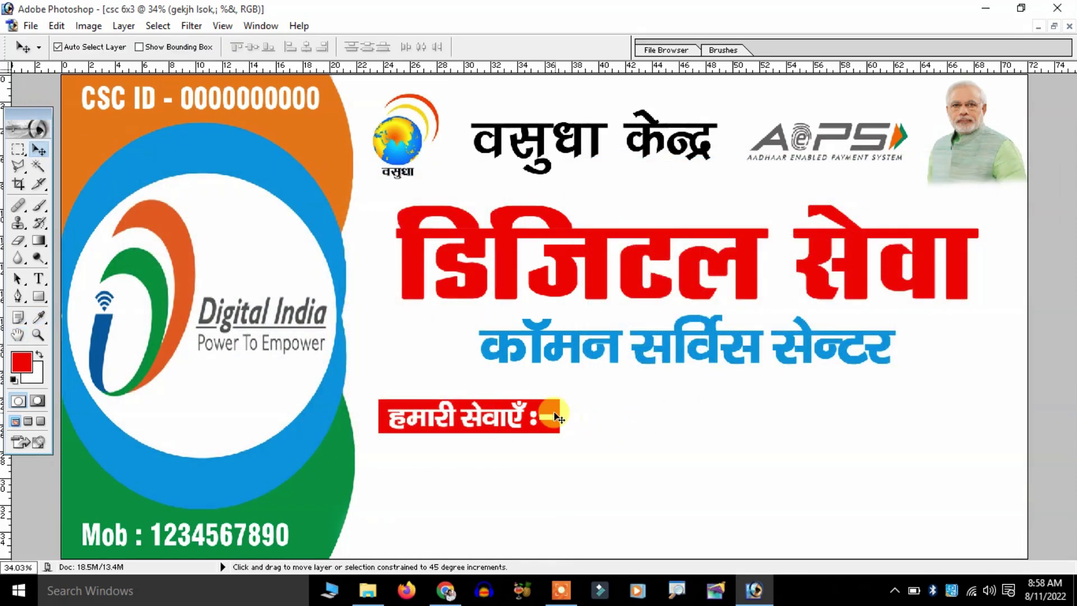
left_click_drag(556, 414, 538, 405)
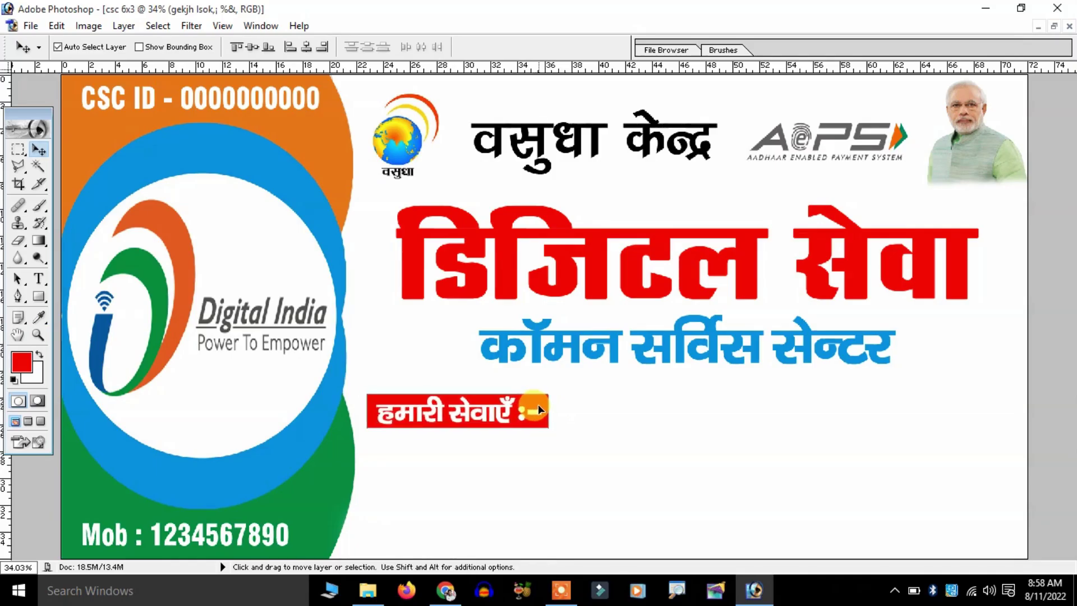
key("ctrl+minus")
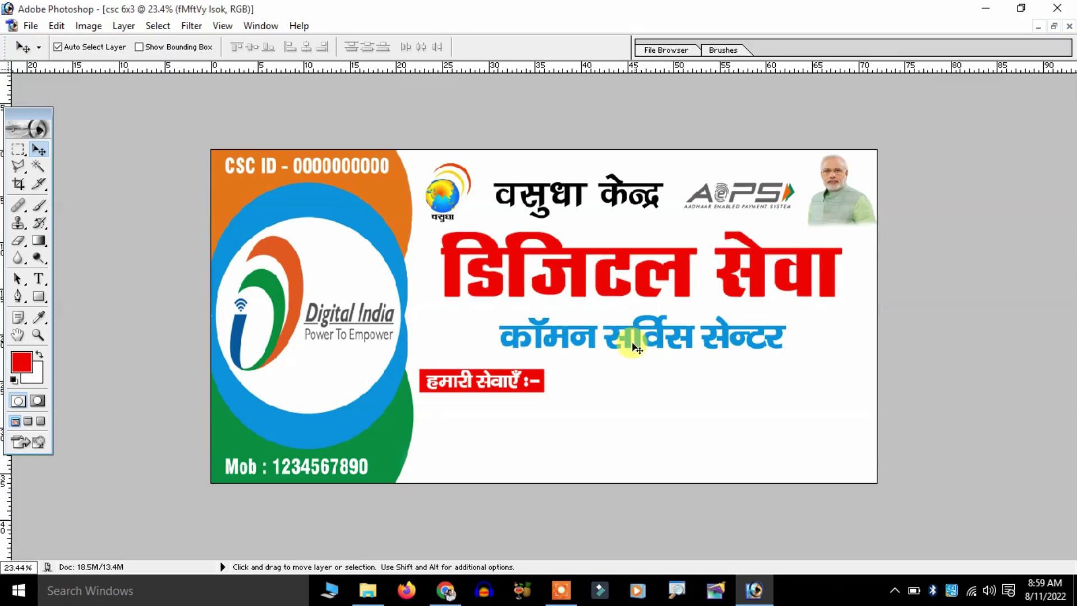
- Search Google Images in Chrome for 'all bank logo'
key("alt+Tab")
scroll(340, 142, "up", 1)
left_click_drag(257, 104, 77, 105)
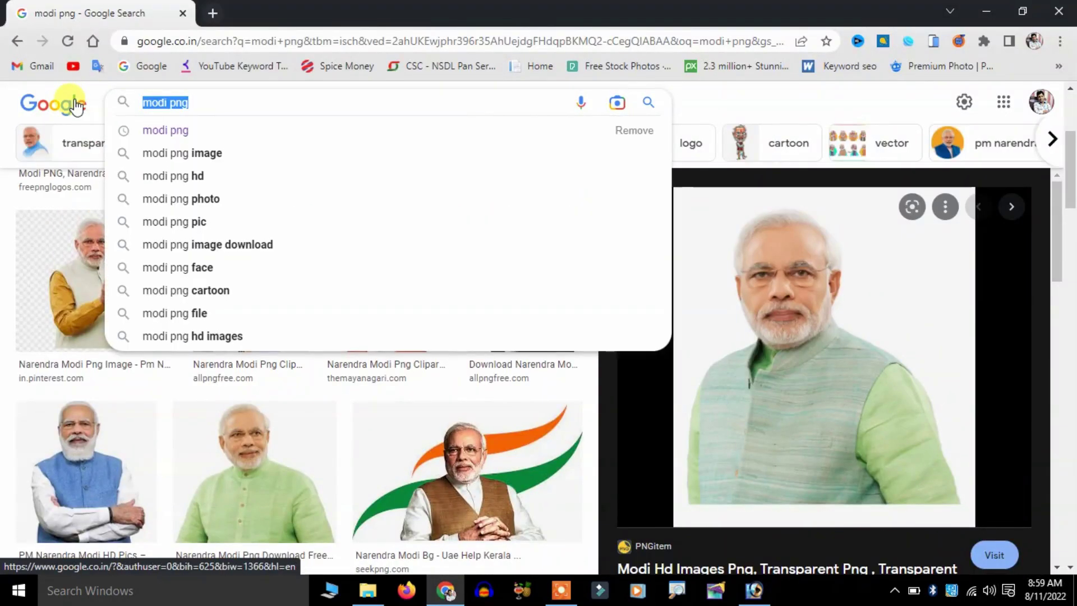
type("ll bank logo")
key("Return")
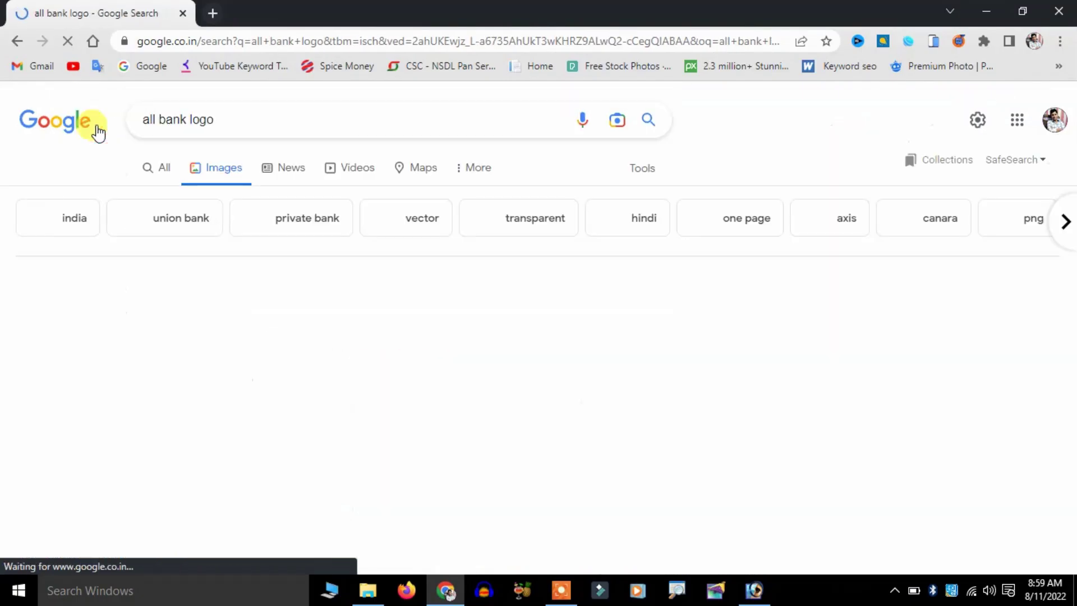
- Copy the Indian bank logos collage image from its preview
scroll(594, 344, "down", 4)
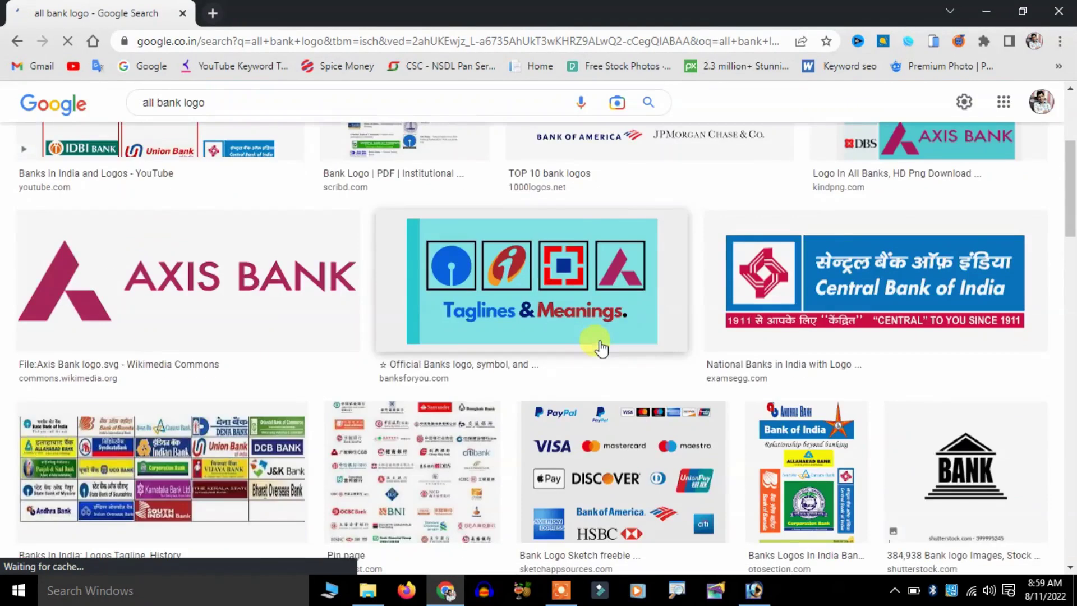
left_click(594, 344)
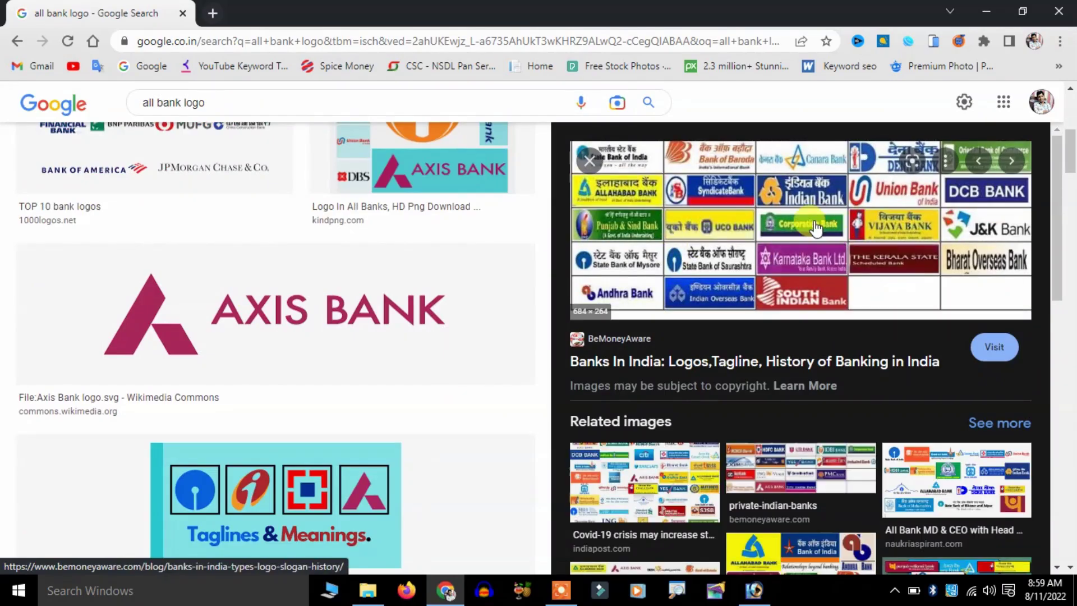
right_click(775, 238)
left_click(824, 419)
- Paste the bank logos collage as Layer 5, enlarge it, and move it lower right
key("alt+Tab")
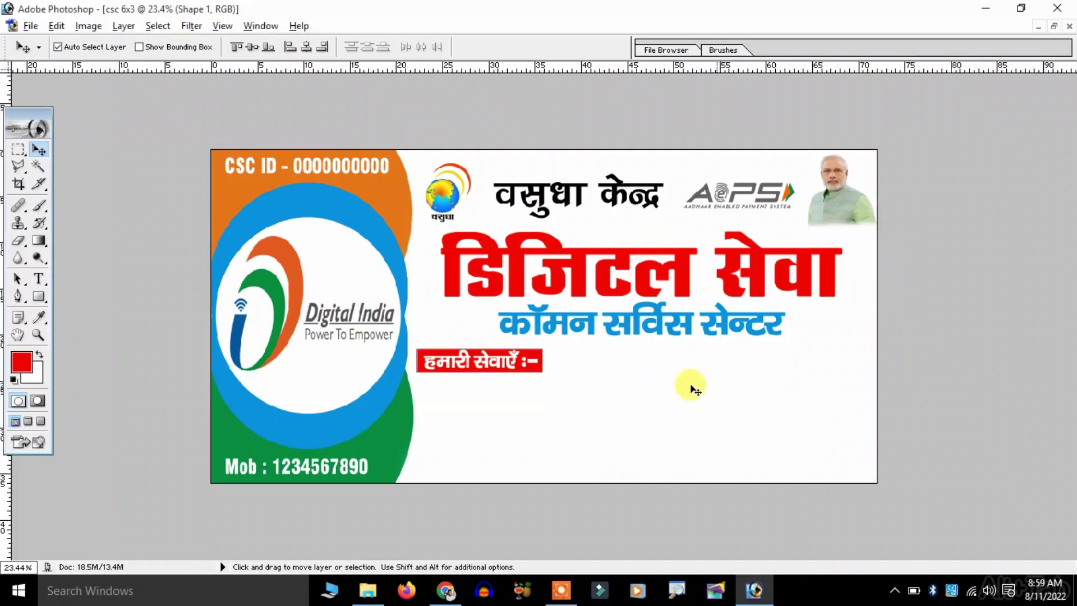
key("ctrl+v")
key("ctrl+t")
mouse_move(576, 308)
left_mouse_down()
mouse_move(711, 412)
mouse_move(767, 472)
left_mouse_up()
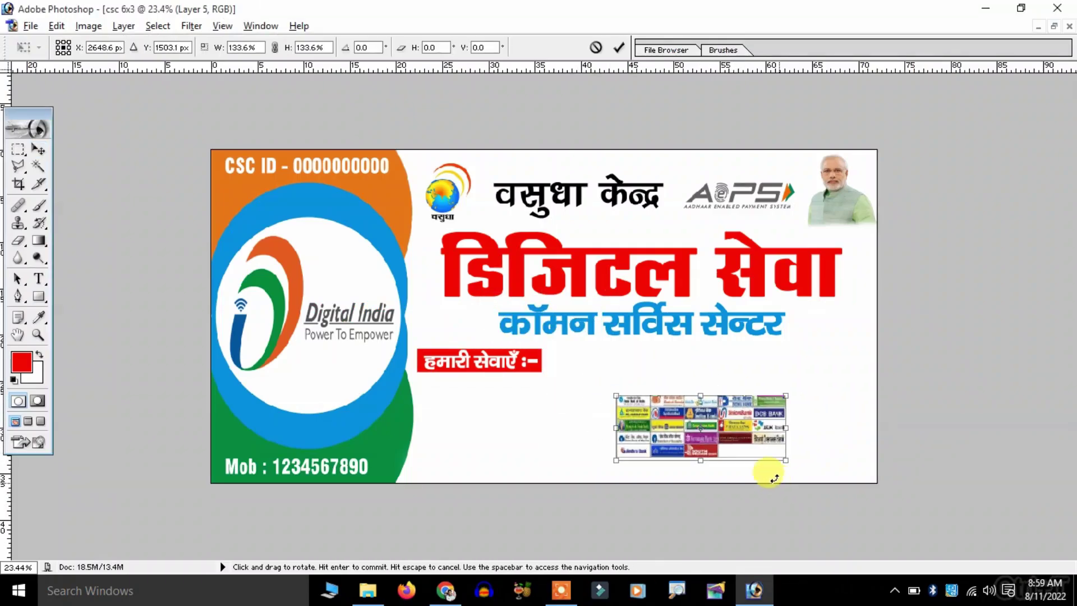
key("Return")
left_click_drag(706, 436, 777, 424)
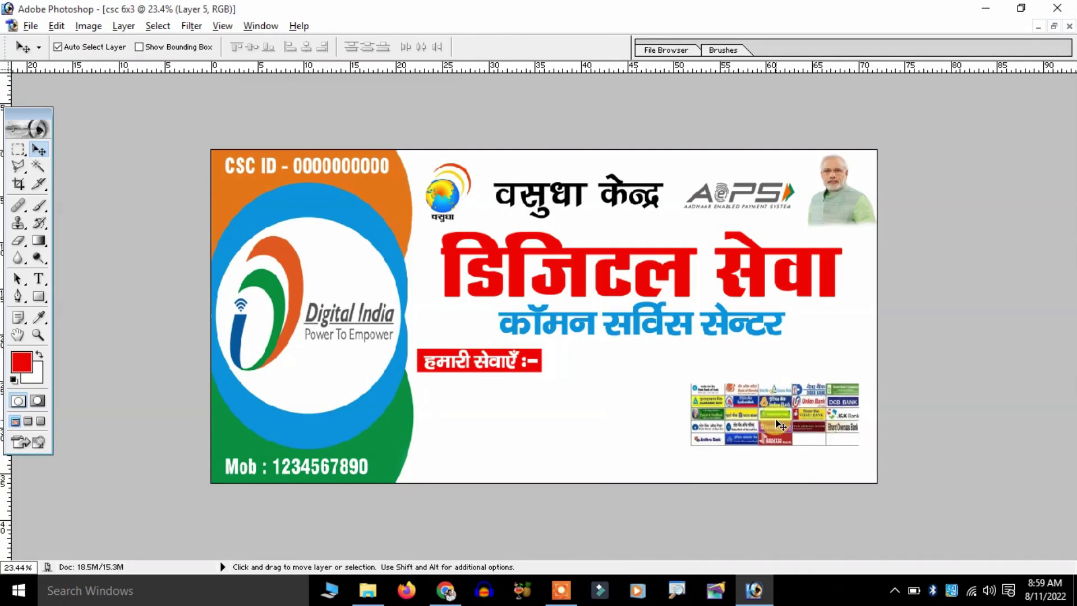
- Stretch the bank logos taller, set them lower, and nudge the हमारी सेवाएँ label down
key("ctrl+t")
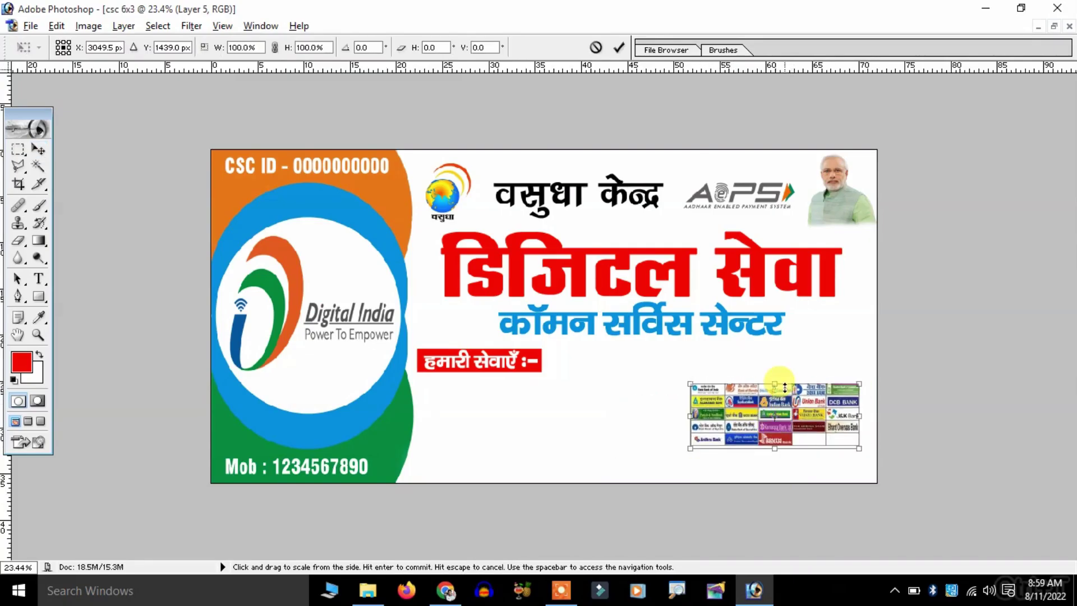
left_click_drag(775, 384, 775, 355)
key("Return")
mouse_move(802, 394)
left_mouse_down()
mouse_move(815, 445)
mouse_move(818, 411)
left_mouse_up()
key("ctrl+t")
key("Return")
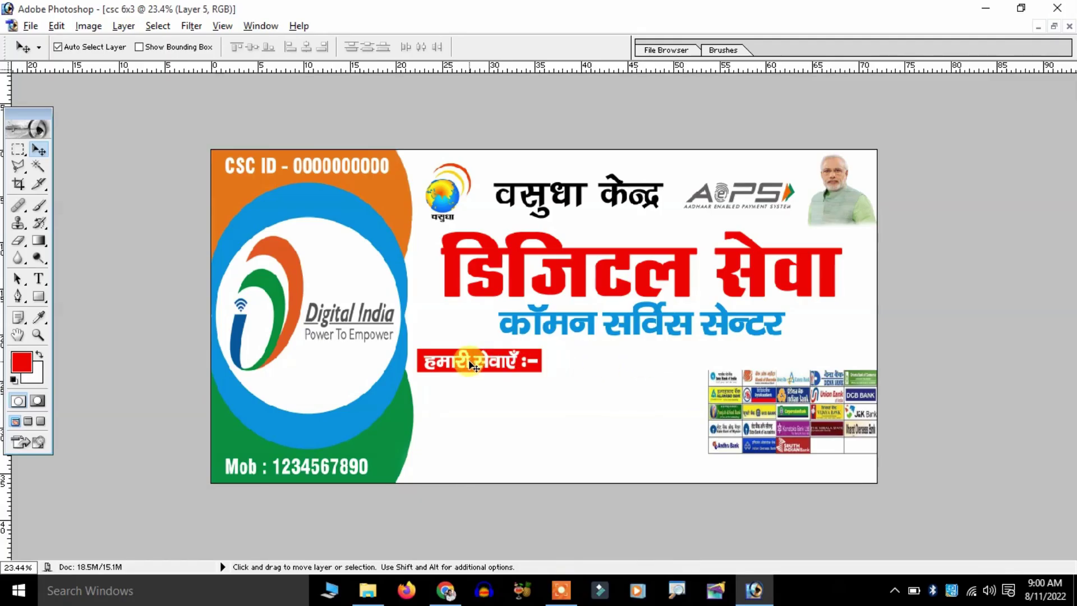
left_click_drag(471, 364, 470, 378)
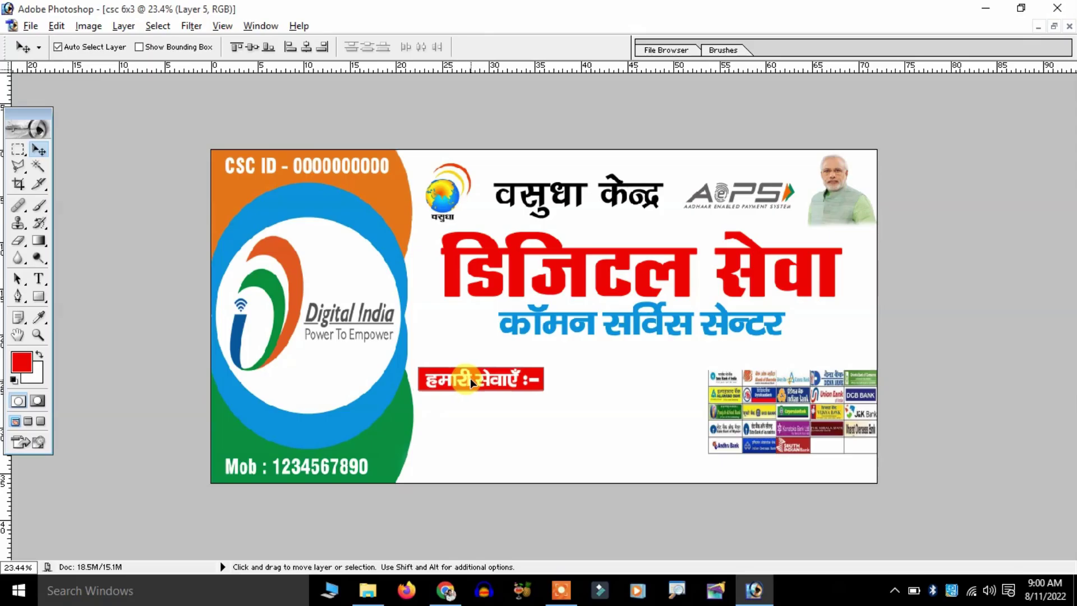
- Draw a bar below the blue subtitle, rasterize it and apply Motion Blur
left_click(39, 298)
left_click_drag(444, 340, 781, 358)
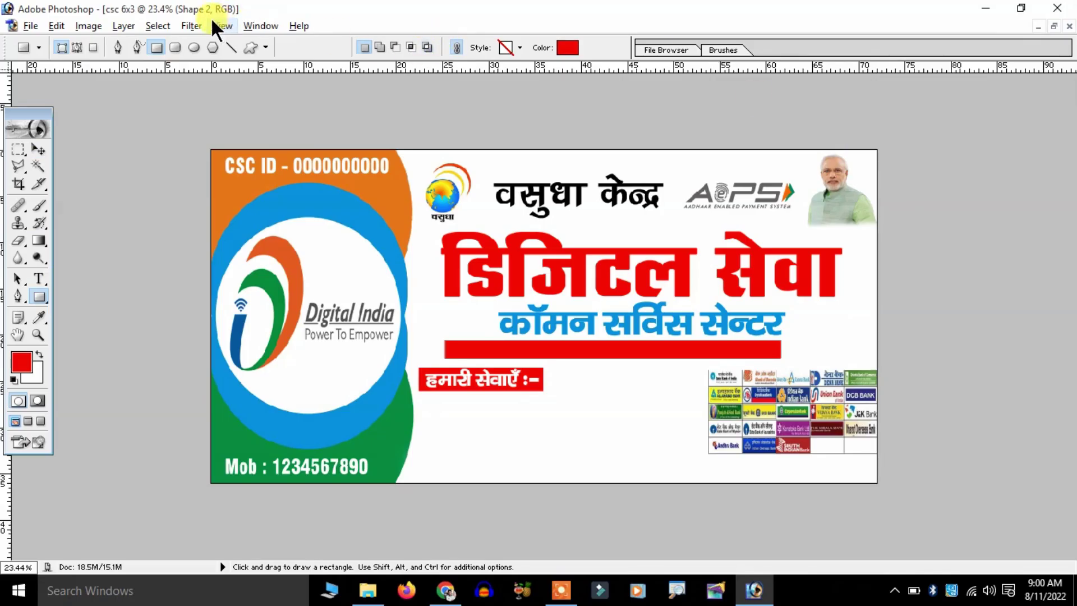
left_click(192, 25)
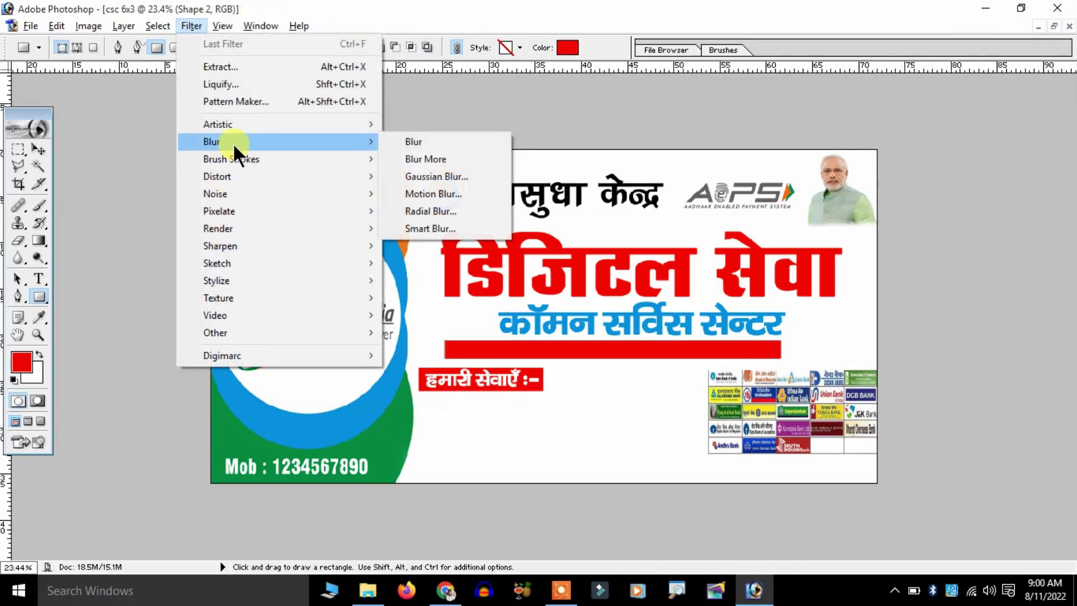
left_click(426, 193)
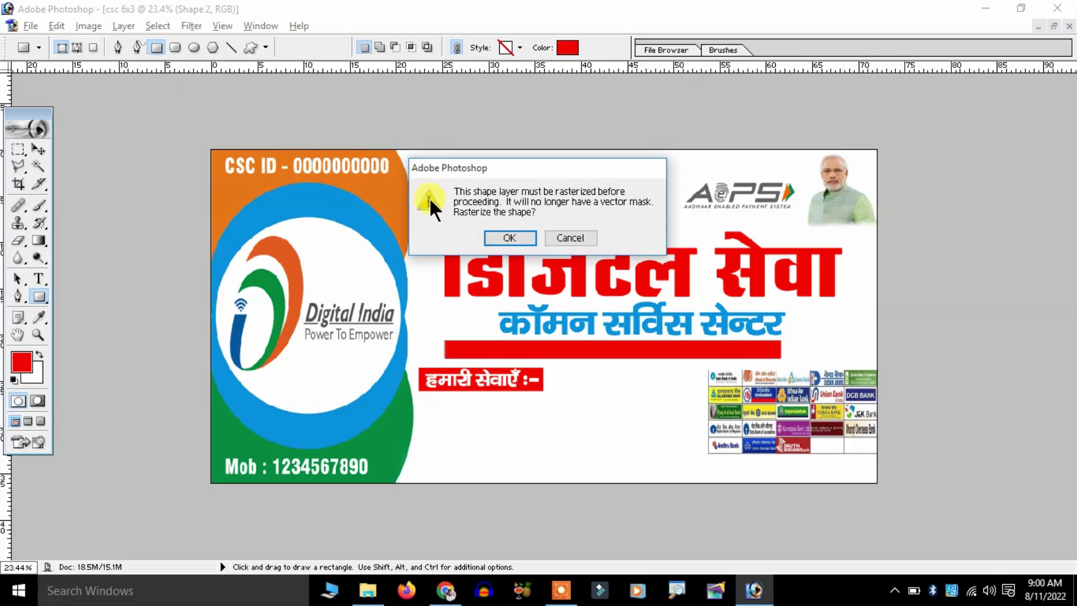
left_click(509, 237)
left_click_drag(316, 374, 325, 373)
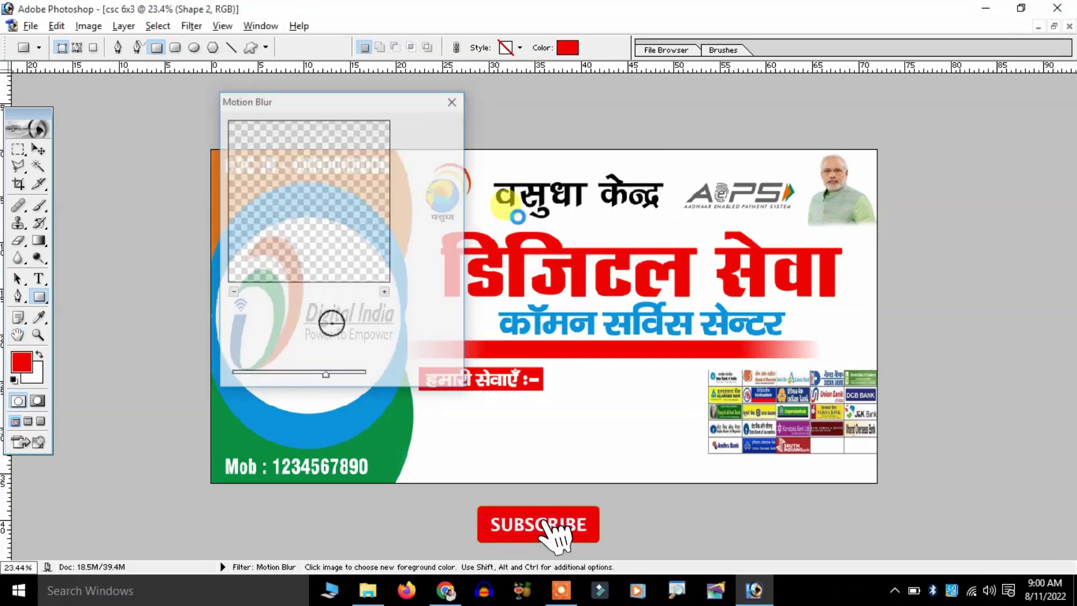
left_click(39, 149)
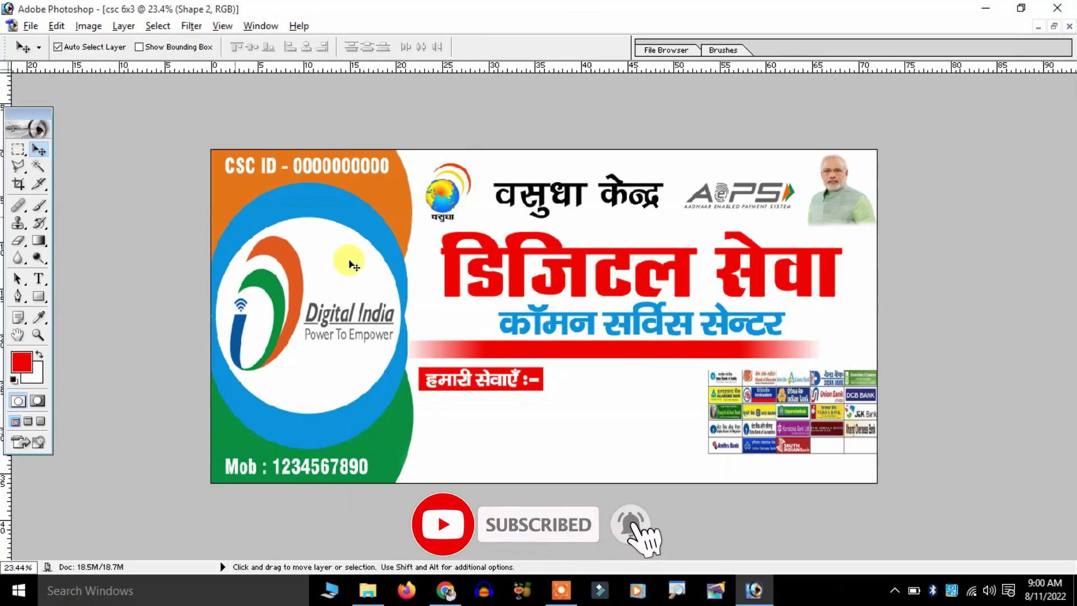
left_click_drag(601, 356, 616, 355)
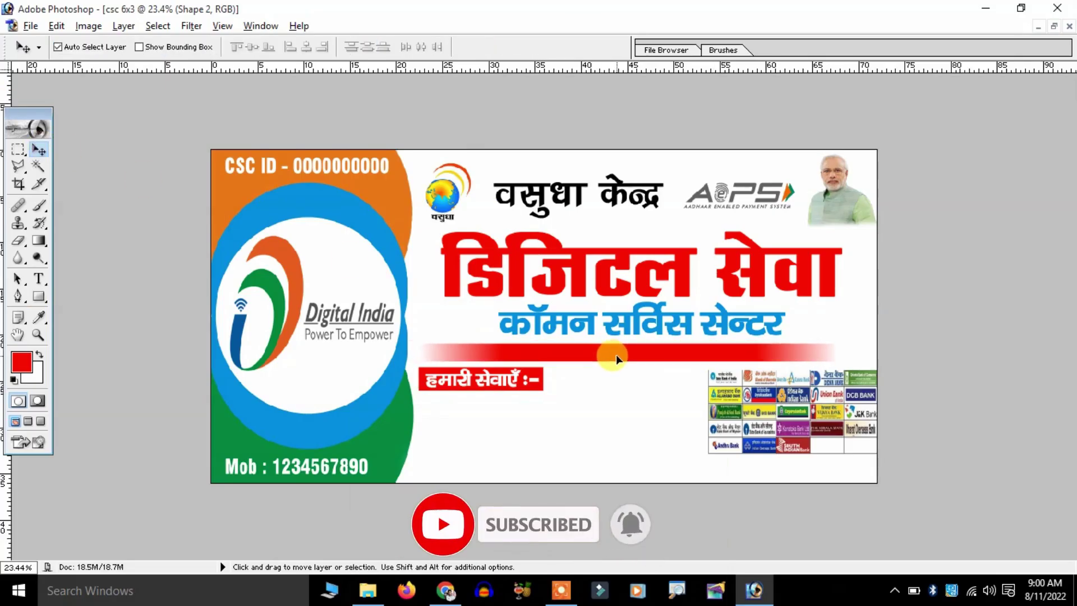
- Give the blurred bar a green (00923F) Color Overlay sampled from the banner
left_click(125, 26)
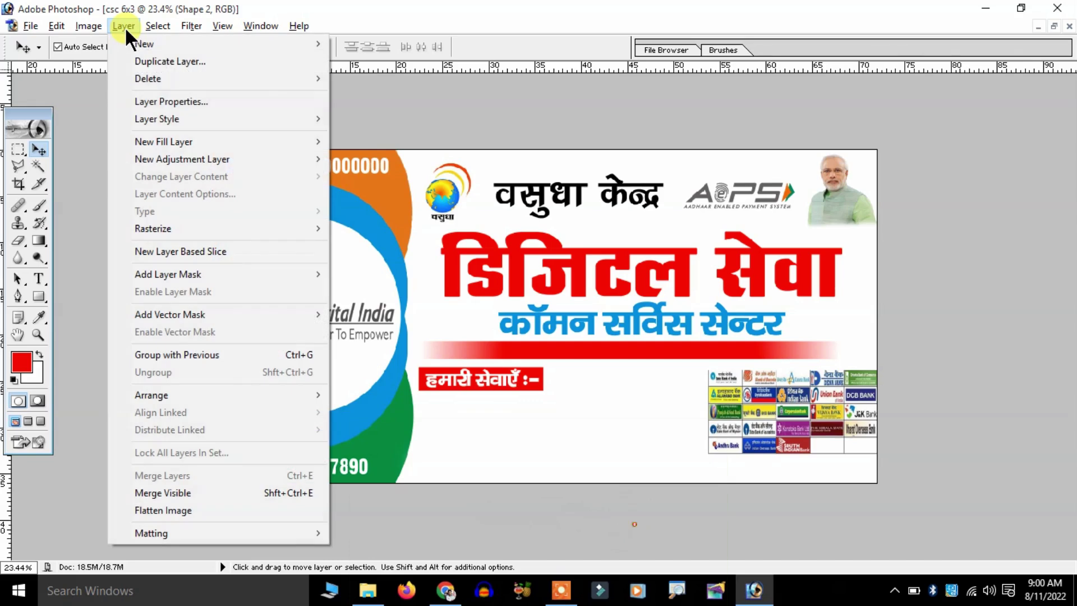
mouse_move(157, 119)
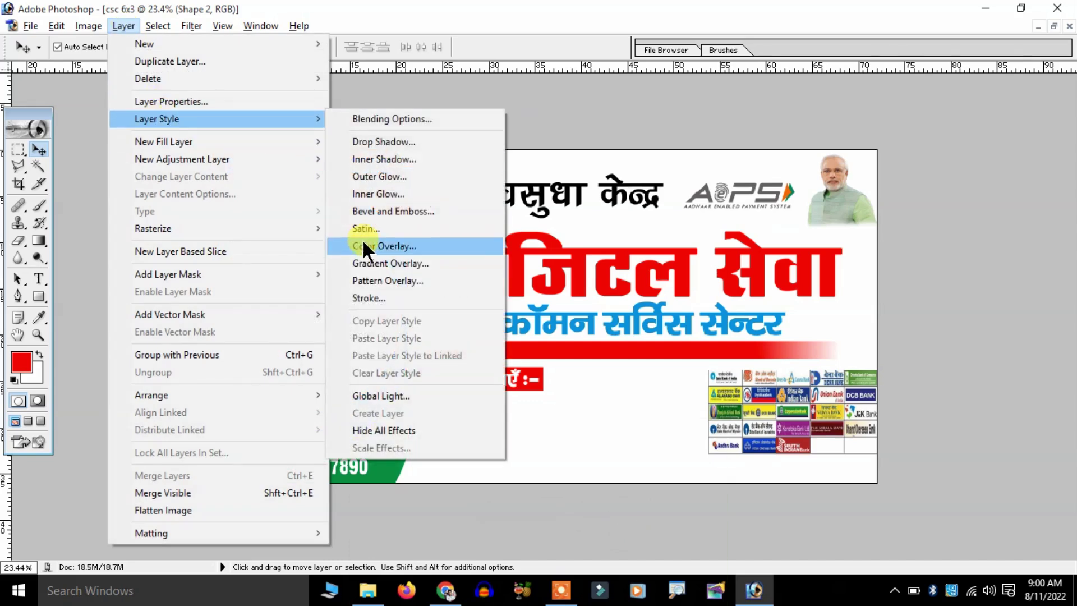
left_click(363, 242)
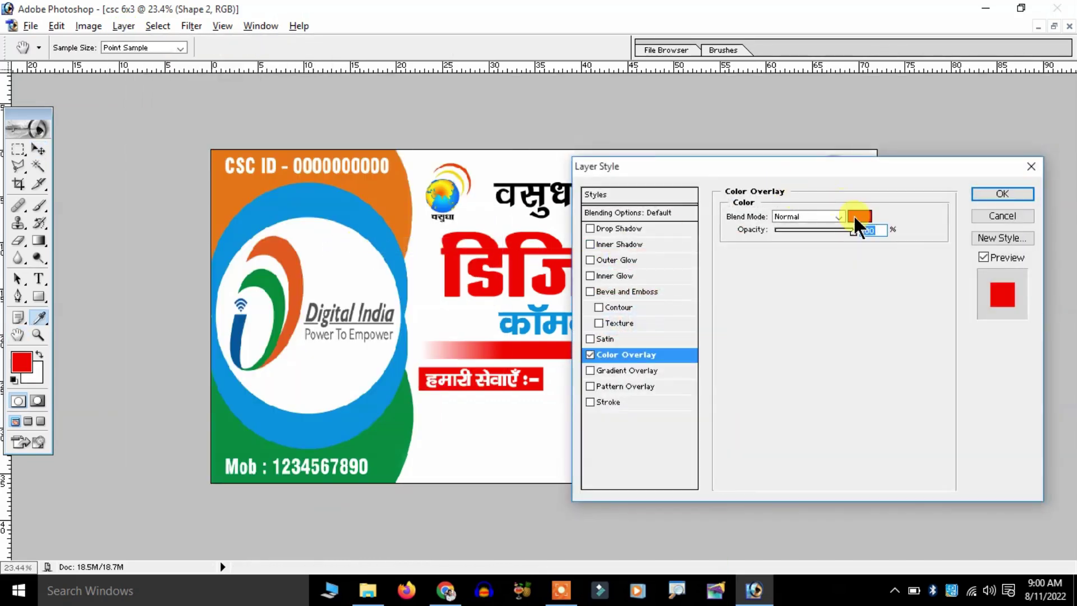
left_click(856, 217)
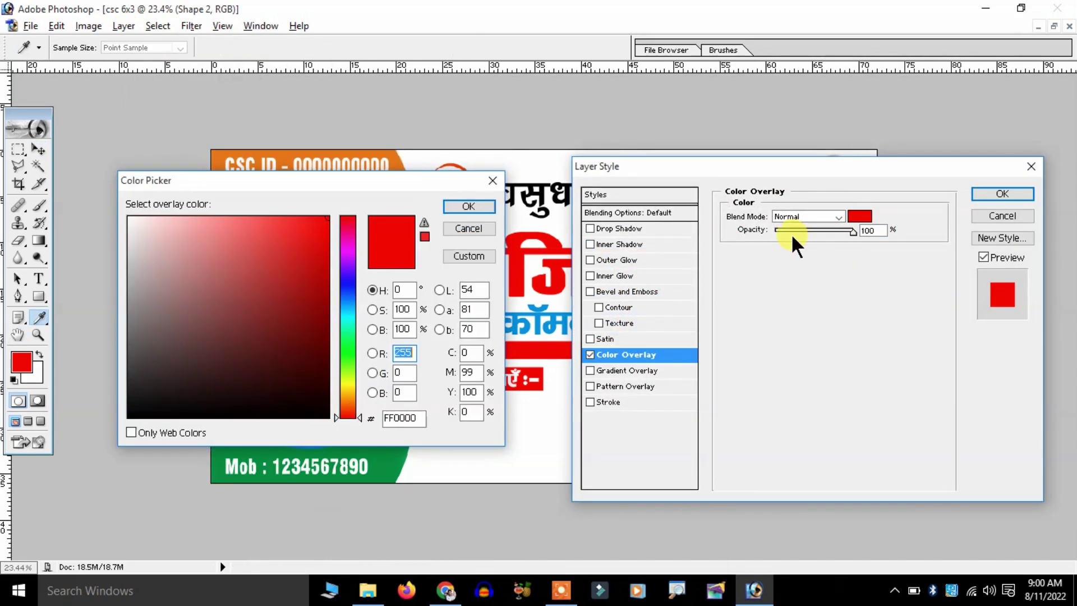
left_click(370, 452)
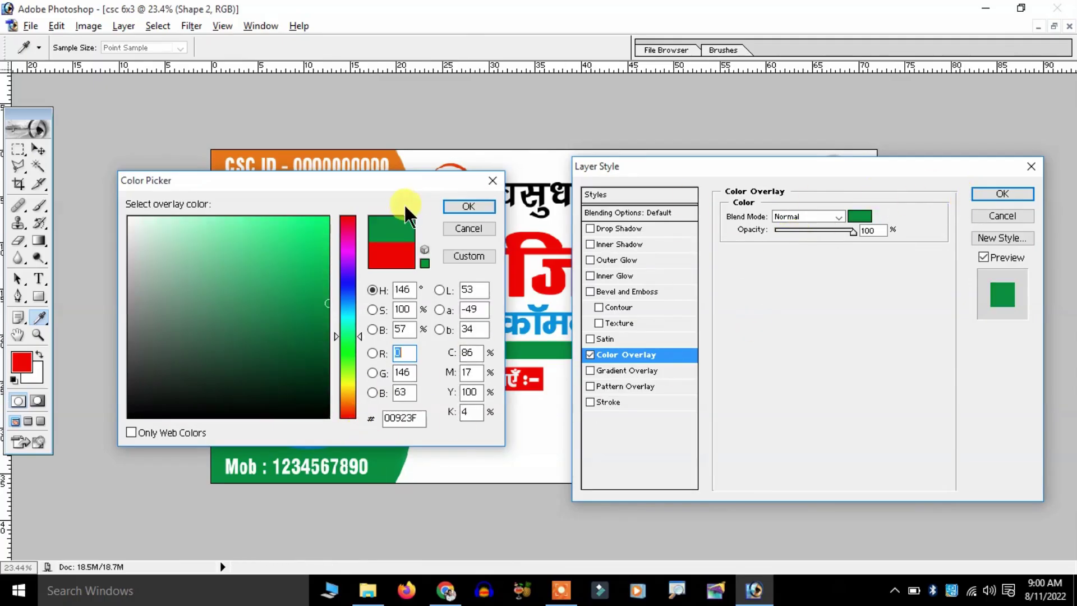
left_click(462, 207)
left_click(985, 193)
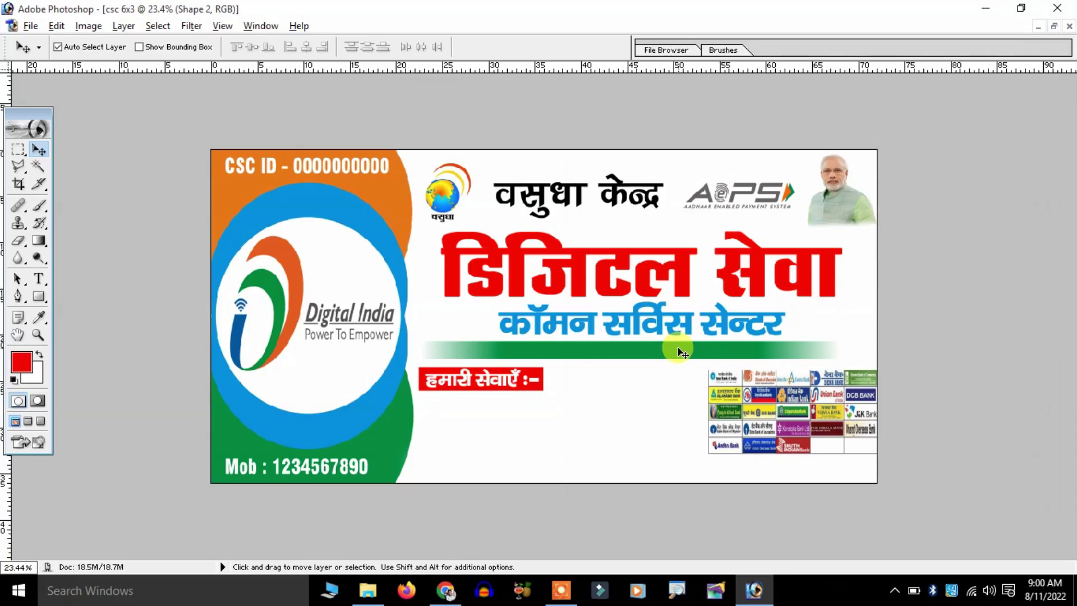
scroll(679, 350, "up", 1)
scroll(677, 354, "up", 1)
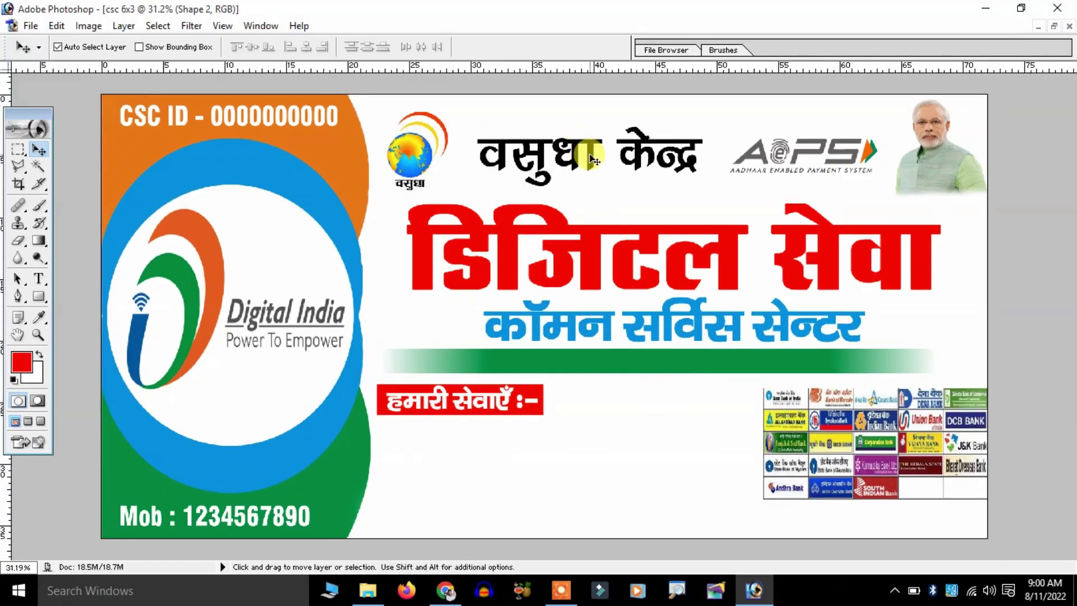
- Duplicate the वसुधा केन्द्र text, retype it as the bank-deposit line, and move it onto the green bar
left_click_drag(590, 158, 596, 448)
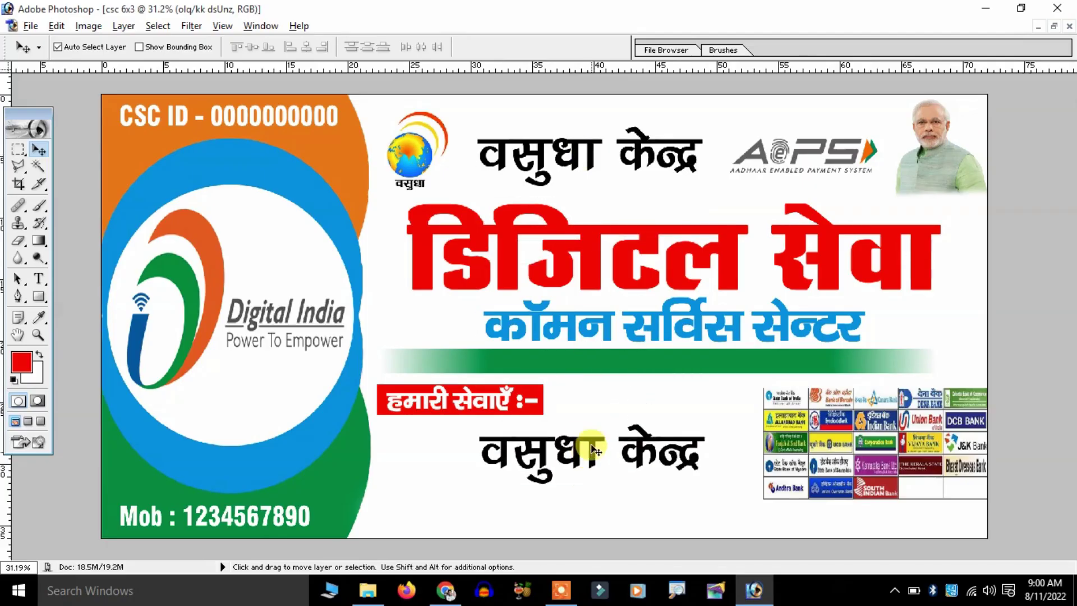
left_click(38, 279)
left_click(555, 469)
key("ctrl+a")
type("lHkh c")
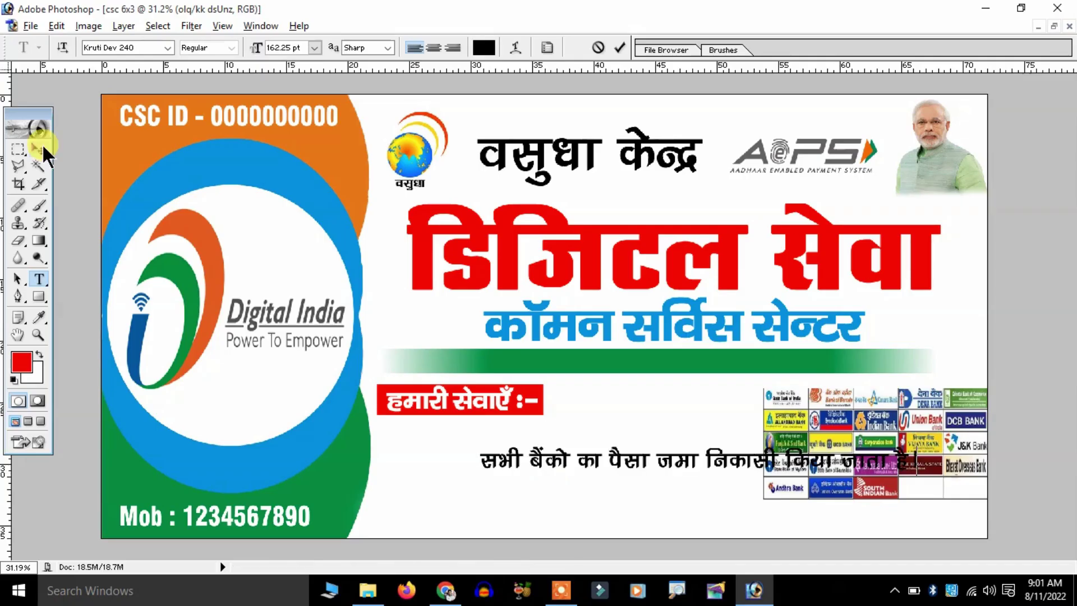
left_click(40, 149)
left_click_drag(519, 460, 480, 363)
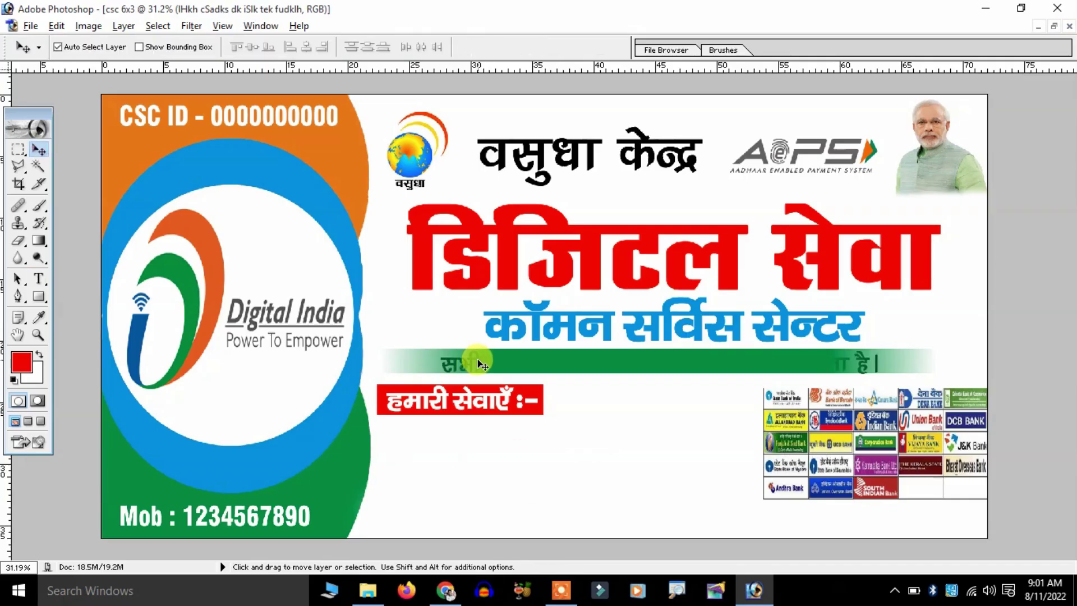
- Move the bank-deposit text layer to the top of the Layers panel
left_click(261, 25)
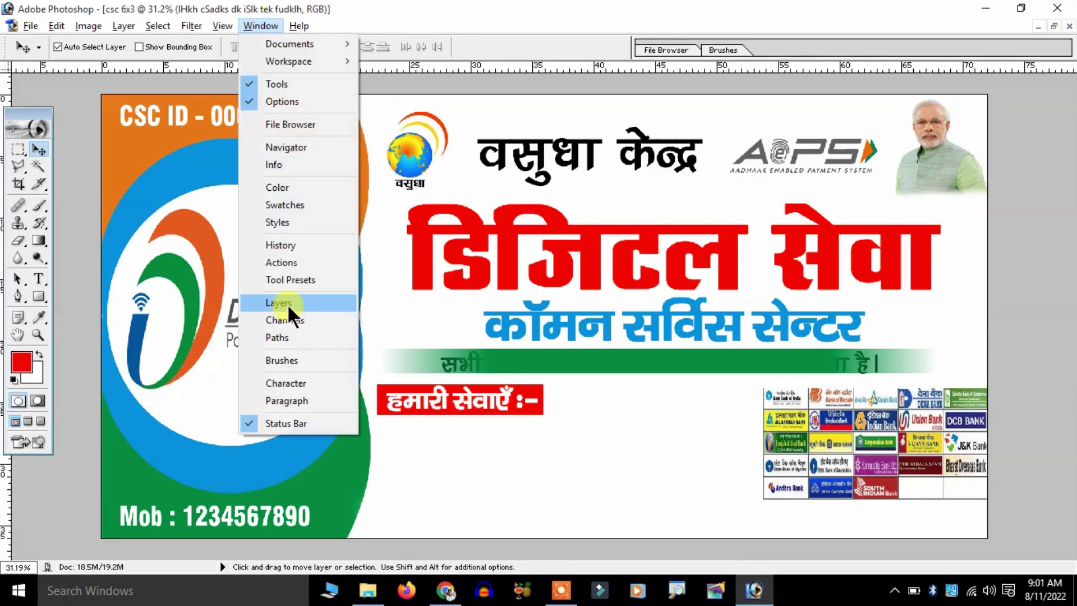
left_click(289, 306)
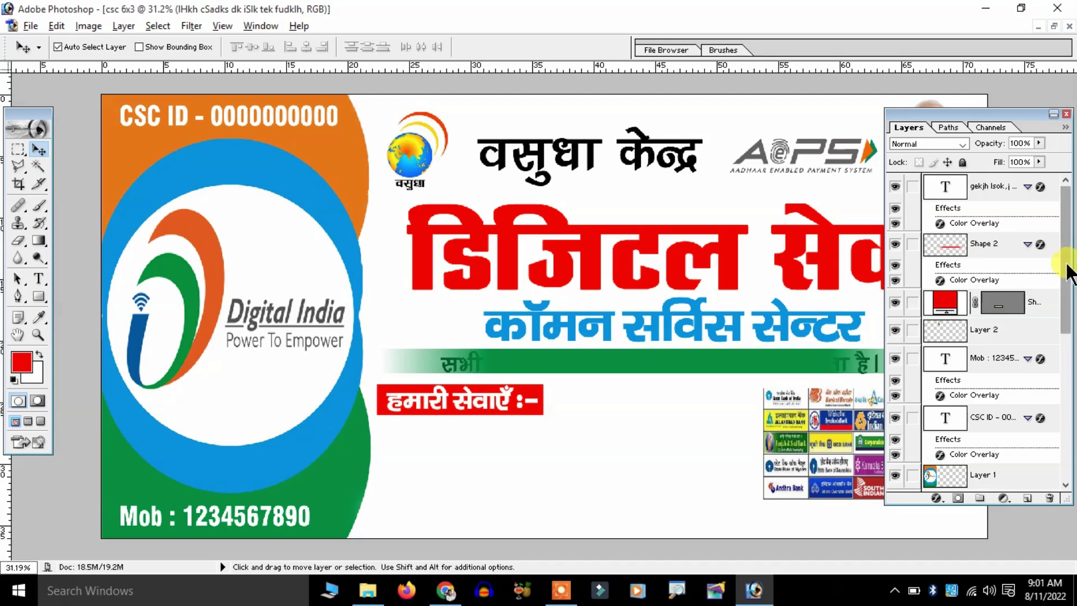
left_click_drag(1068, 244, 1066, 369)
mouse_move(1002, 416)
left_mouse_down()
mouse_move(1008, 257)
mouse_move(1073, 110)
left_mouse_up()
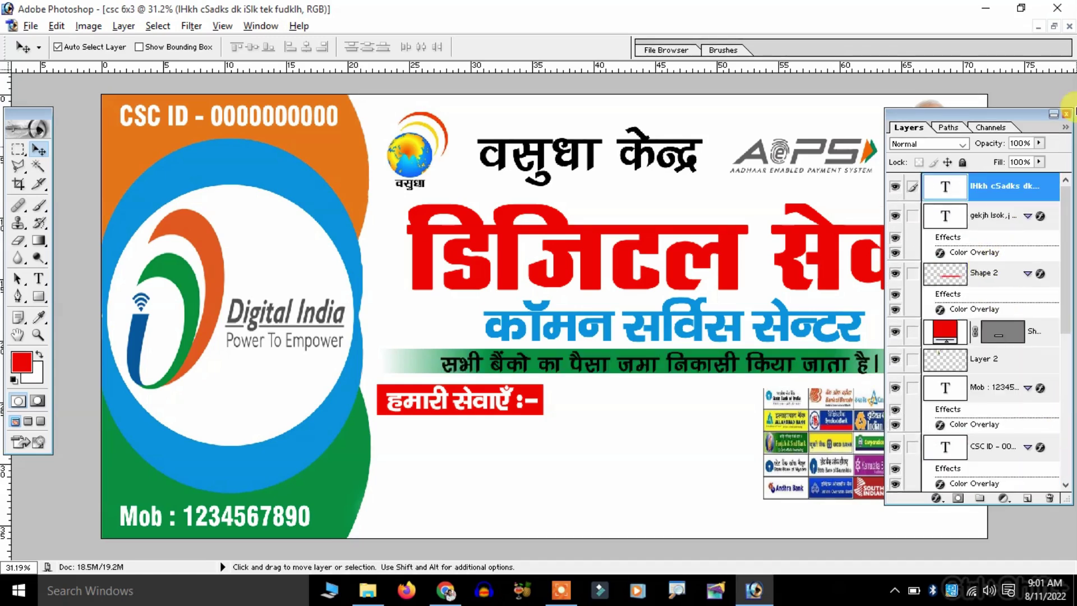
left_click(1067, 114)
scroll(765, 294, "up", 1)
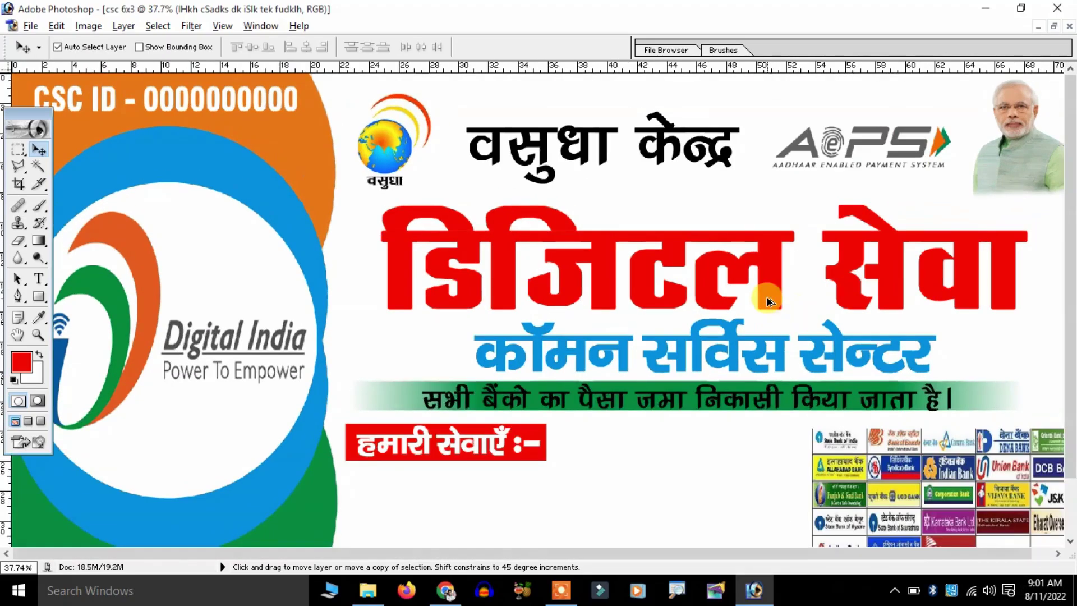
- Add a red (ff0000) Color Overlay to the bank-deposit text
left_click(131, 31)
mouse_move(156, 119)
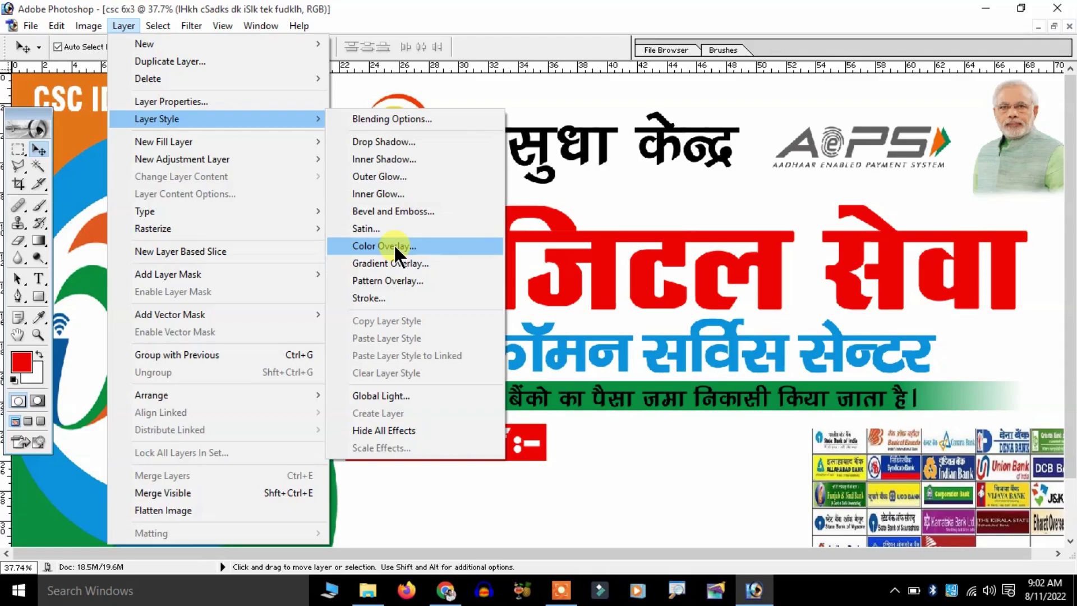
left_click(394, 245)
left_click(859, 215)
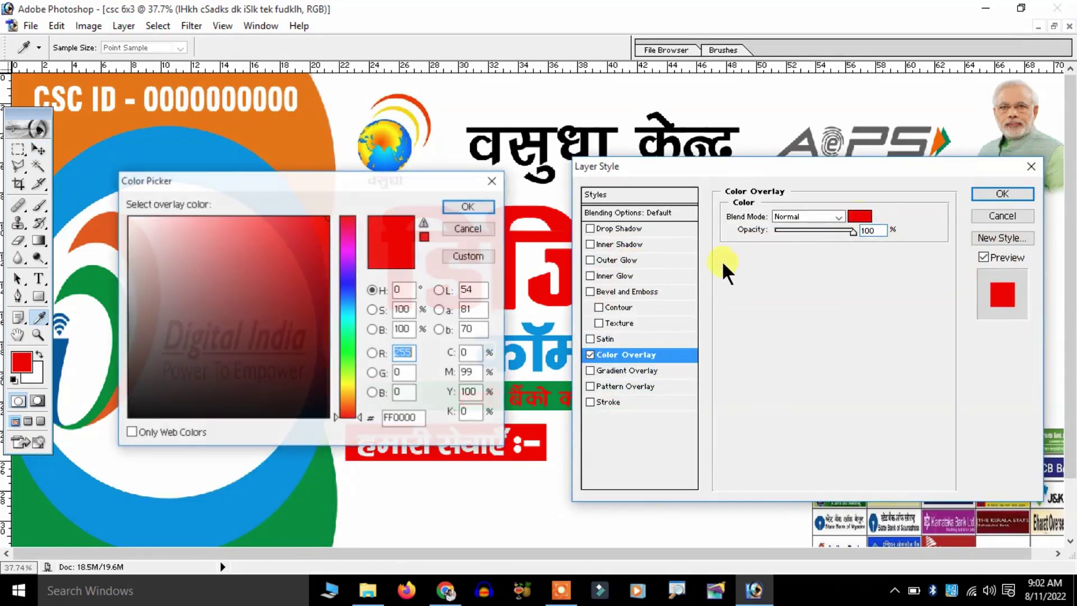
left_click(131, 219)
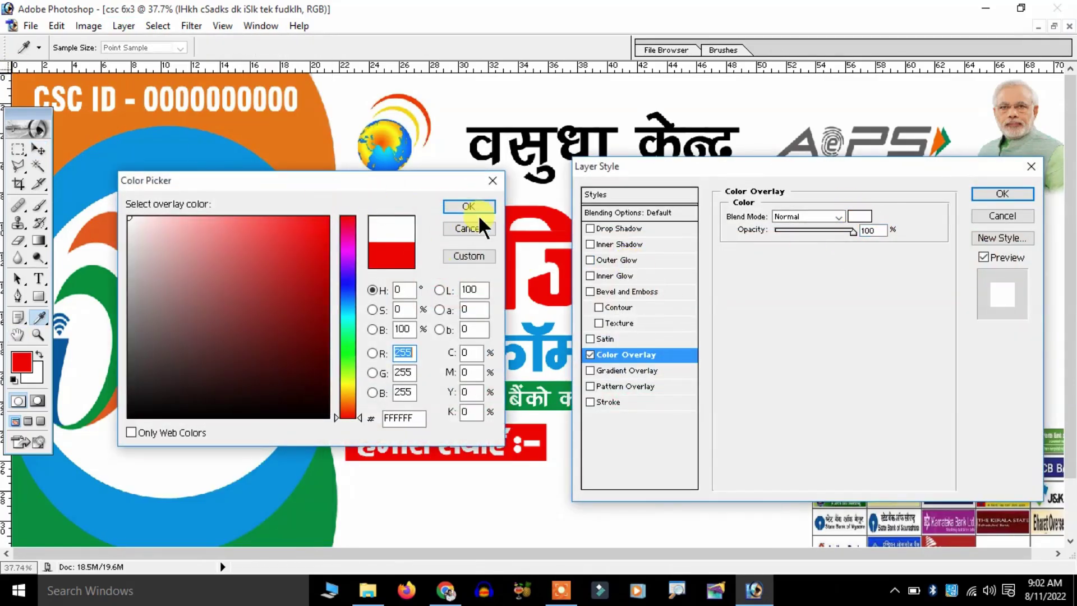
left_click(473, 207)
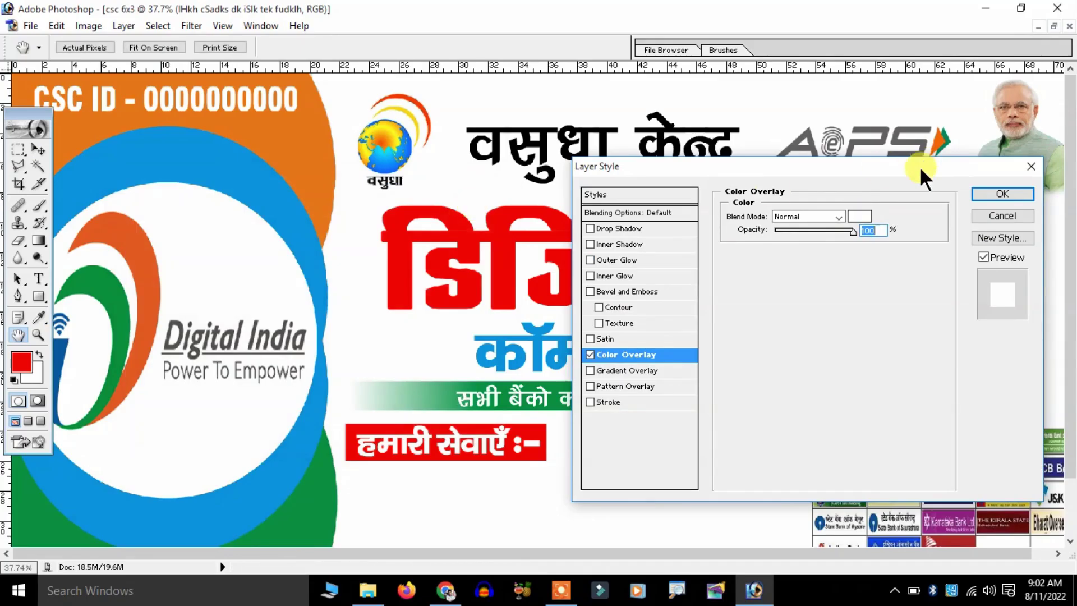
left_click(851, 213)
type("ff0000")
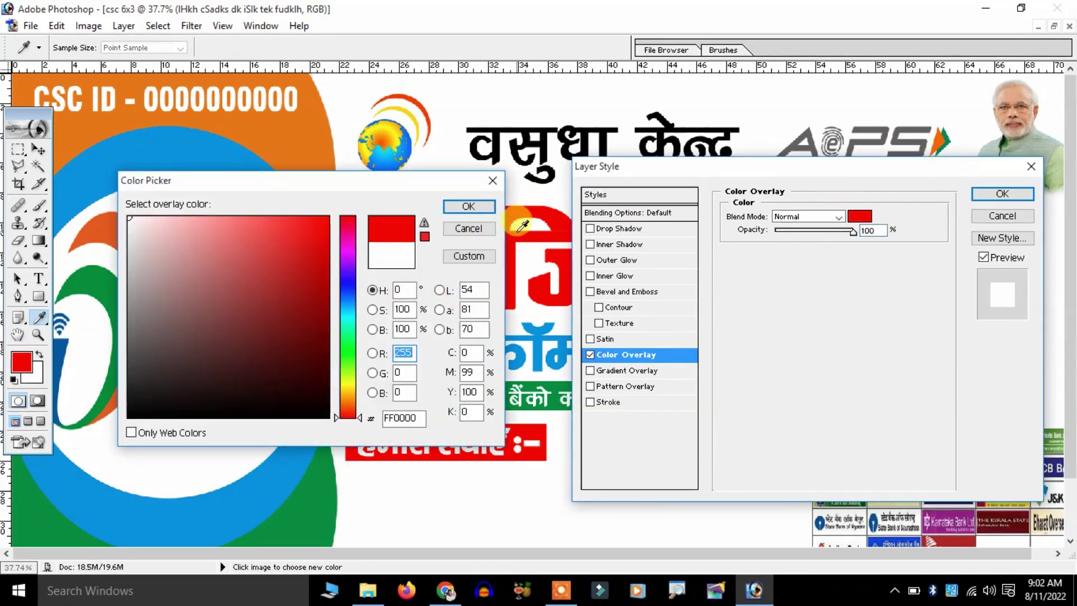
left_click(469, 204)
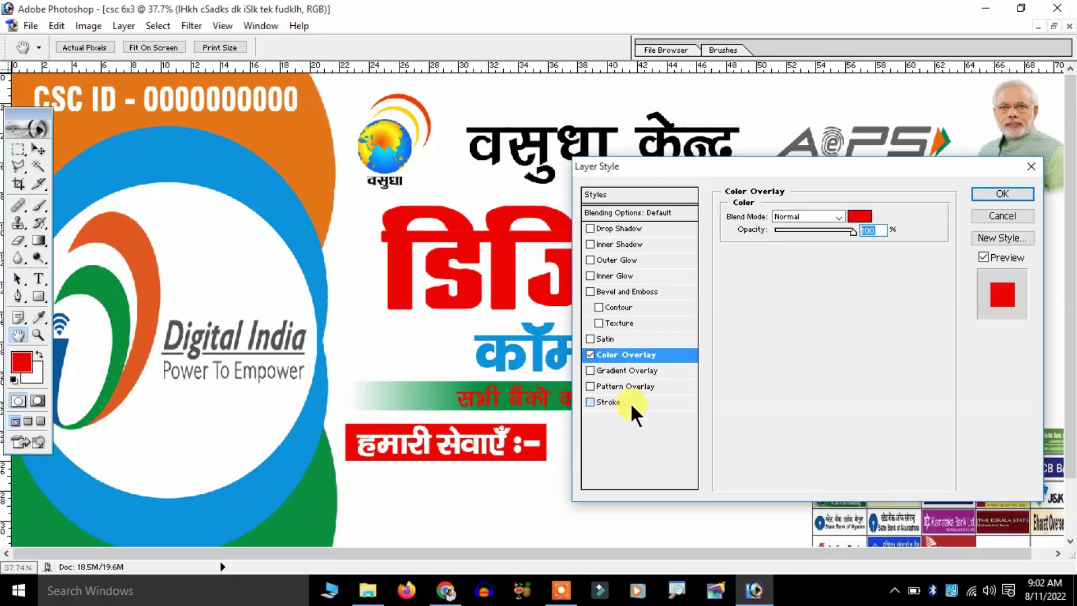
- Add a white Stroke outline to the bank-deposit text
left_click(631, 402)
left_click(763, 308)
left_click(130, 219)
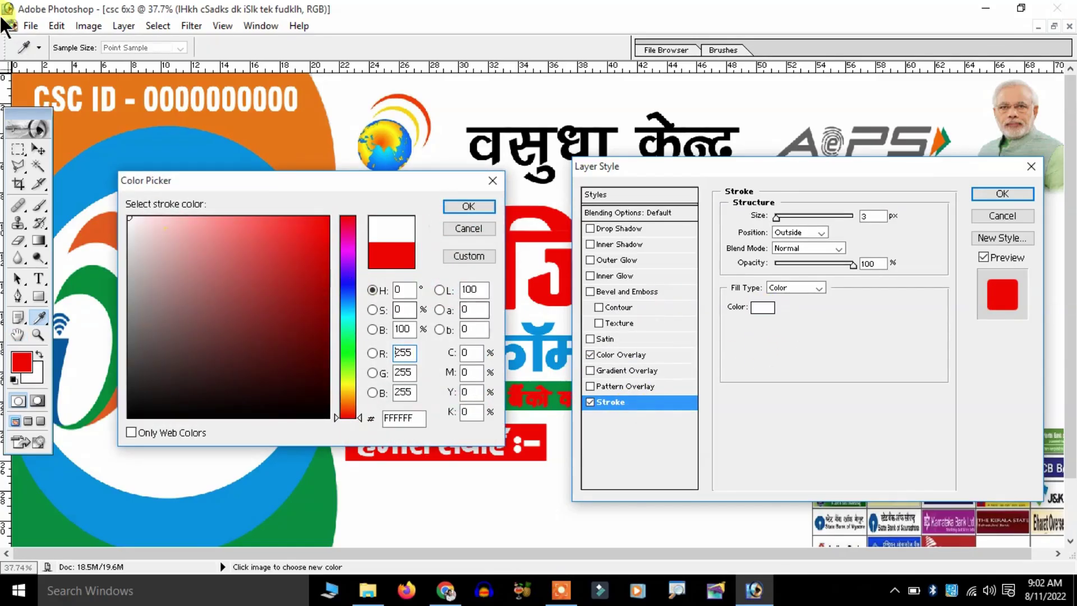
left_click(480, 206)
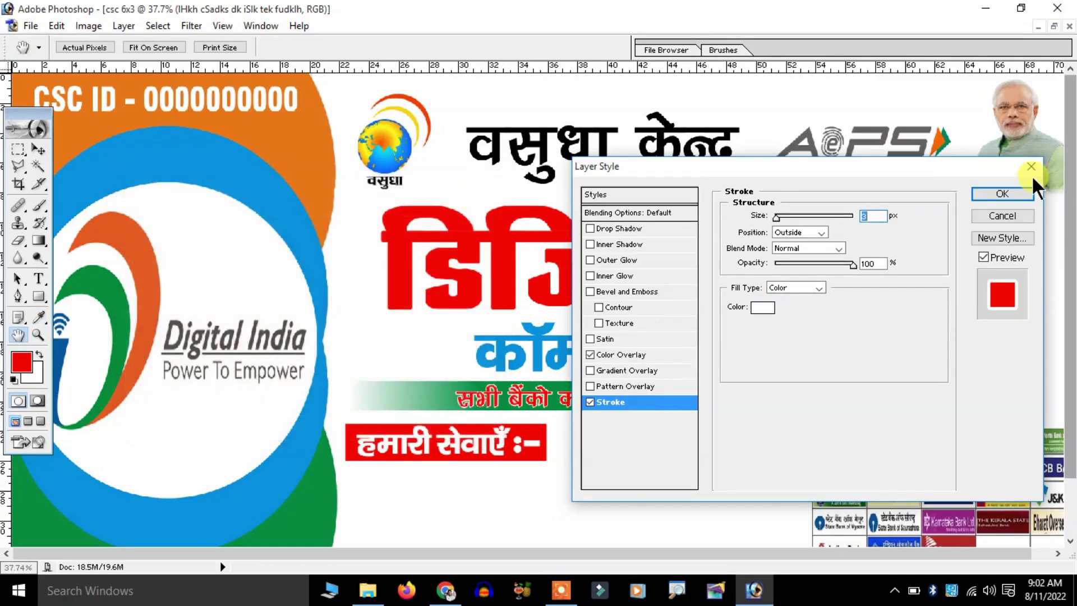
left_click(1006, 193)
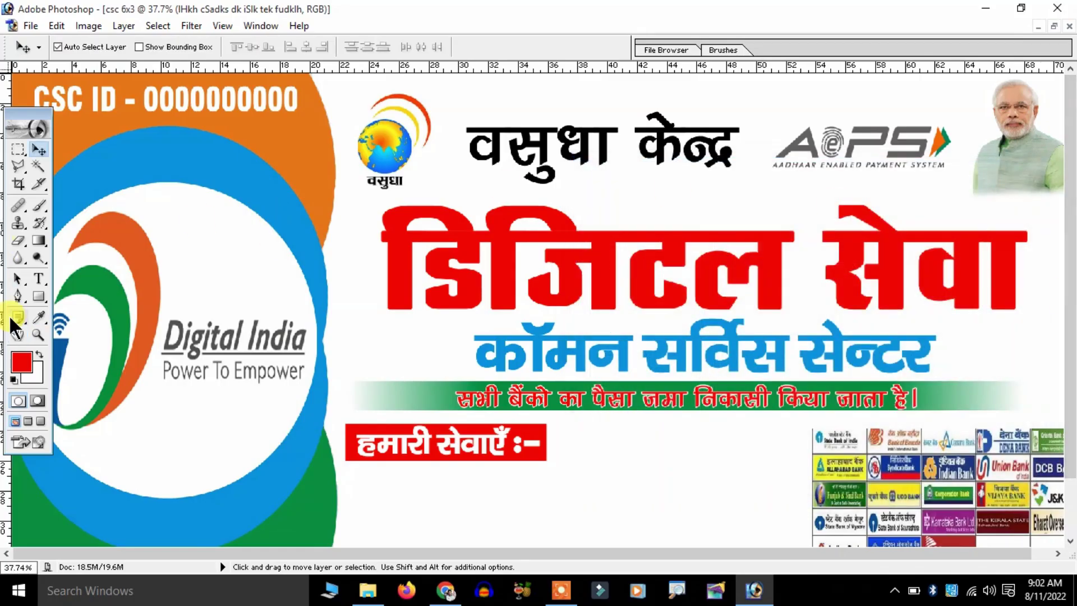
- Set the bank-deposit line's font to RAJ 04
left_click(39, 278)
triple_click(530, 399)
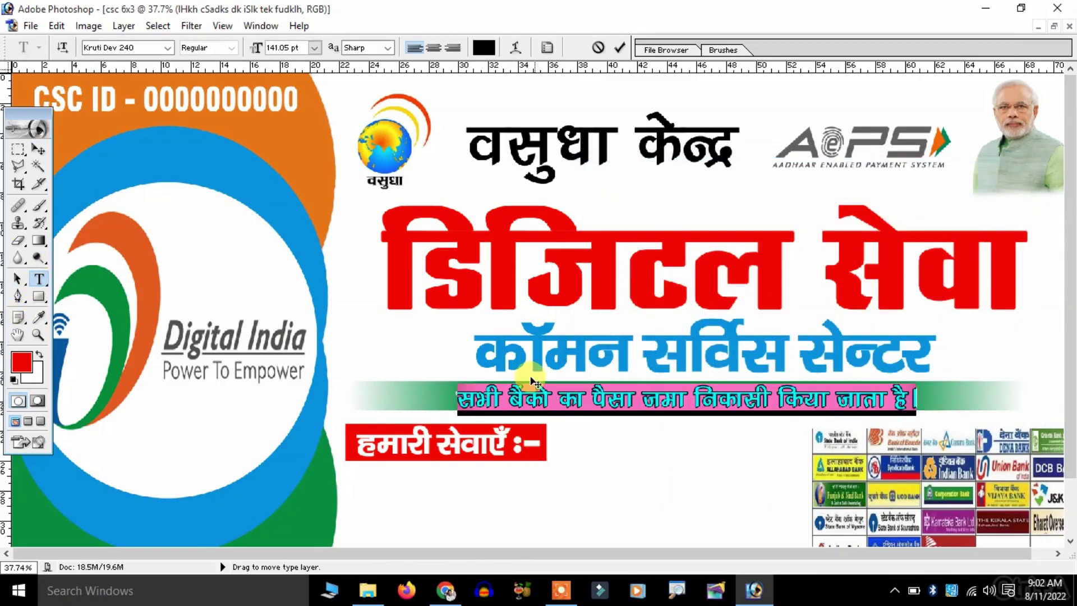
left_click(133, 45)
type("RAJ 04")
key("Return")
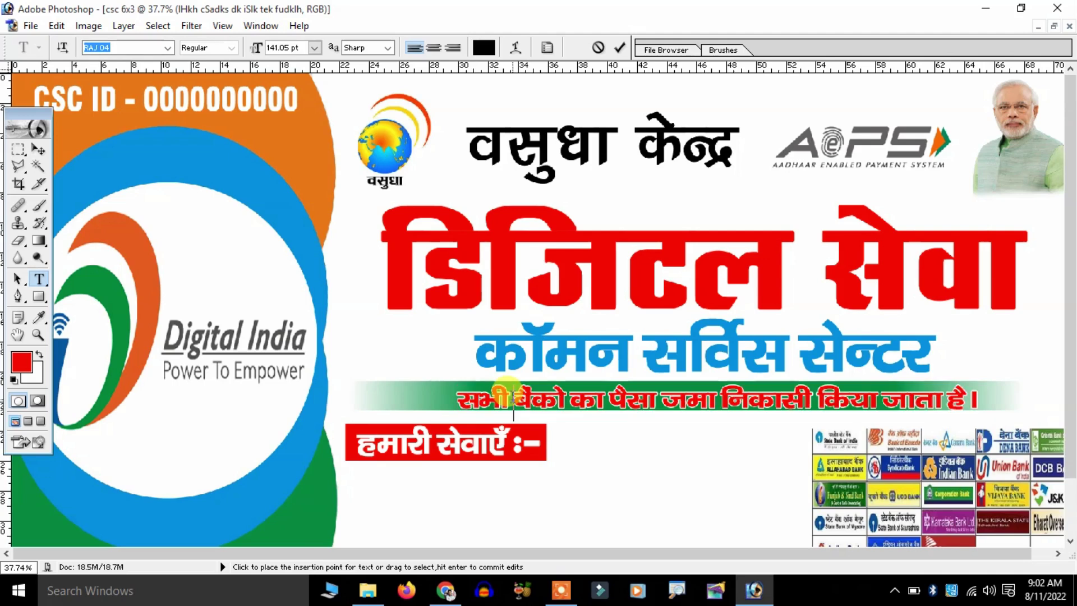
- Move the bank-deposit line onto the strip, and raise the हमारी सेवाएँ label and bank-logo grid slightly
left_click(38, 149)
key("ctrl+0")
left_click_drag(634, 340, 636, 355)
left_click_drag(462, 400, 463, 389)
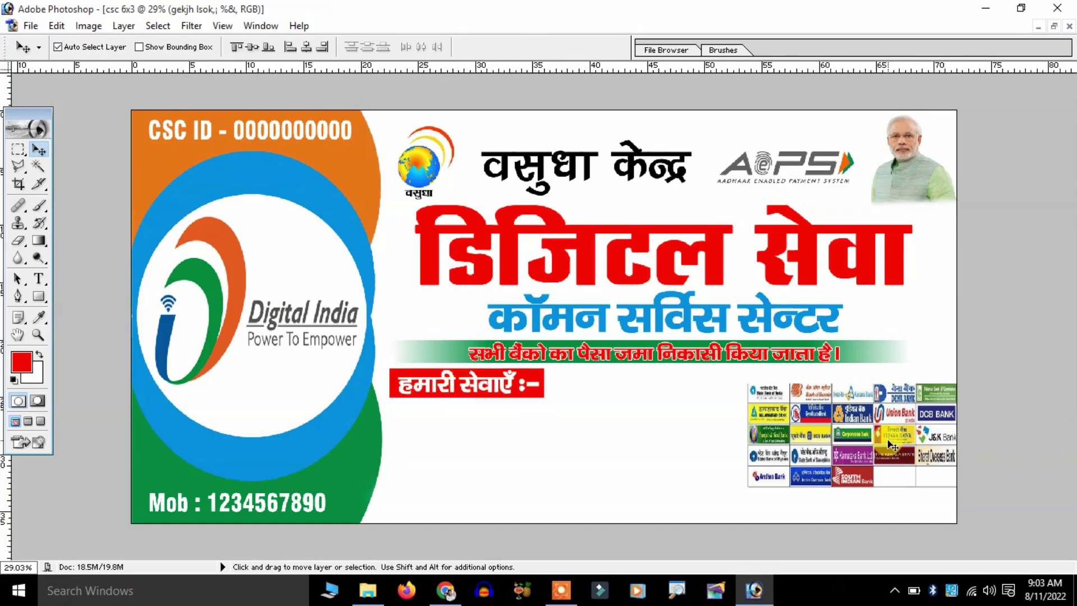
left_click_drag(889, 443, 890, 433)
- Select the background layer on the canvas
left_click(889, 433)
left_click(636, 443)
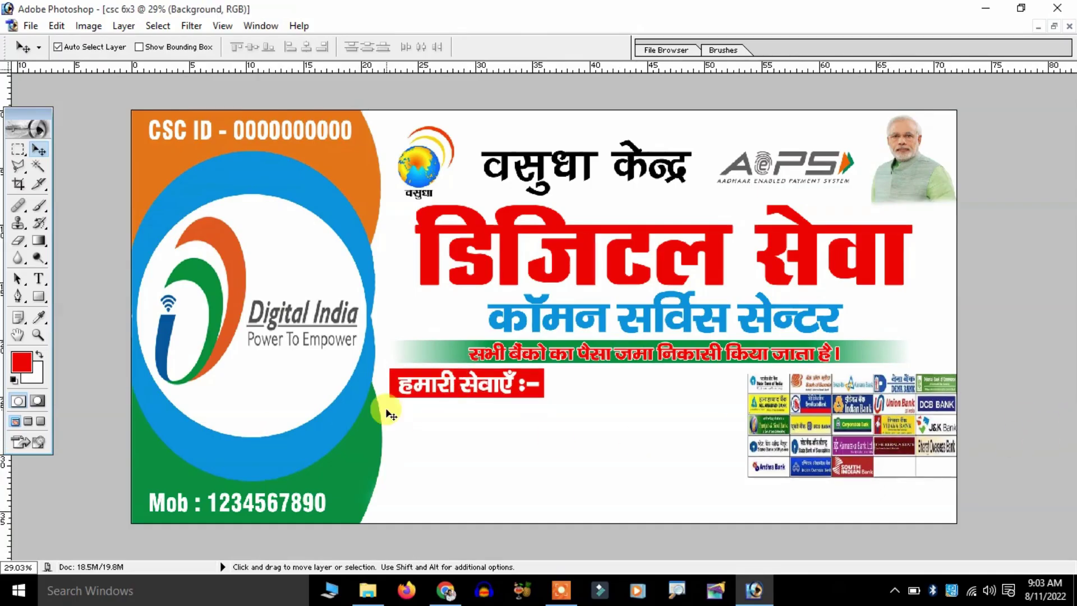
scroll(459, 418, "up", 1)
scroll(489, 413, "up", 1)
scroll(488, 412, "up", 1)
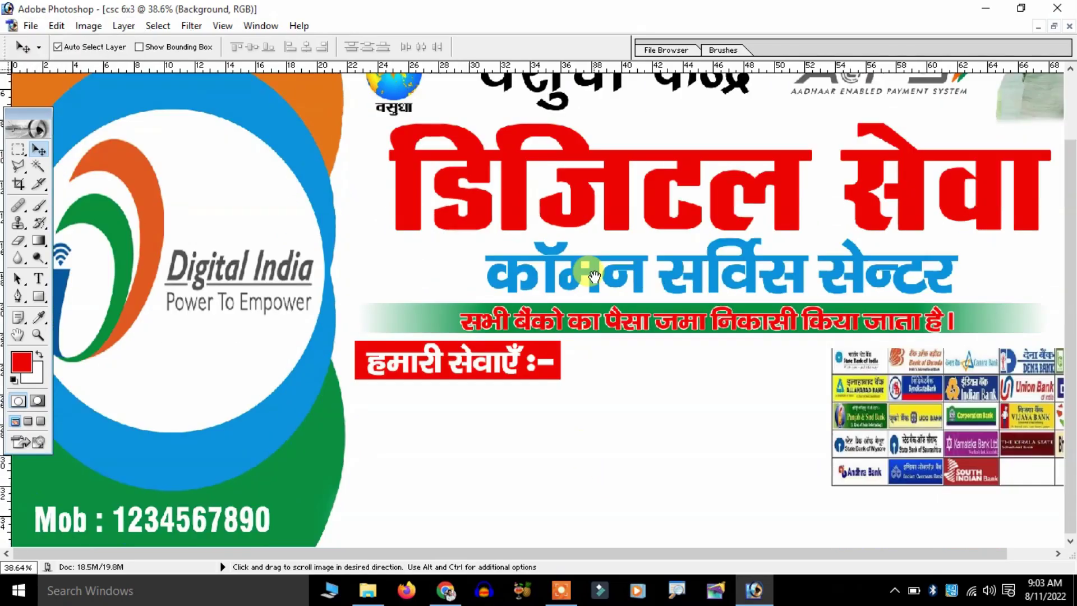
- Draw a red five-pointed star custom shape below the हमारी सेवाएँ label
left_click(37, 296)
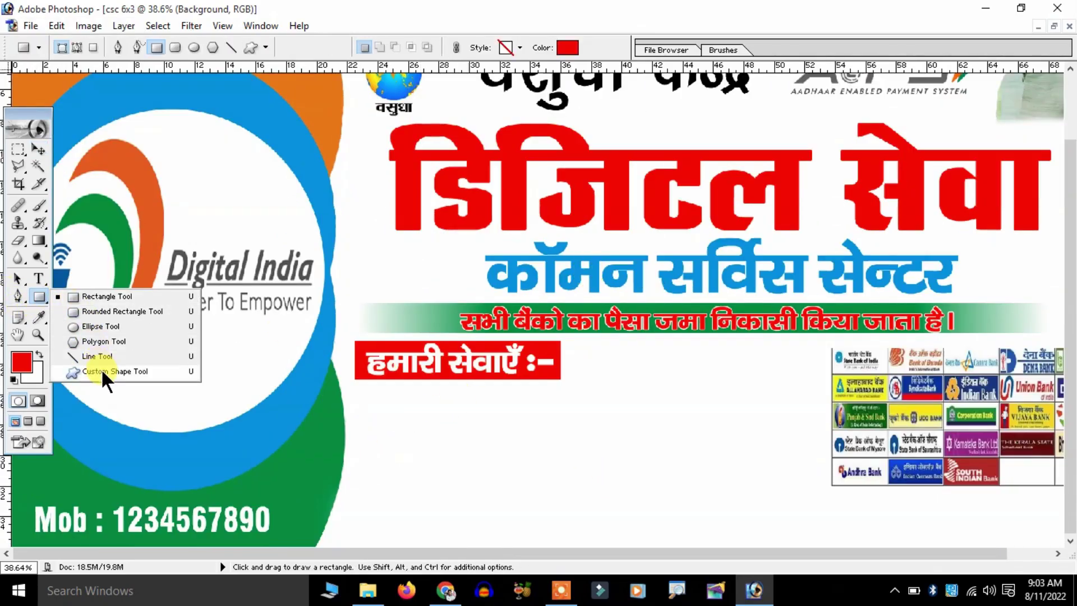
left_click(101, 370)
right_click(389, 202)
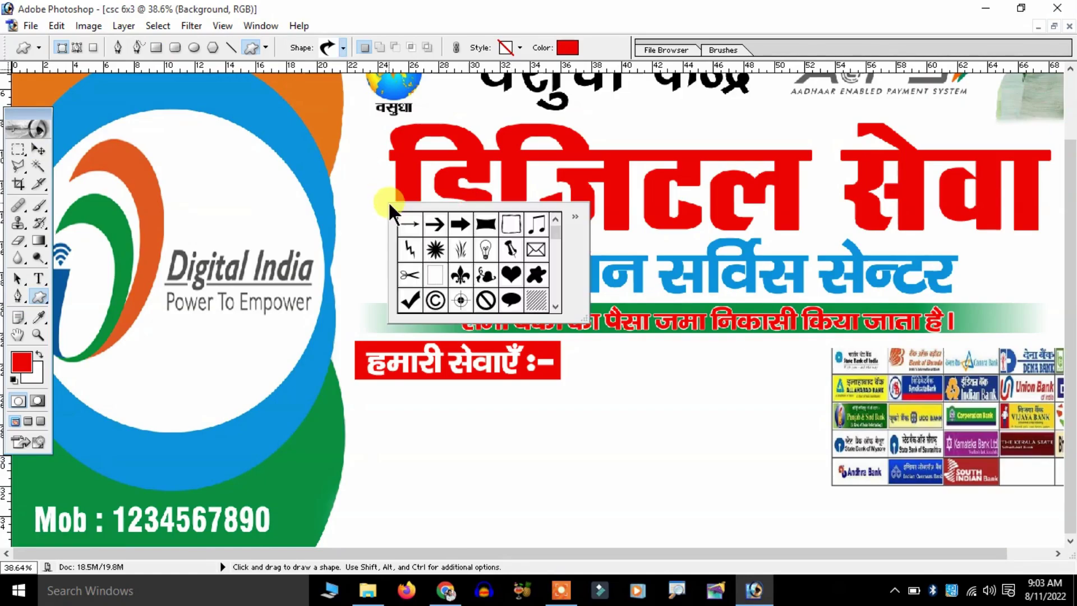
scroll(451, 249, "up", 2)
scroll(452, 249, "down", 2)
scroll(451, 249, "down", 2)
scroll(452, 249, "down", 2)
left_click_drag(585, 318, 681, 483)
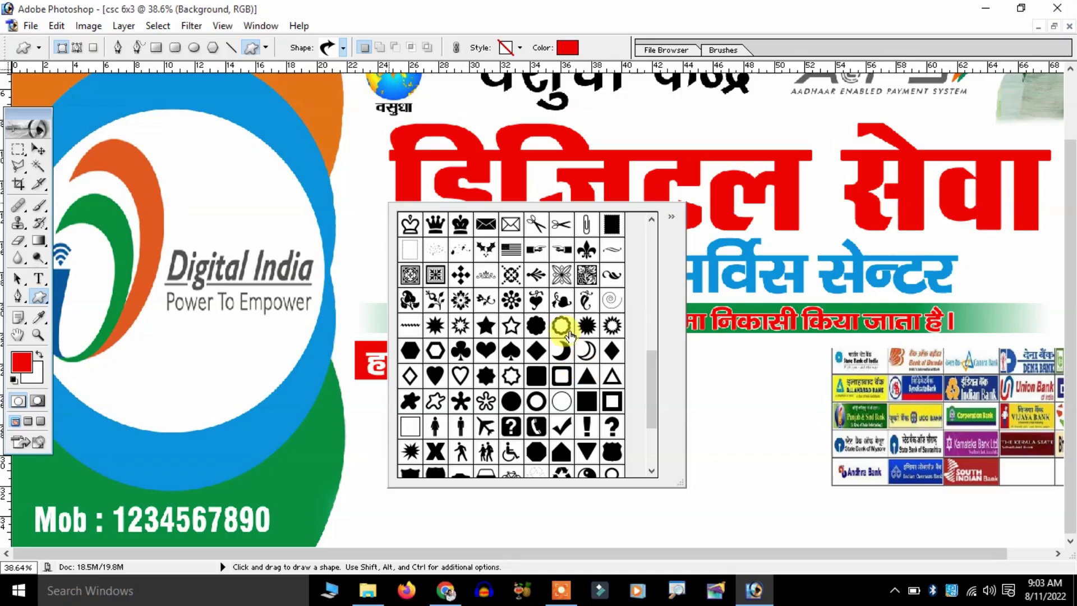
left_click(672, 364)
left_click_drag(380, 409, 410, 441)
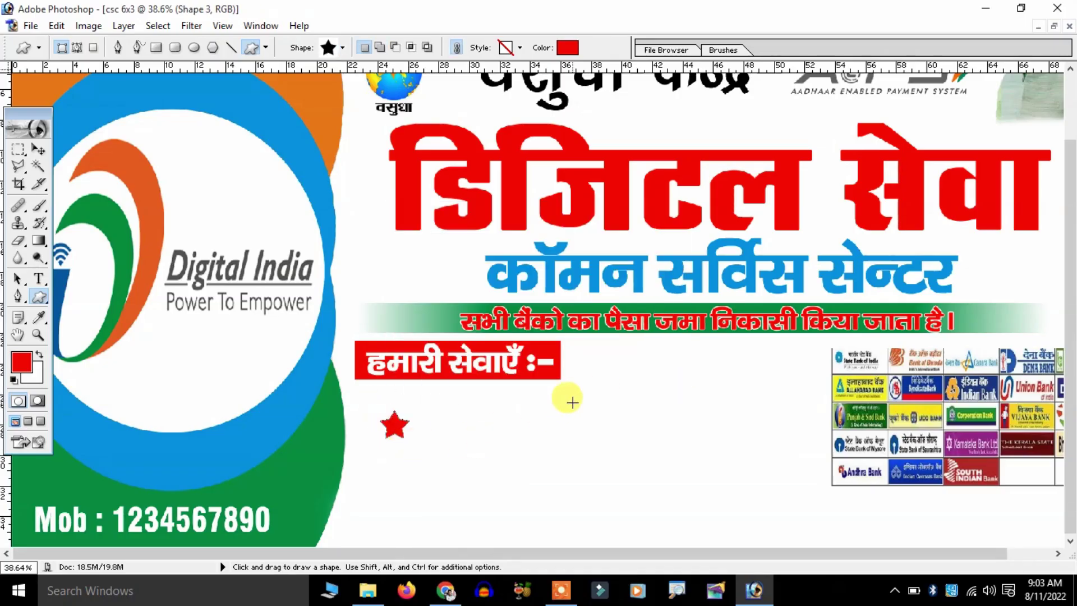
- Paste the copied content and shift the वसुधा केन्द्र heading to the left
left_click(41, 150)
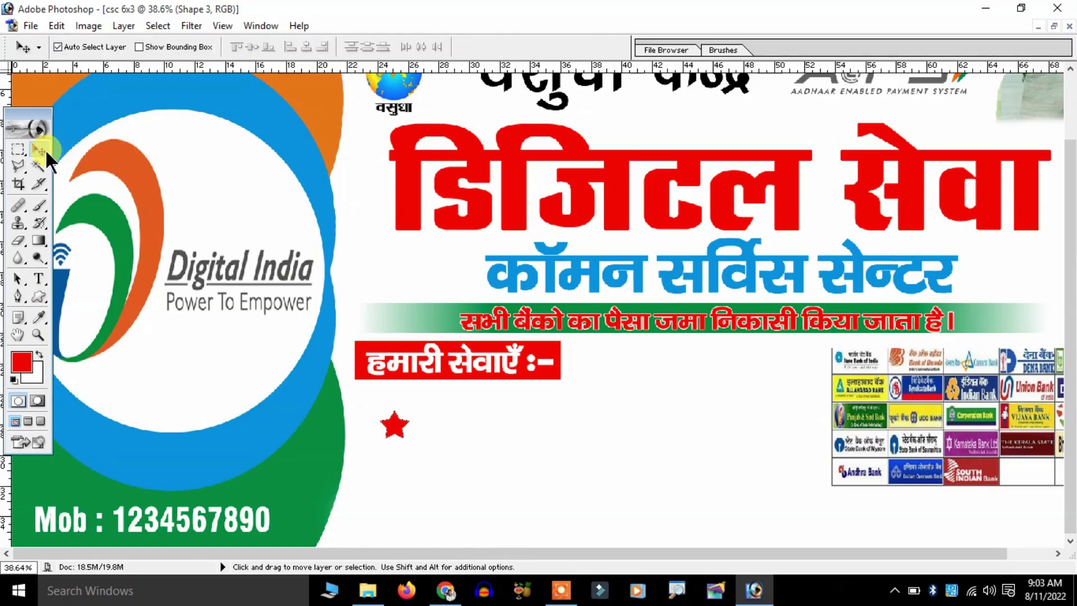
left_click(381, 440)
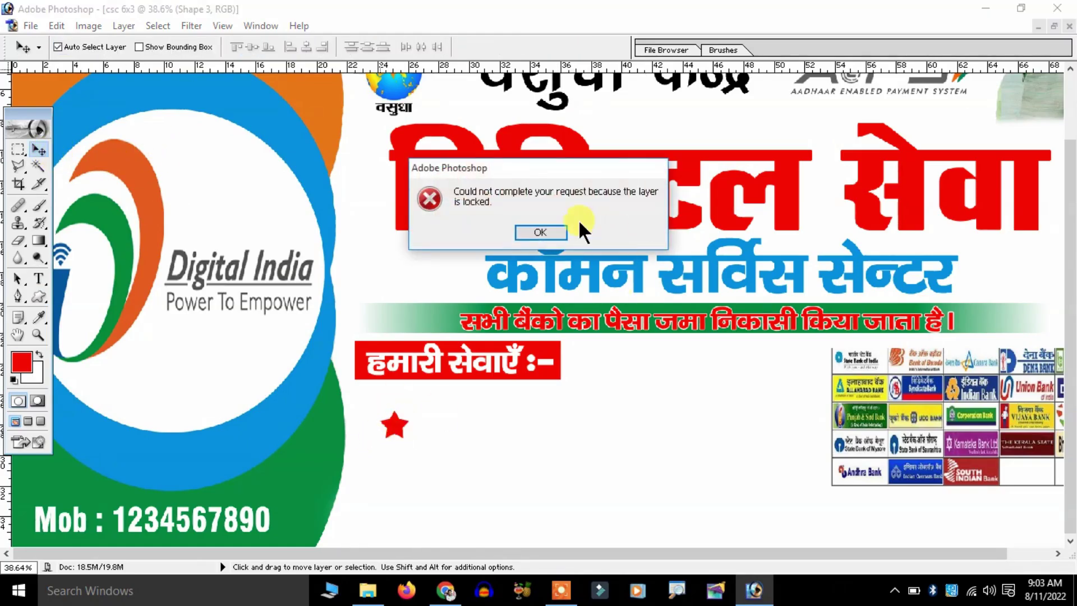
left_click(543, 230)
key("ctrl+v")
left_click_drag(560, 430, 499, 431)
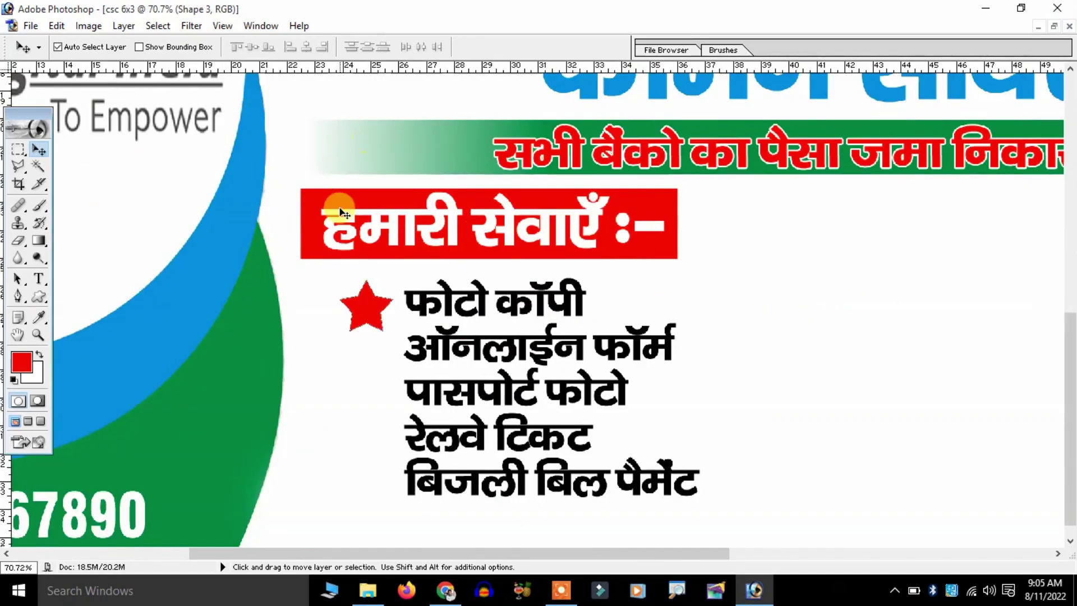
- Shrink the red star and place star copies beside the fourth and fifth service lines
key("ctrl+t")
left_click_drag(343, 323, 359, 301)
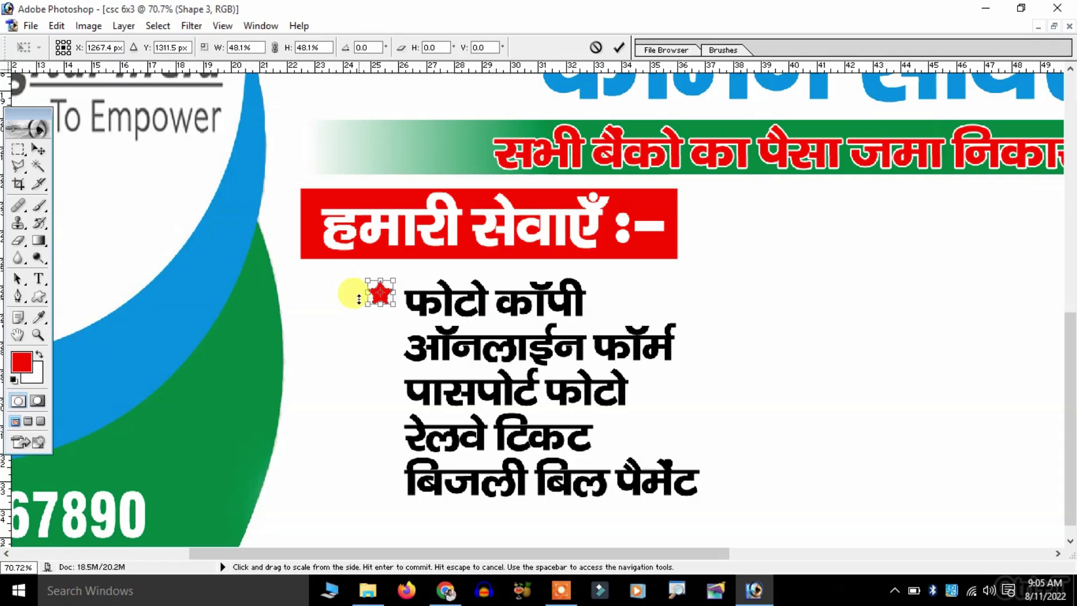
key("Return")
scroll(362, 303, "up", 2)
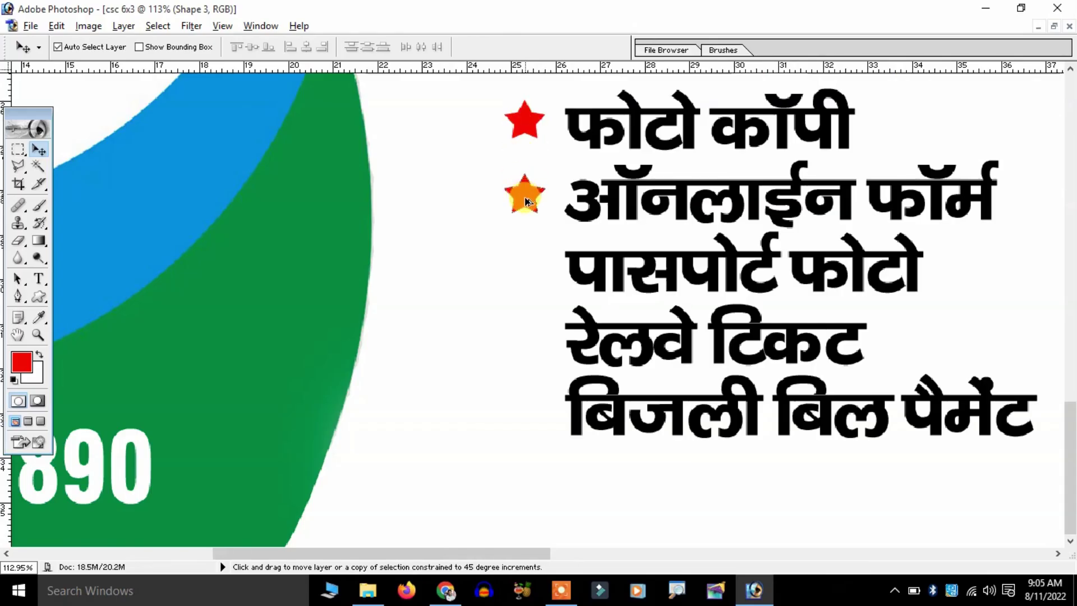
left_click_drag(524, 257, 523, 359)
left_click_drag(523, 402, 523, 406)
key("ctrl+minus")
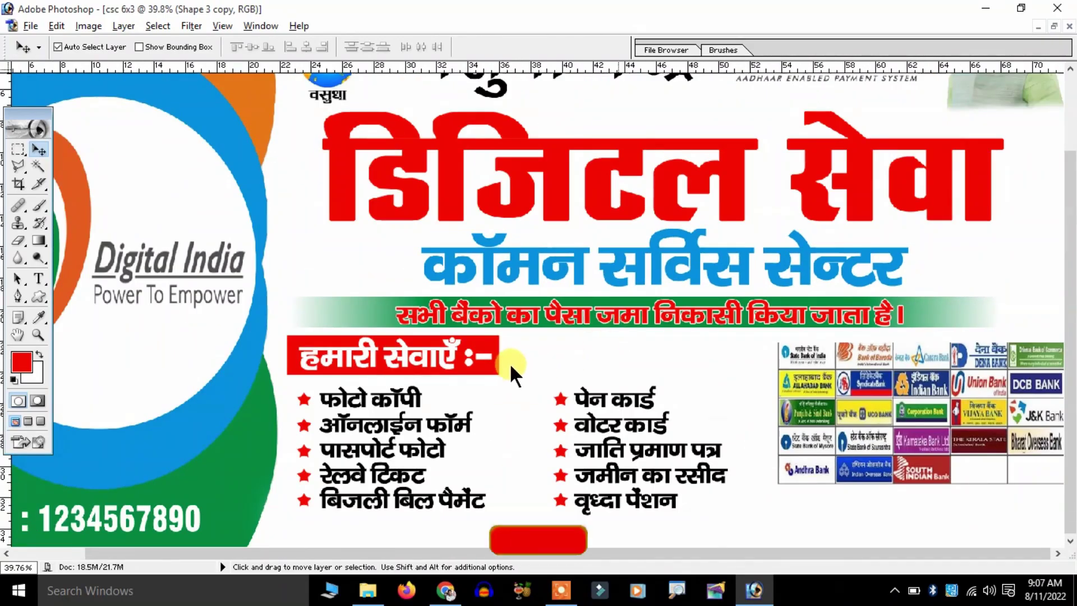
key("ctrl+0")
scroll(513, 368, "up", 1)
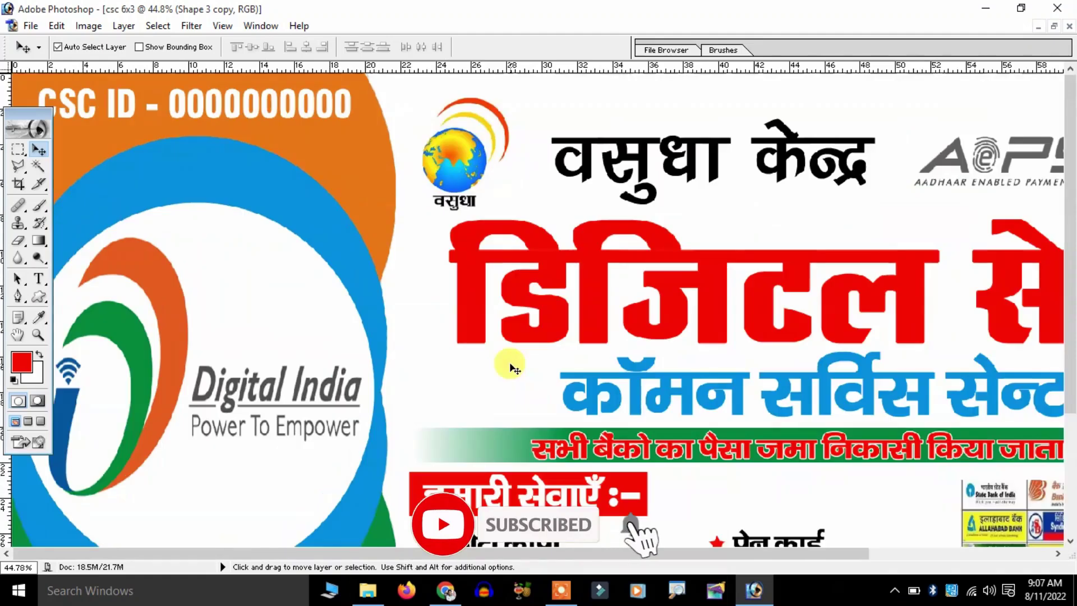
scroll(505, 361, "down", 3)
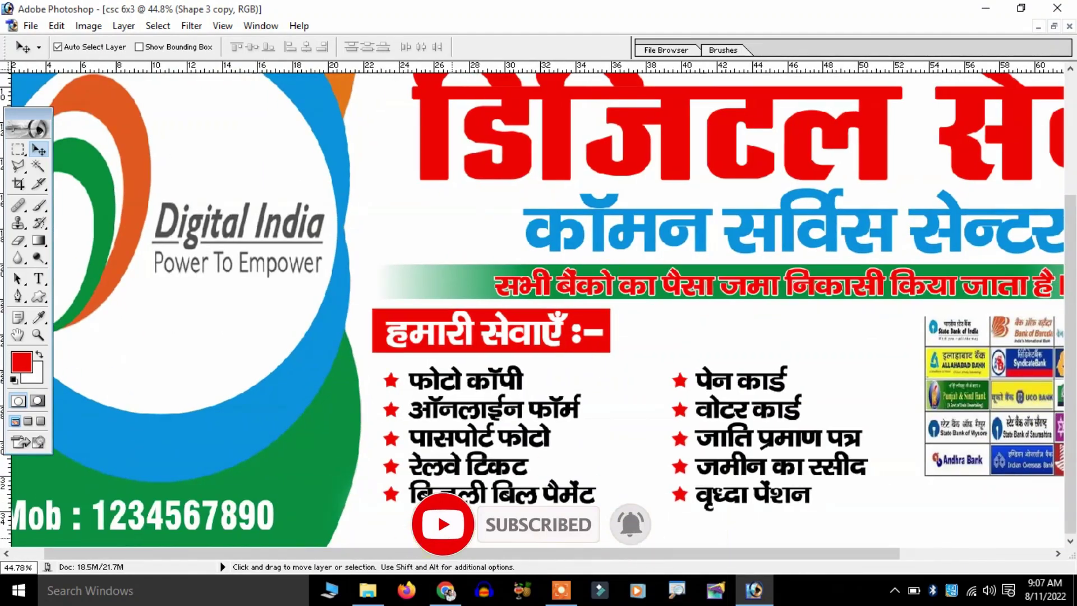
key("ctrl+0")
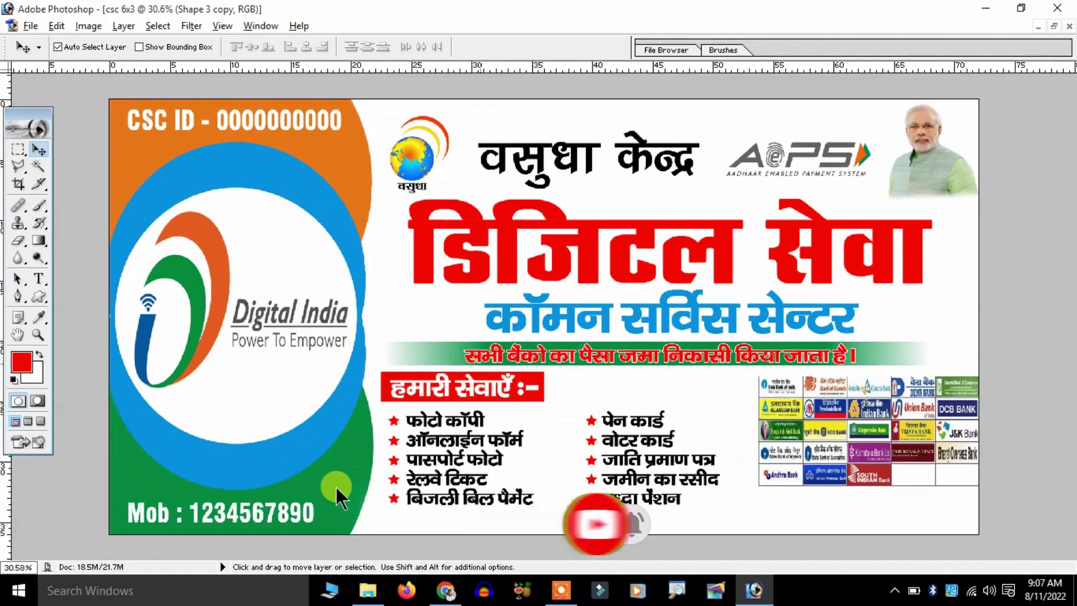
- Draw a red rectangle along the banner's bottom edge and use Free Transform to make it taller
left_click(36, 292)
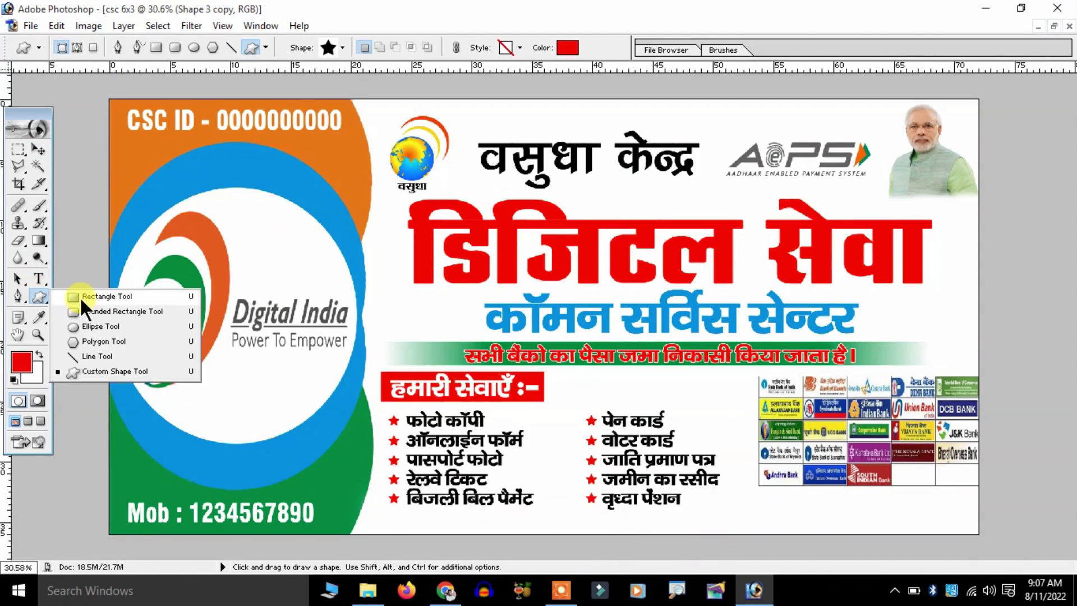
left_click(80, 296)
left_click_drag(347, 517, 977, 533)
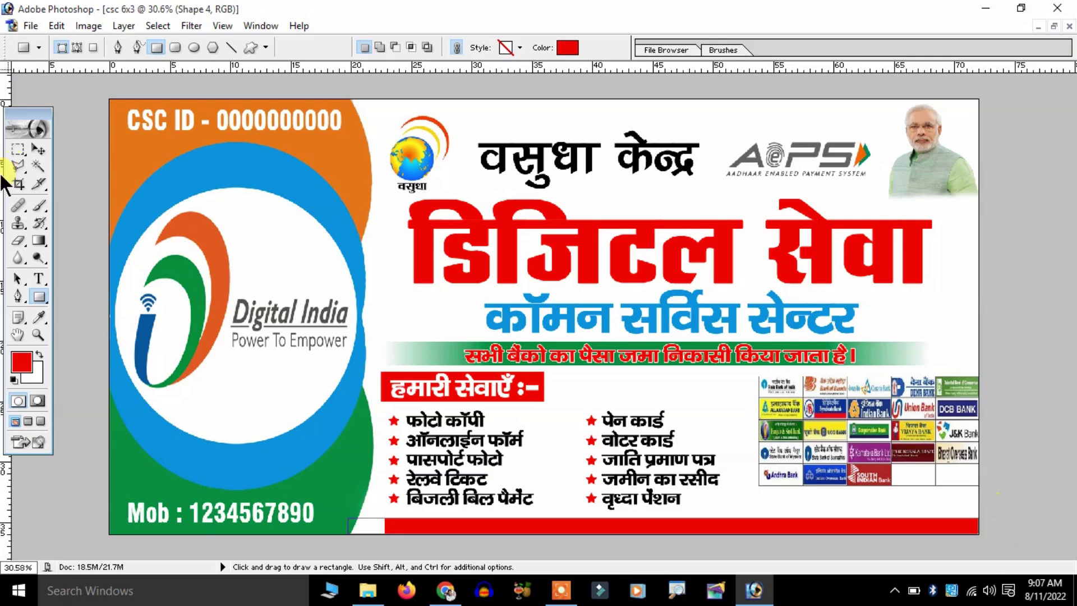
left_click(40, 148)
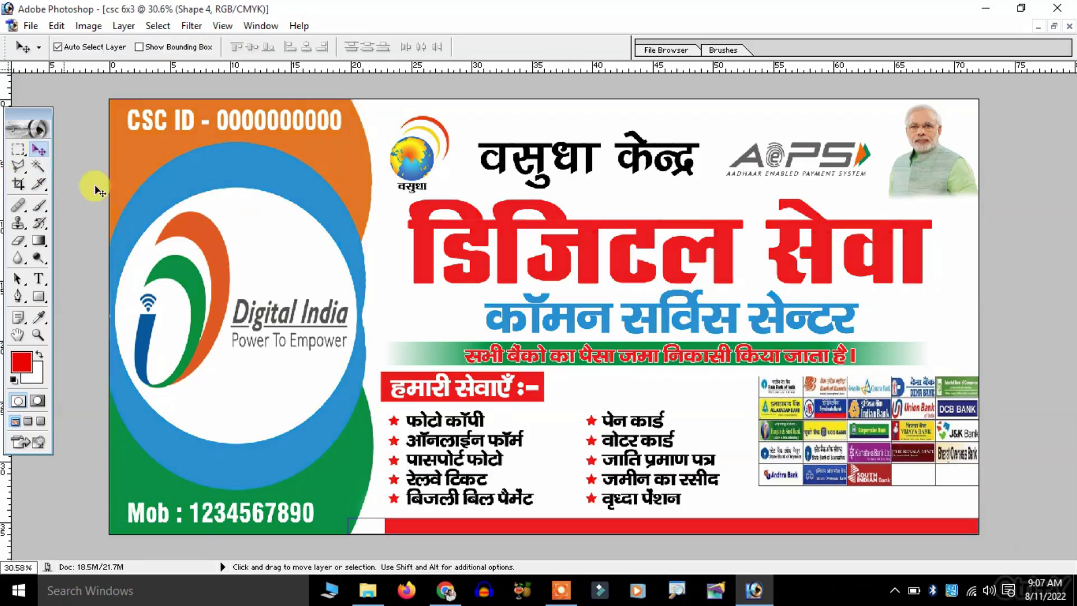
key("ctrl+t")
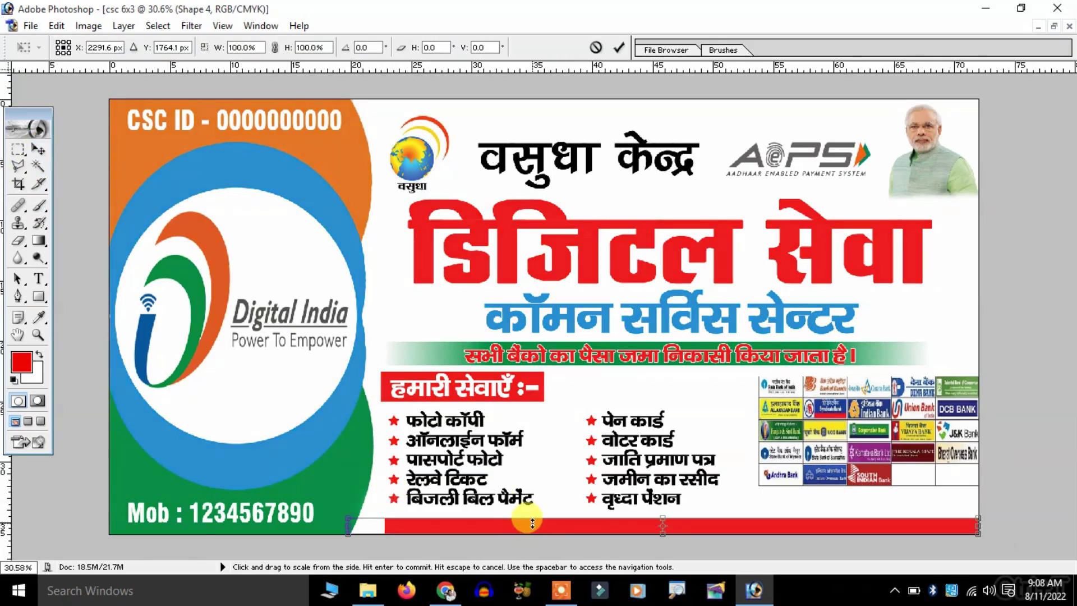
left_click_drag(524, 519, 525, 512)
key("Return")
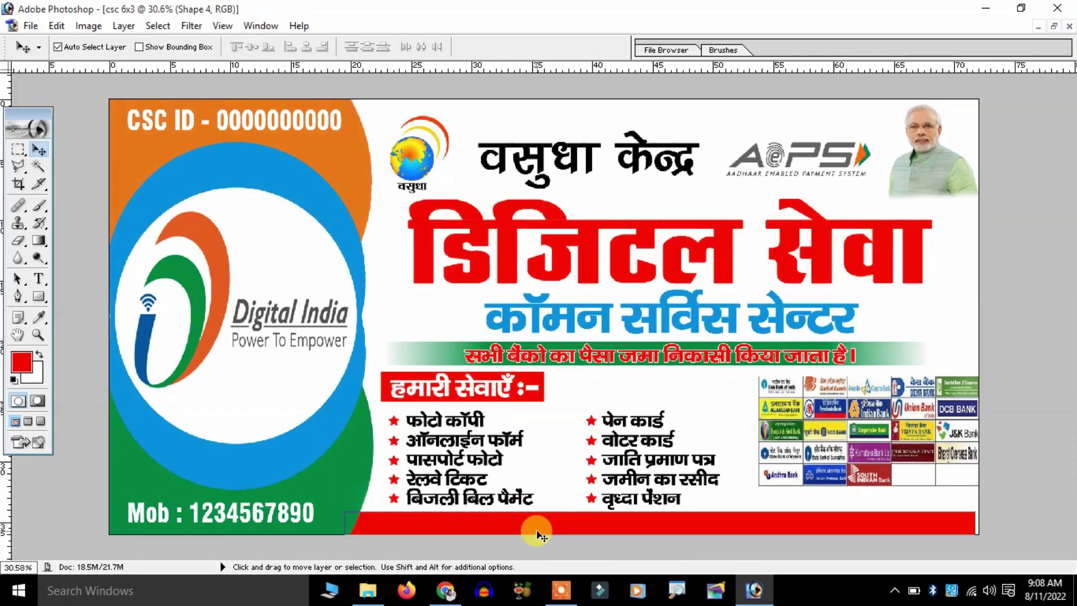
key("ctrl+t")
left_click_drag(695, 512, 696, 504)
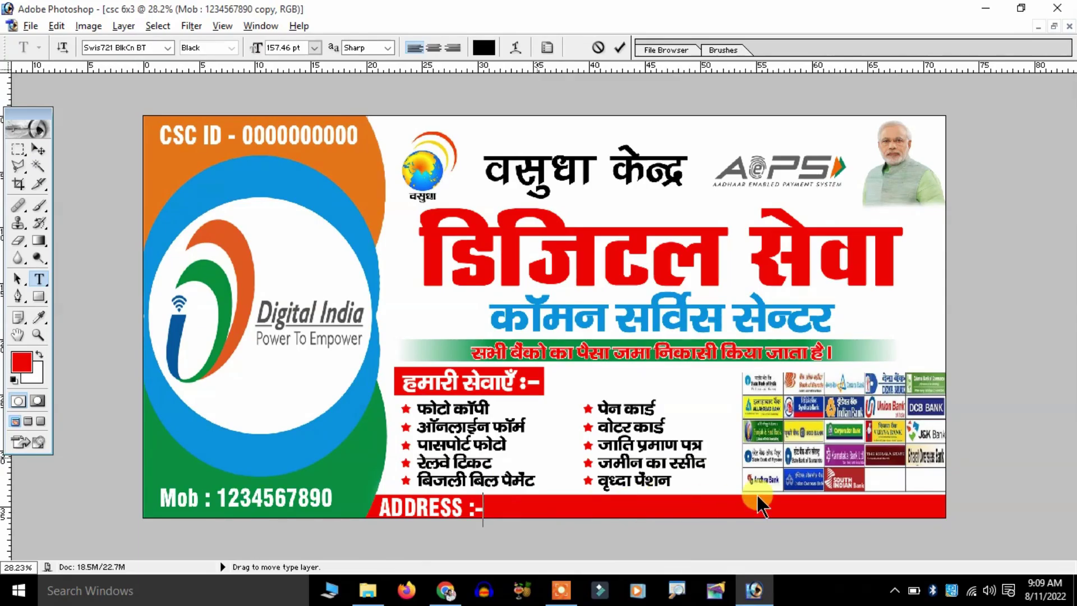
- Select the डिजिटल सेवा headline and give it a dark blue (1511A7) Color Overlay
left_click(38, 150)
left_click(515, 252)
right_click(523, 260)
key("Escape")
left_click(123, 25)
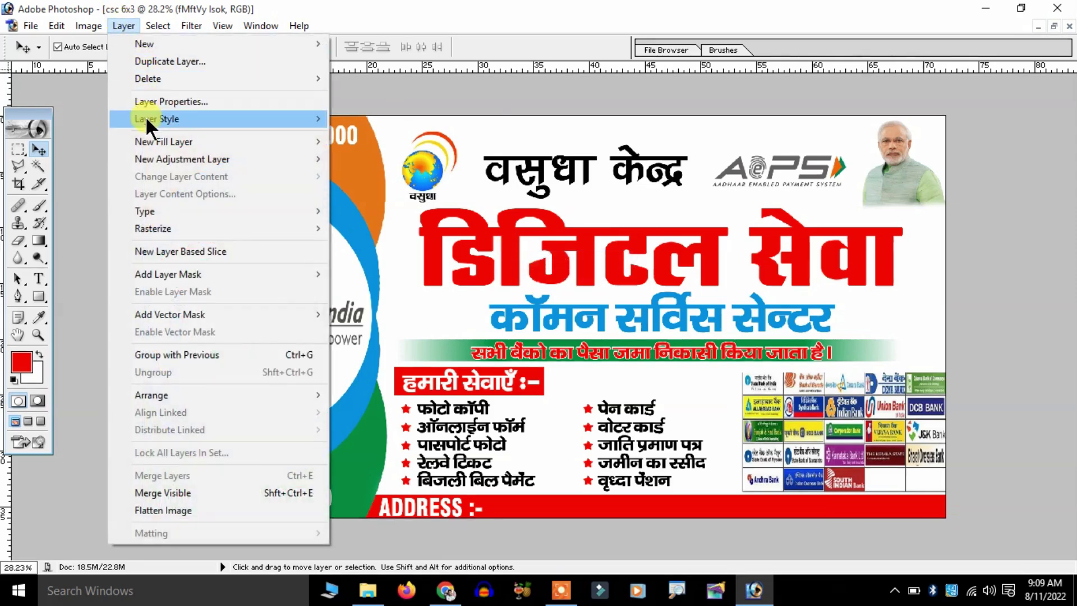
left_click(395, 243)
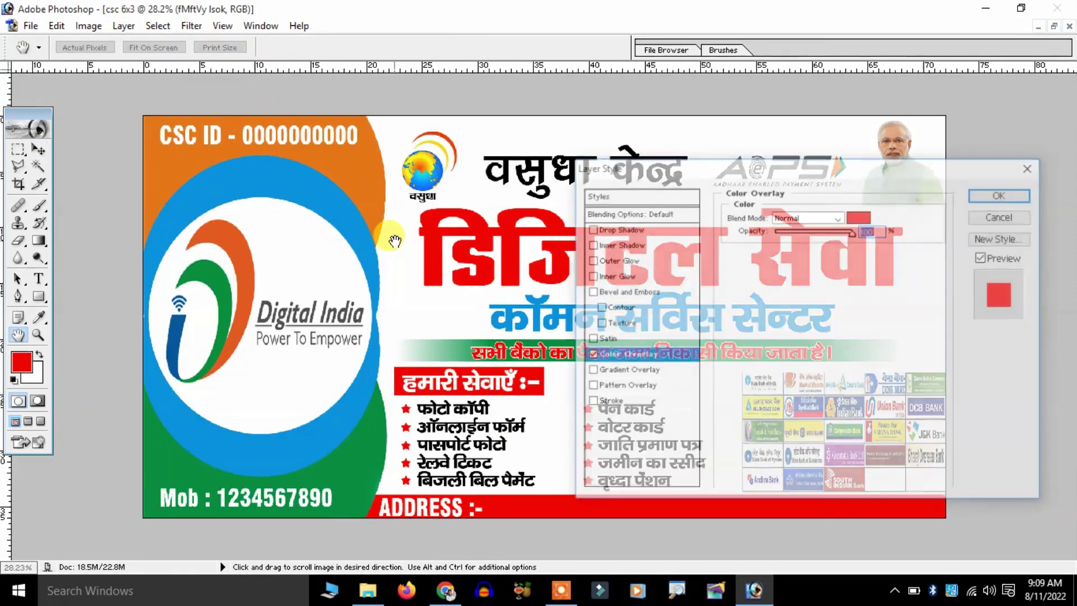
left_click(859, 217)
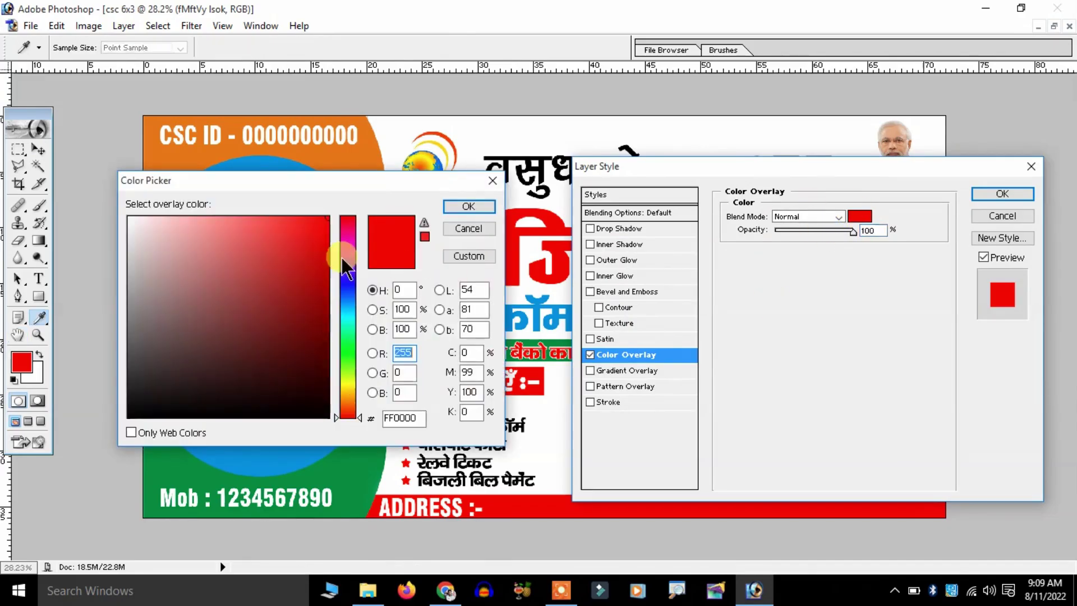
left_click(348, 282)
left_click_drag(269, 265, 308, 286)
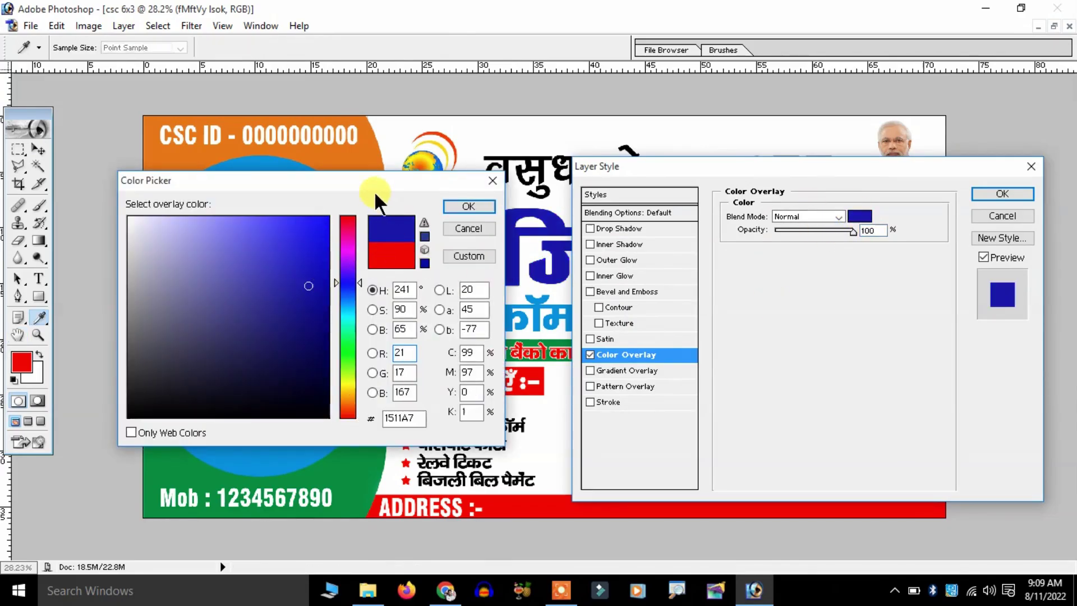
left_click_drag(374, 185, 924, 157)
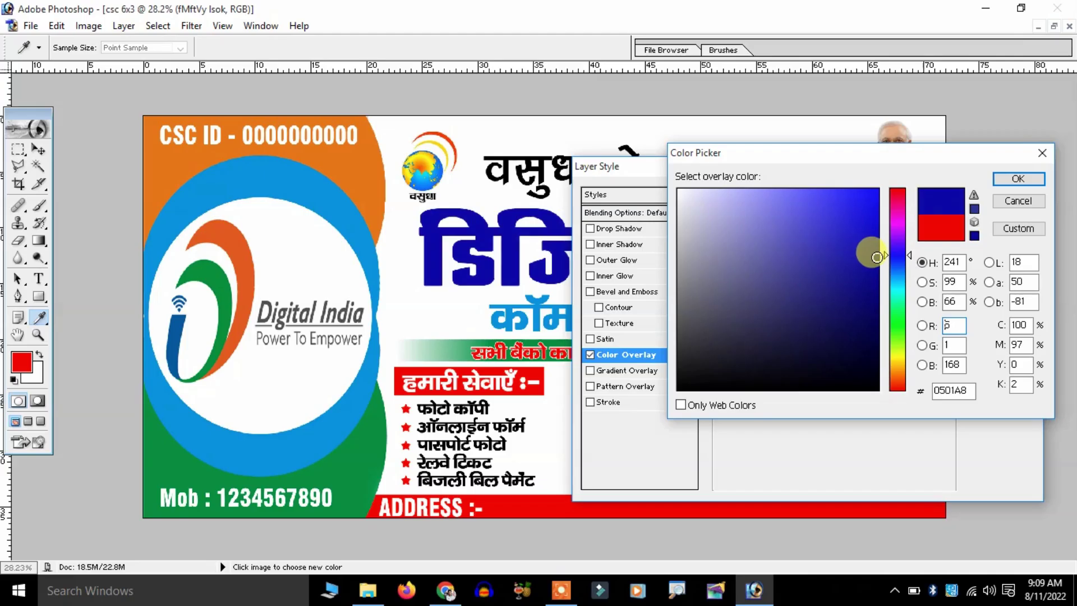
left_click(1002, 179)
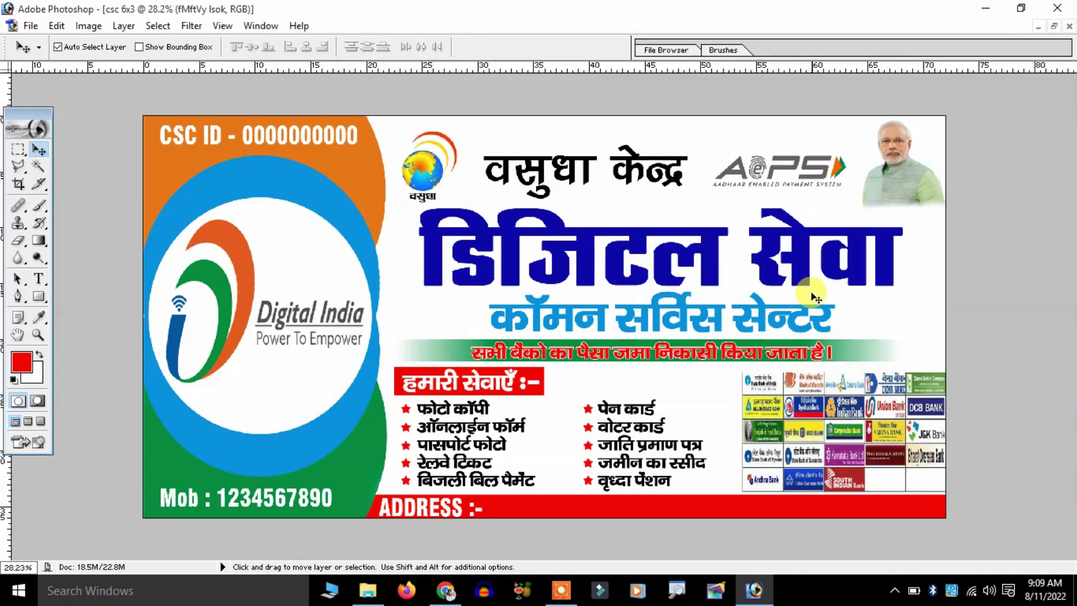
key("ctrl+a")
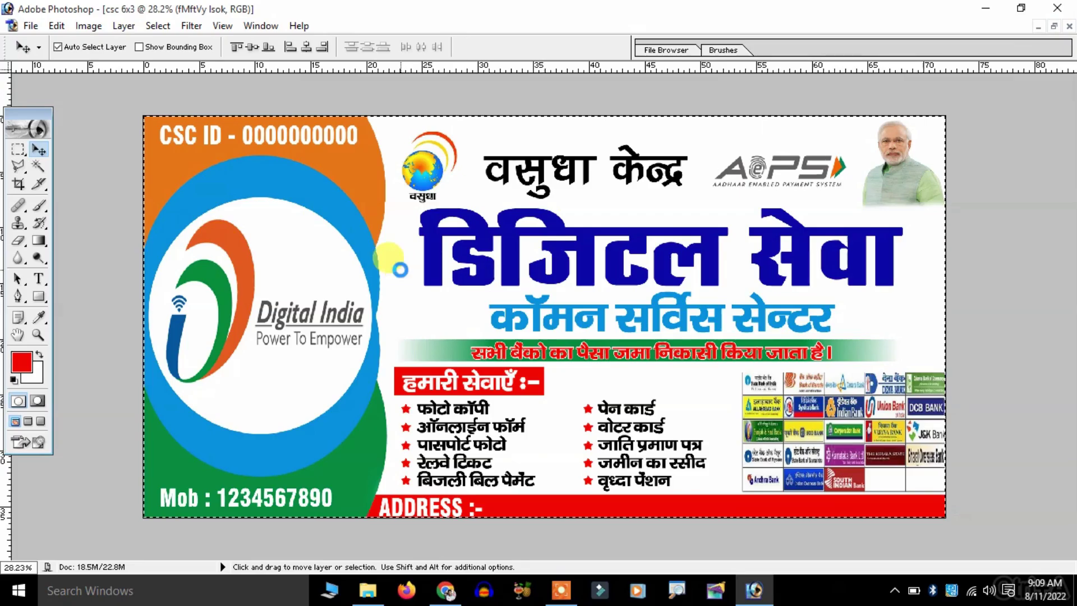
- Stroke the selected canvas on the Background layer with a 10 px red border, then deselect
left_click(397, 270)
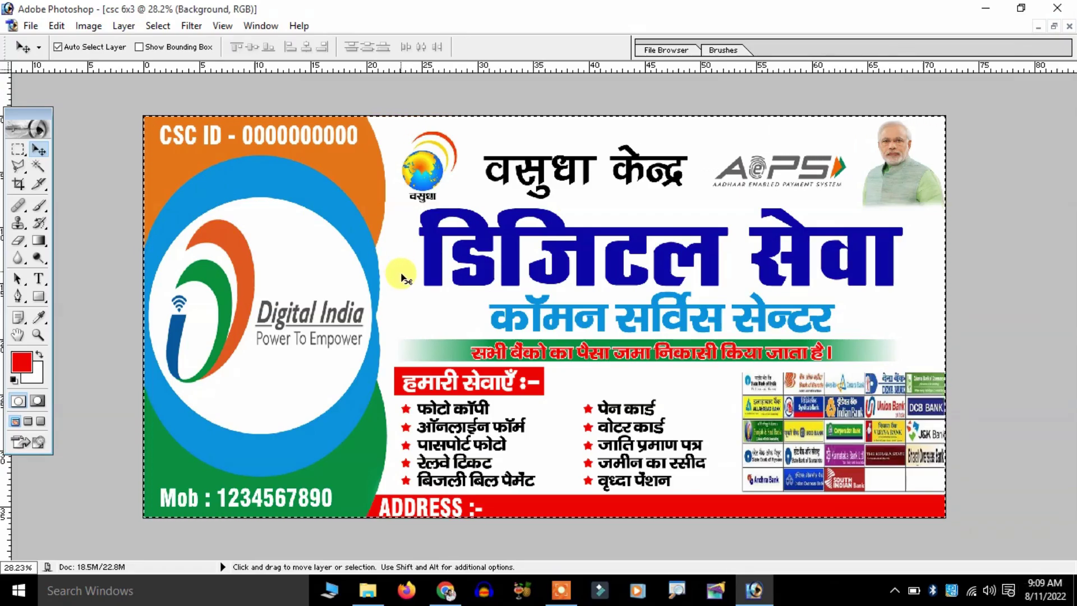
key("ctrl+v")
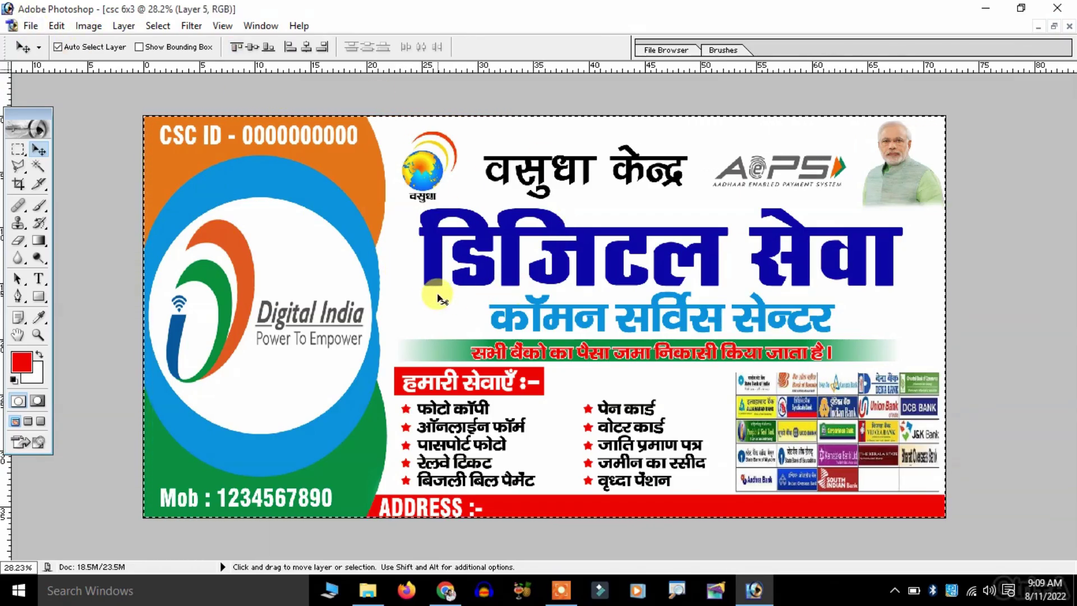
left_click(410, 295)
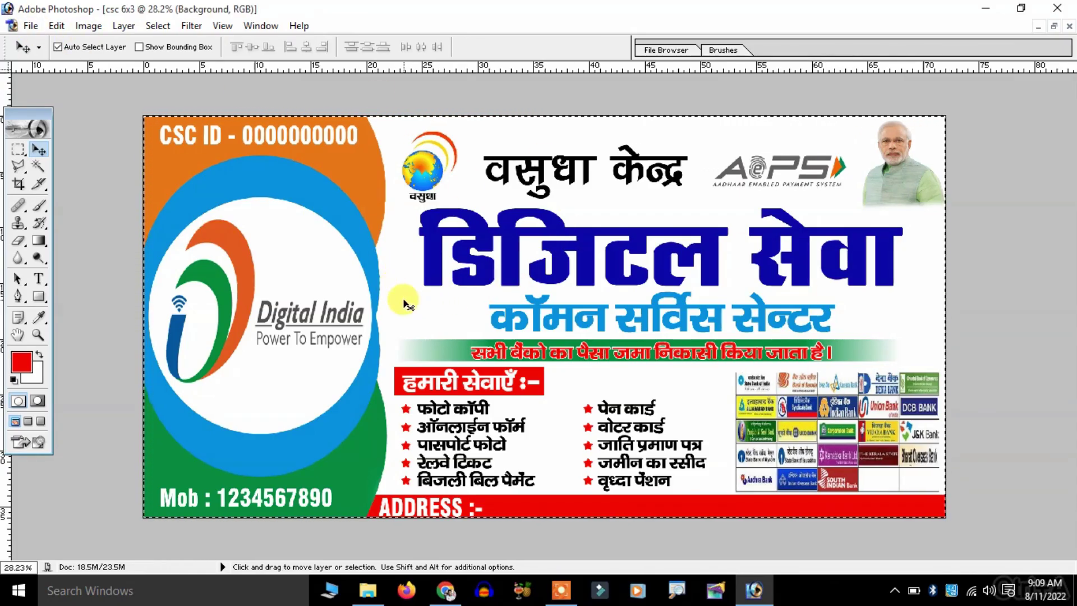
left_click(59, 25)
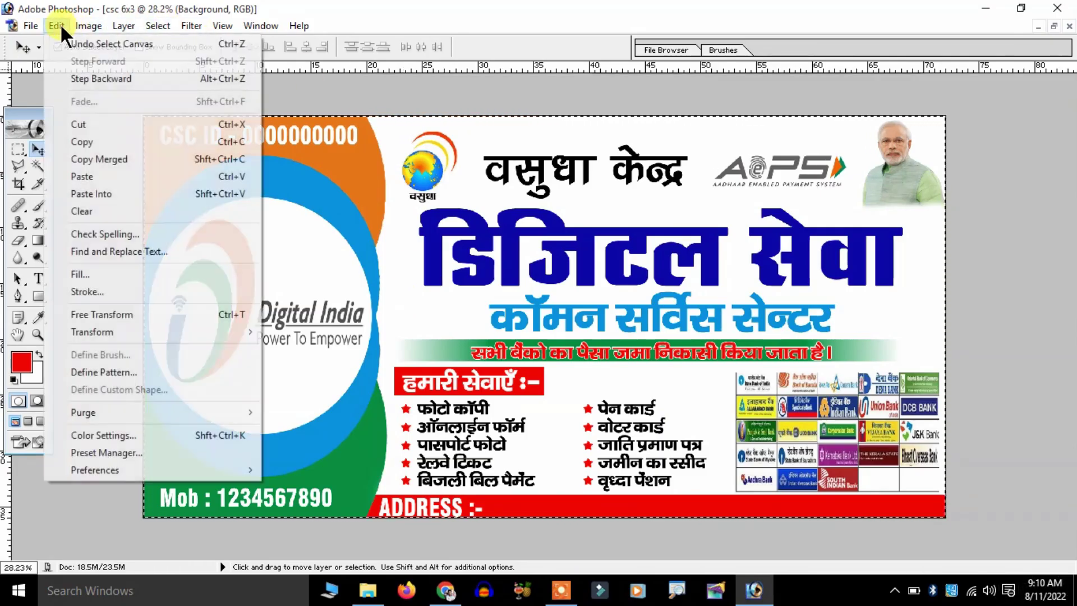
left_click(107, 293)
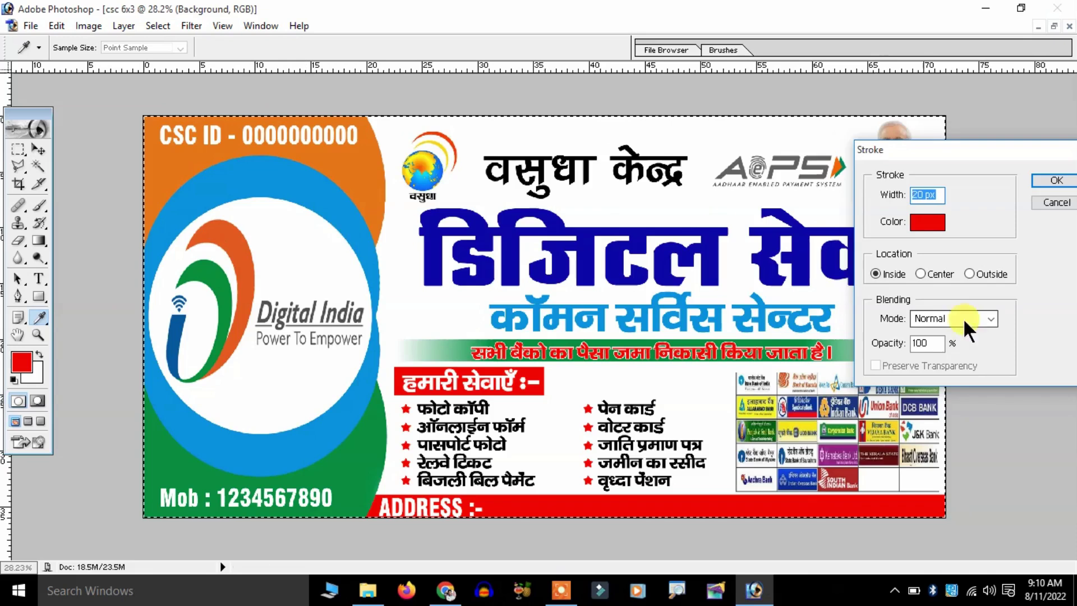
type("10")
key("Return")
key("v")
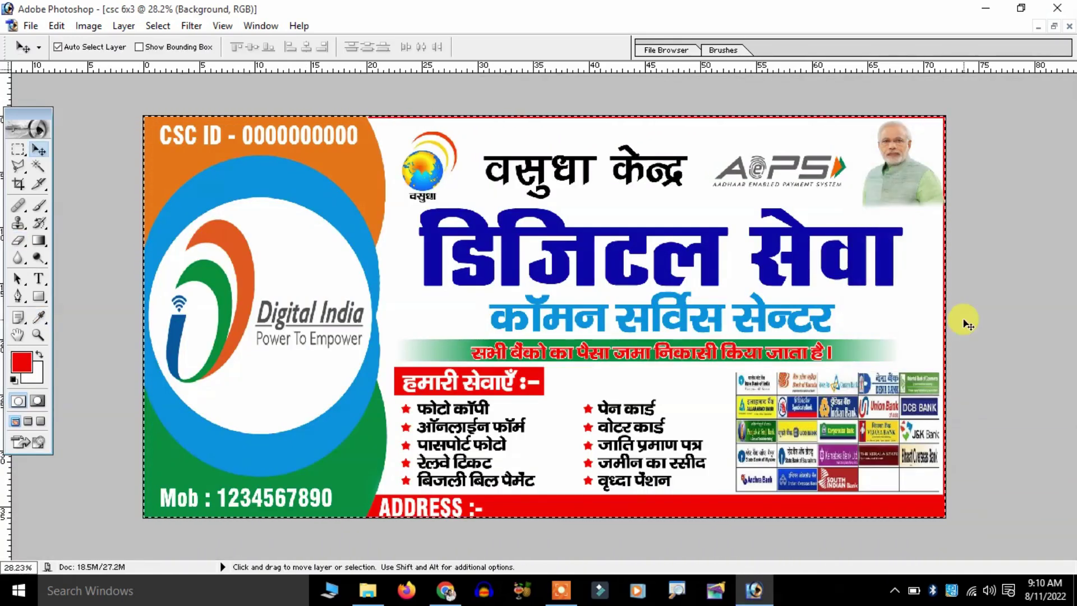
key("ctrl+d")
left_click(902, 164)
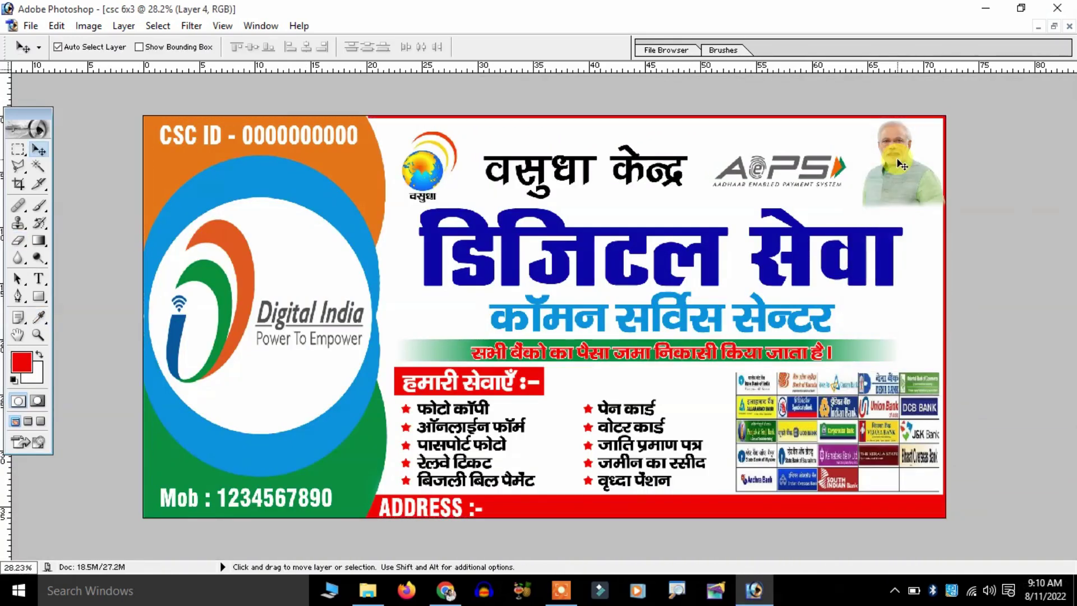